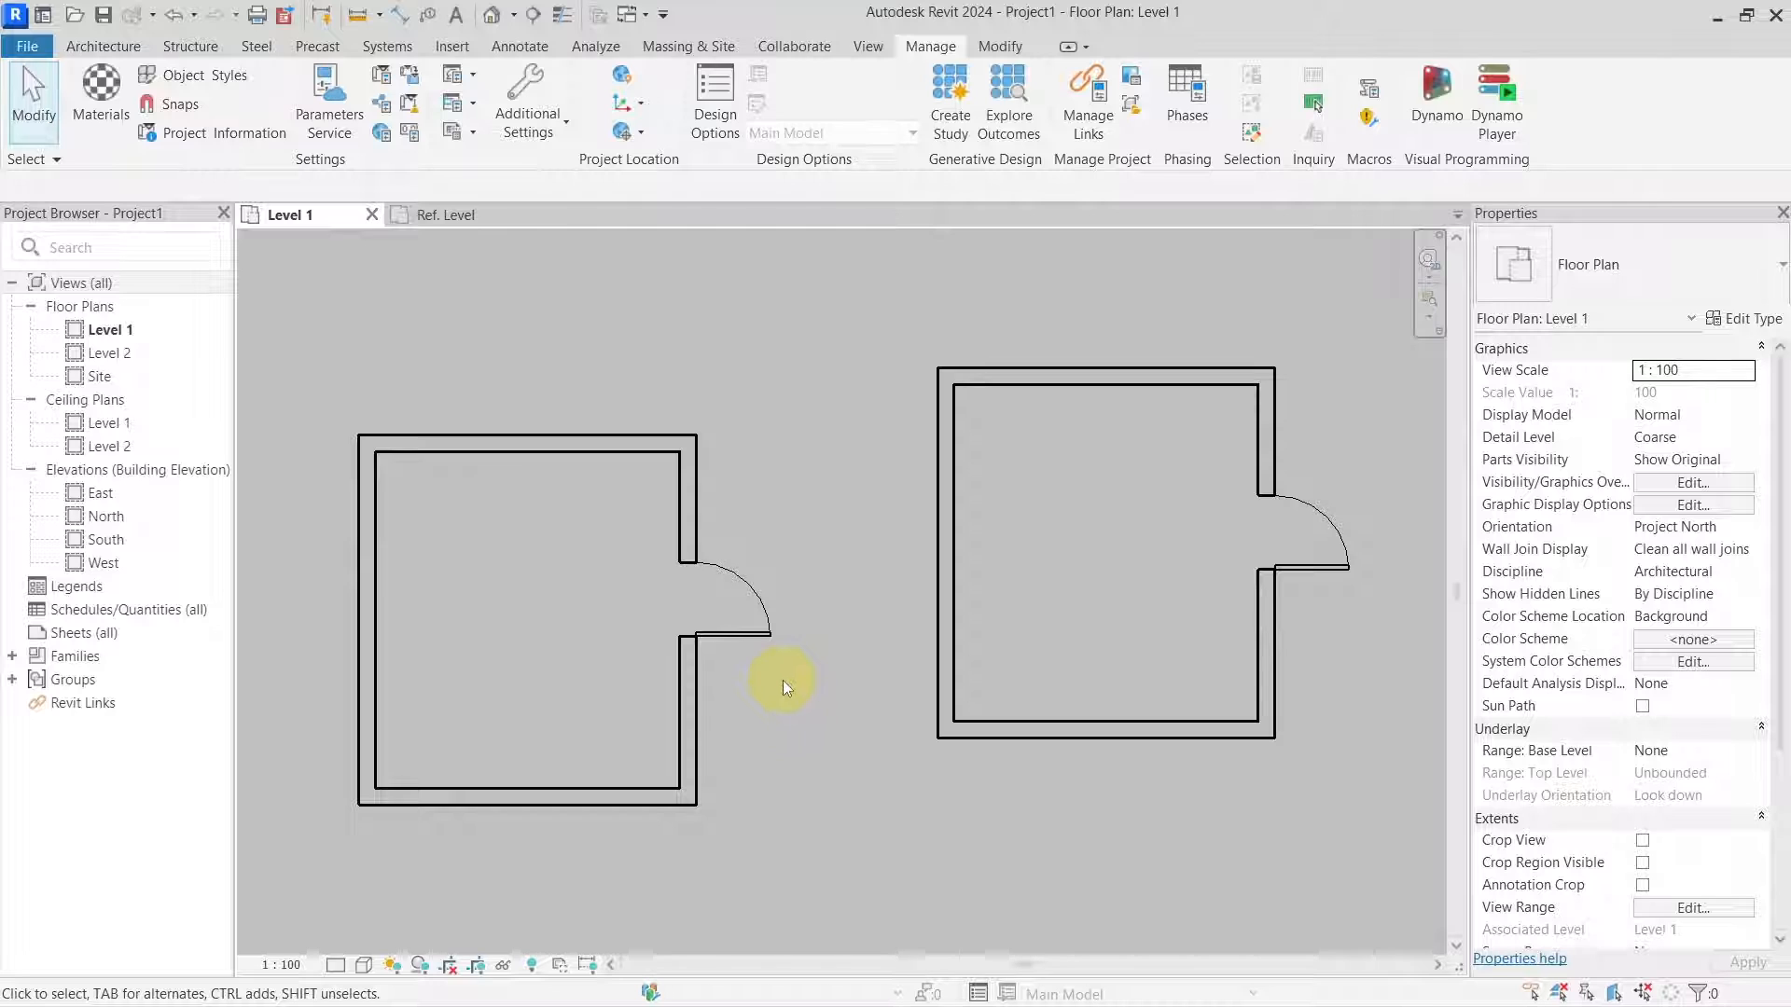
# Select all instances of the room group in the Level 1 floor plan
pyautogui.click(698, 660)
pyautogui.press('s')
pyautogui.press('a')
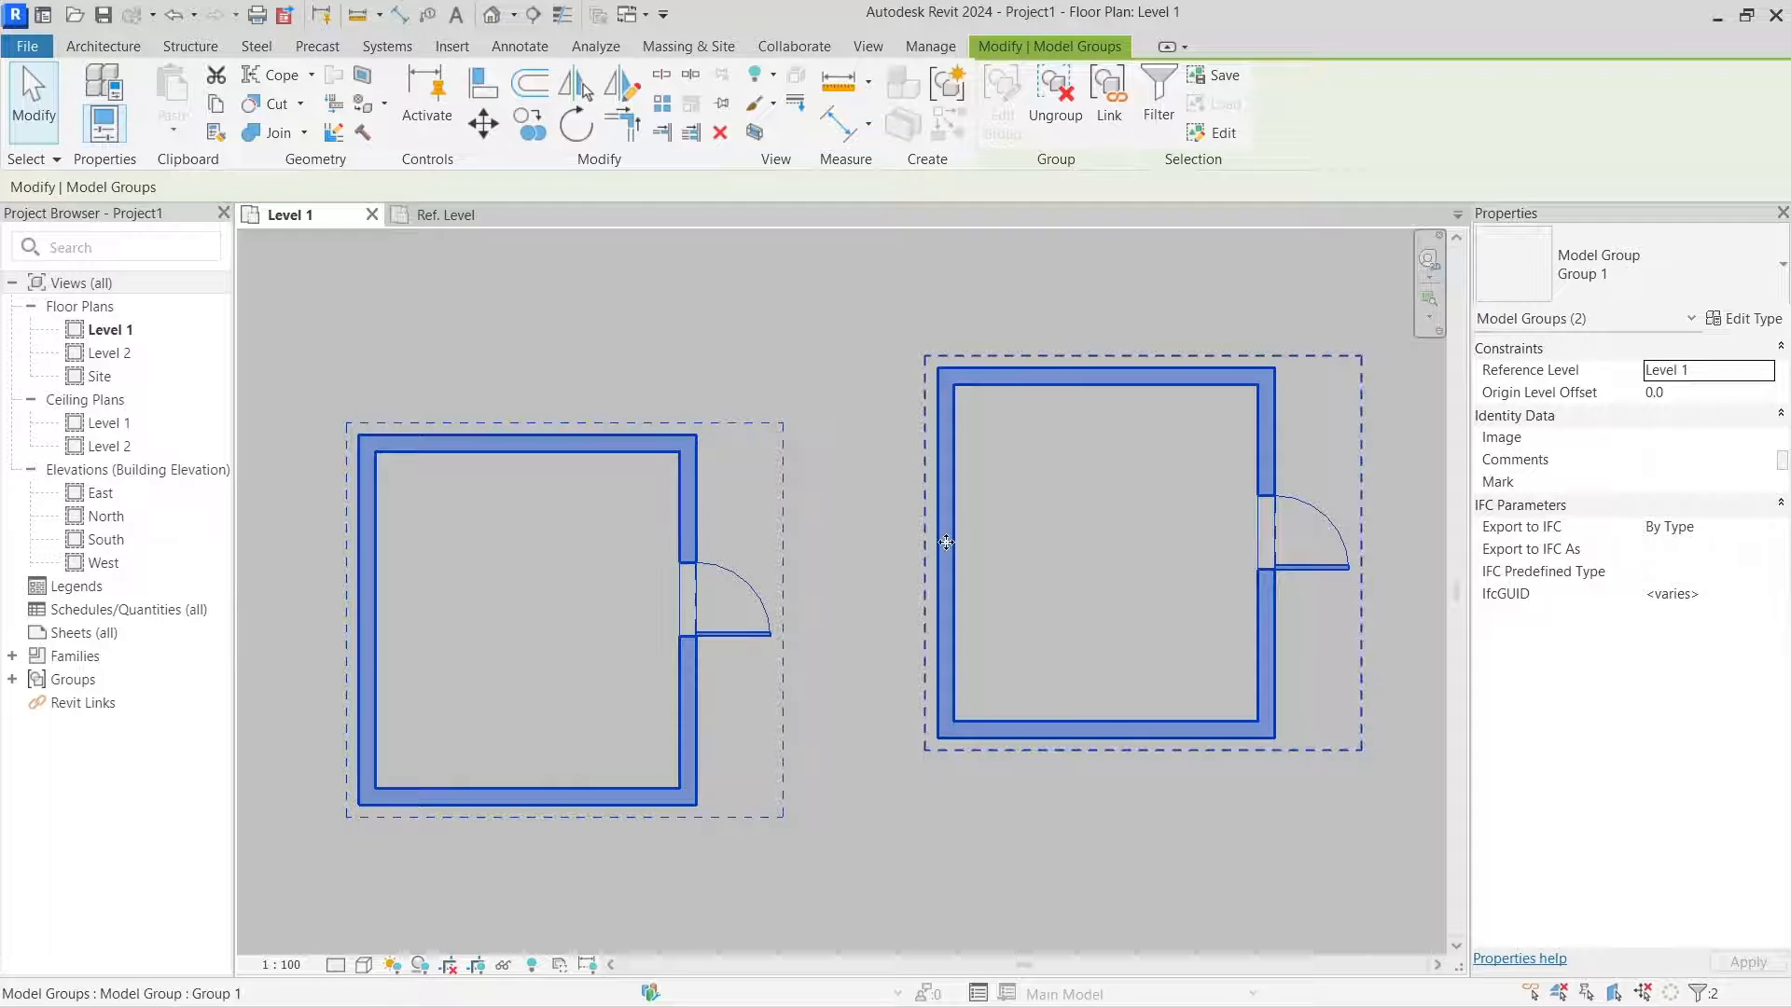
# Enter group editing on the left room, check the door's custom parameters, and cancel the group edit
pyautogui.click(697, 508)
pyautogui.doubleClick(697, 505)
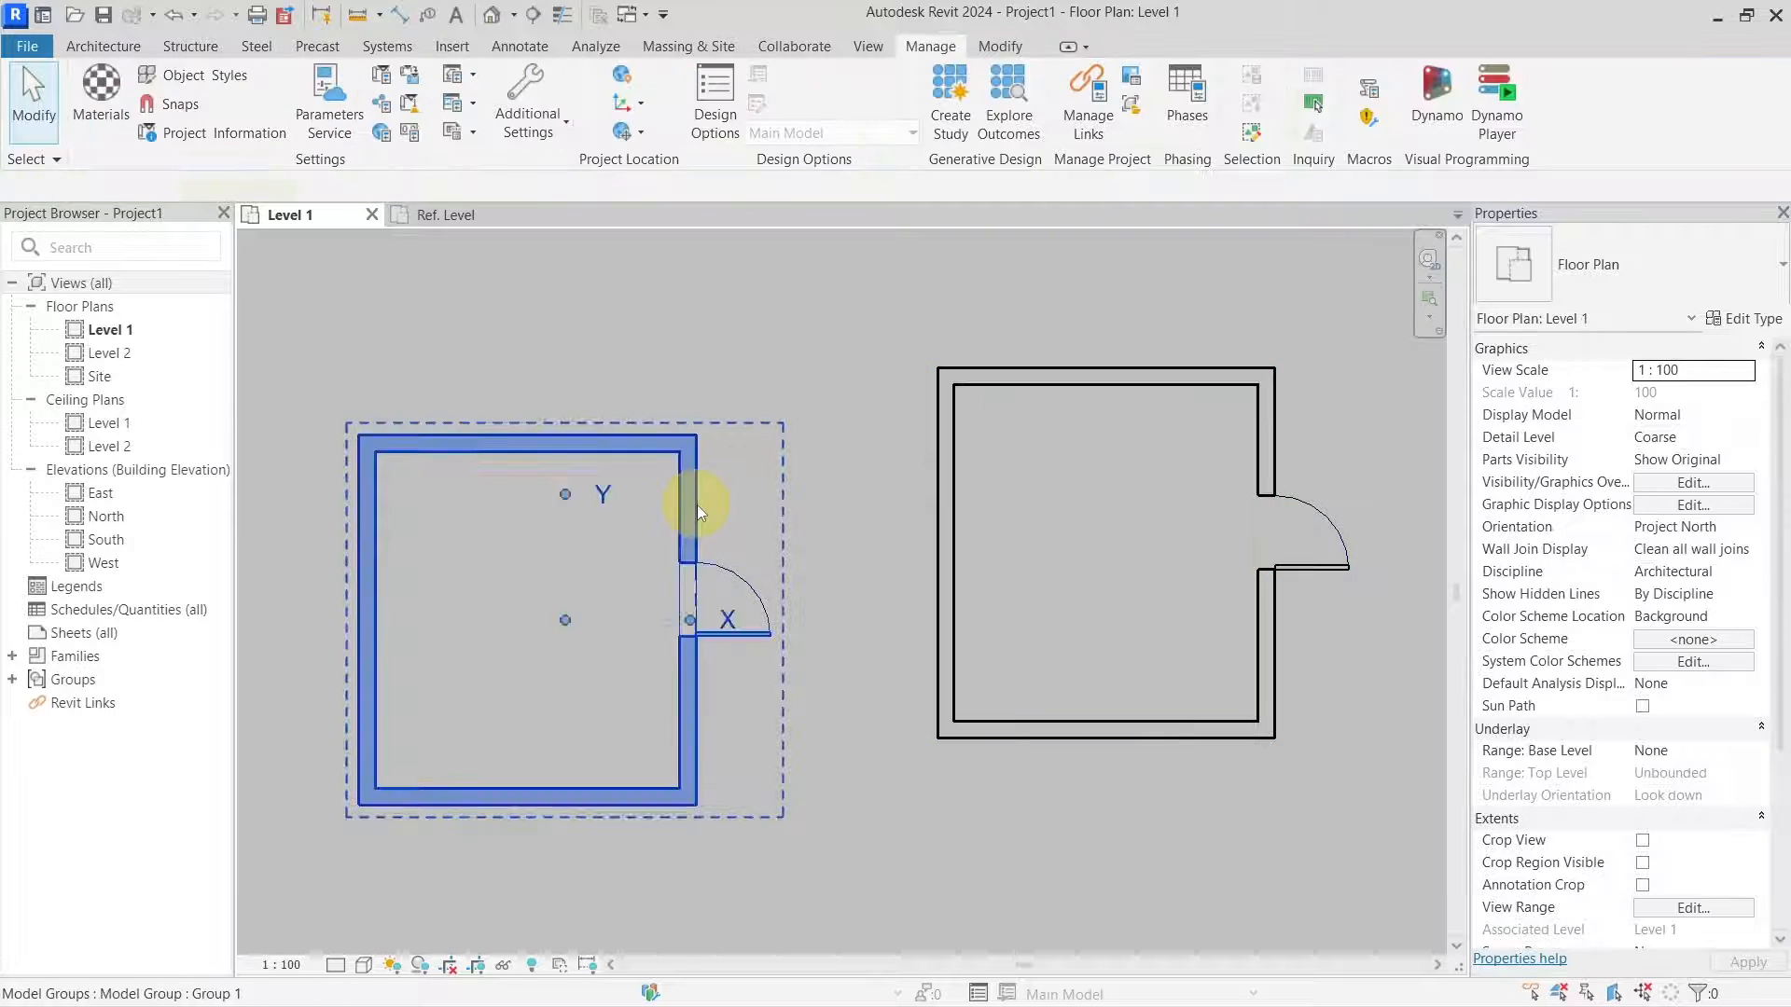
pyautogui.click(724, 571)
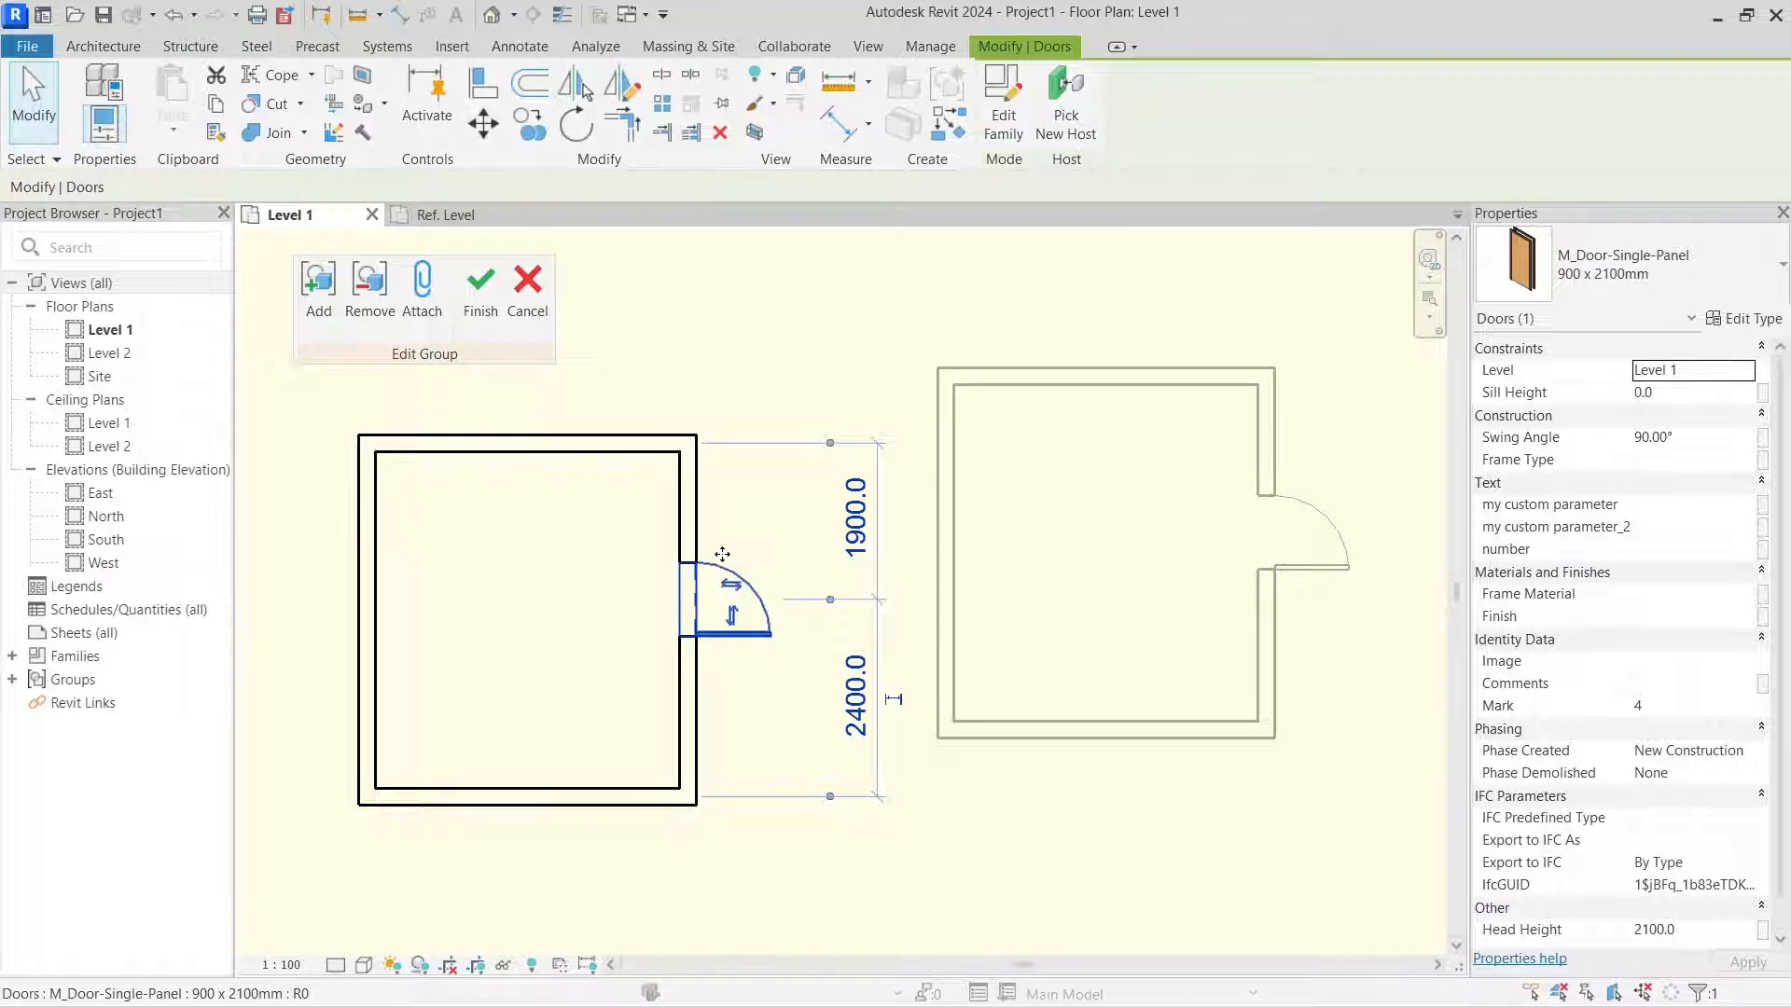
pyautogui.click(1513, 504)
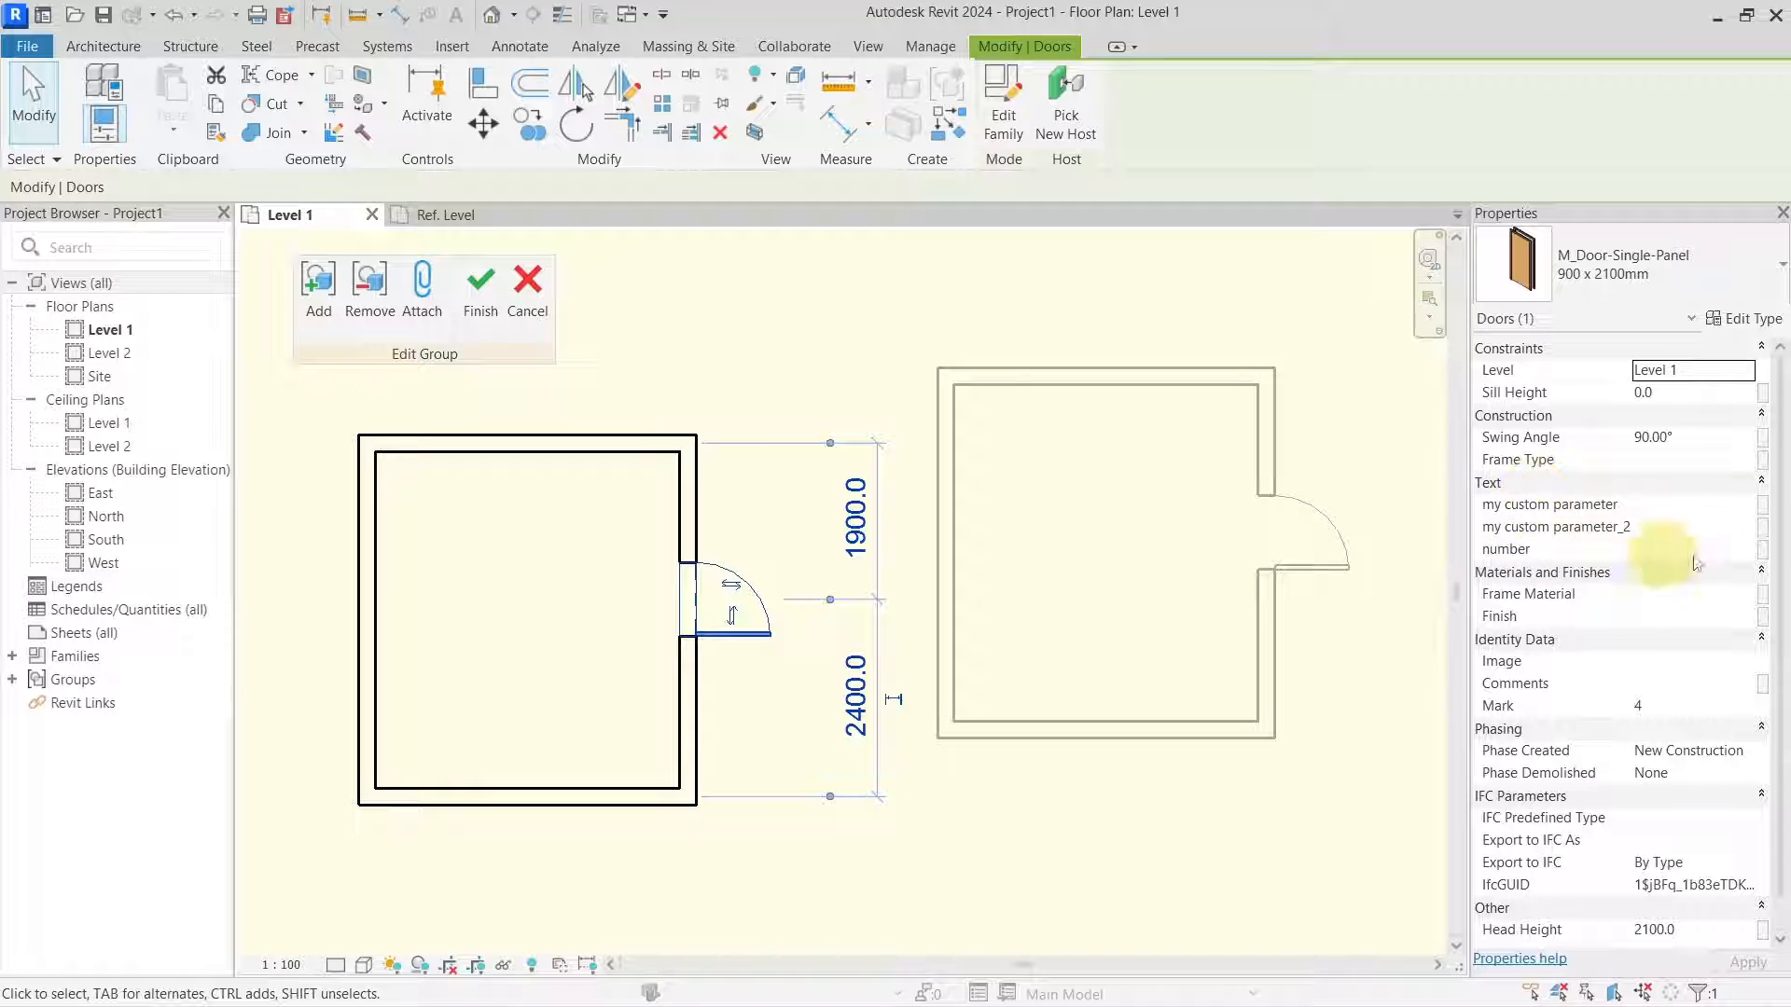
pyautogui.click(533, 291)
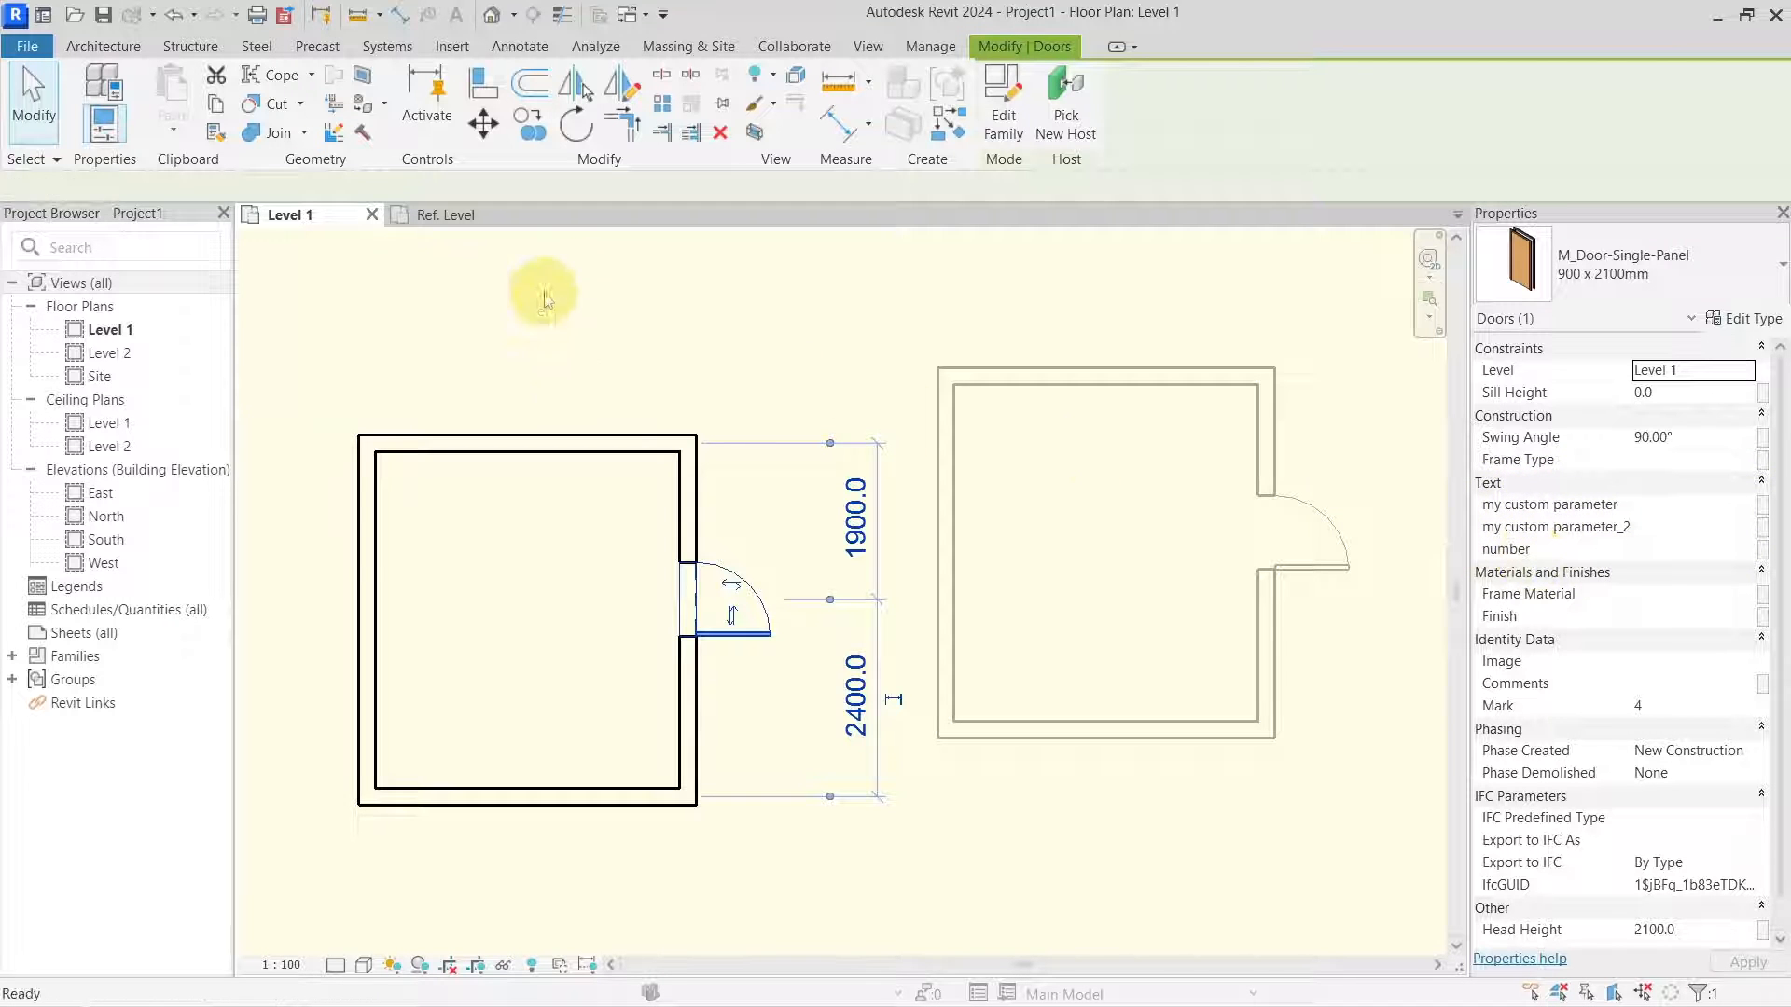
# Select the door inside the left room group without editing the group and check whether "my custom parameter" is editable
pyautogui.press('Tab')
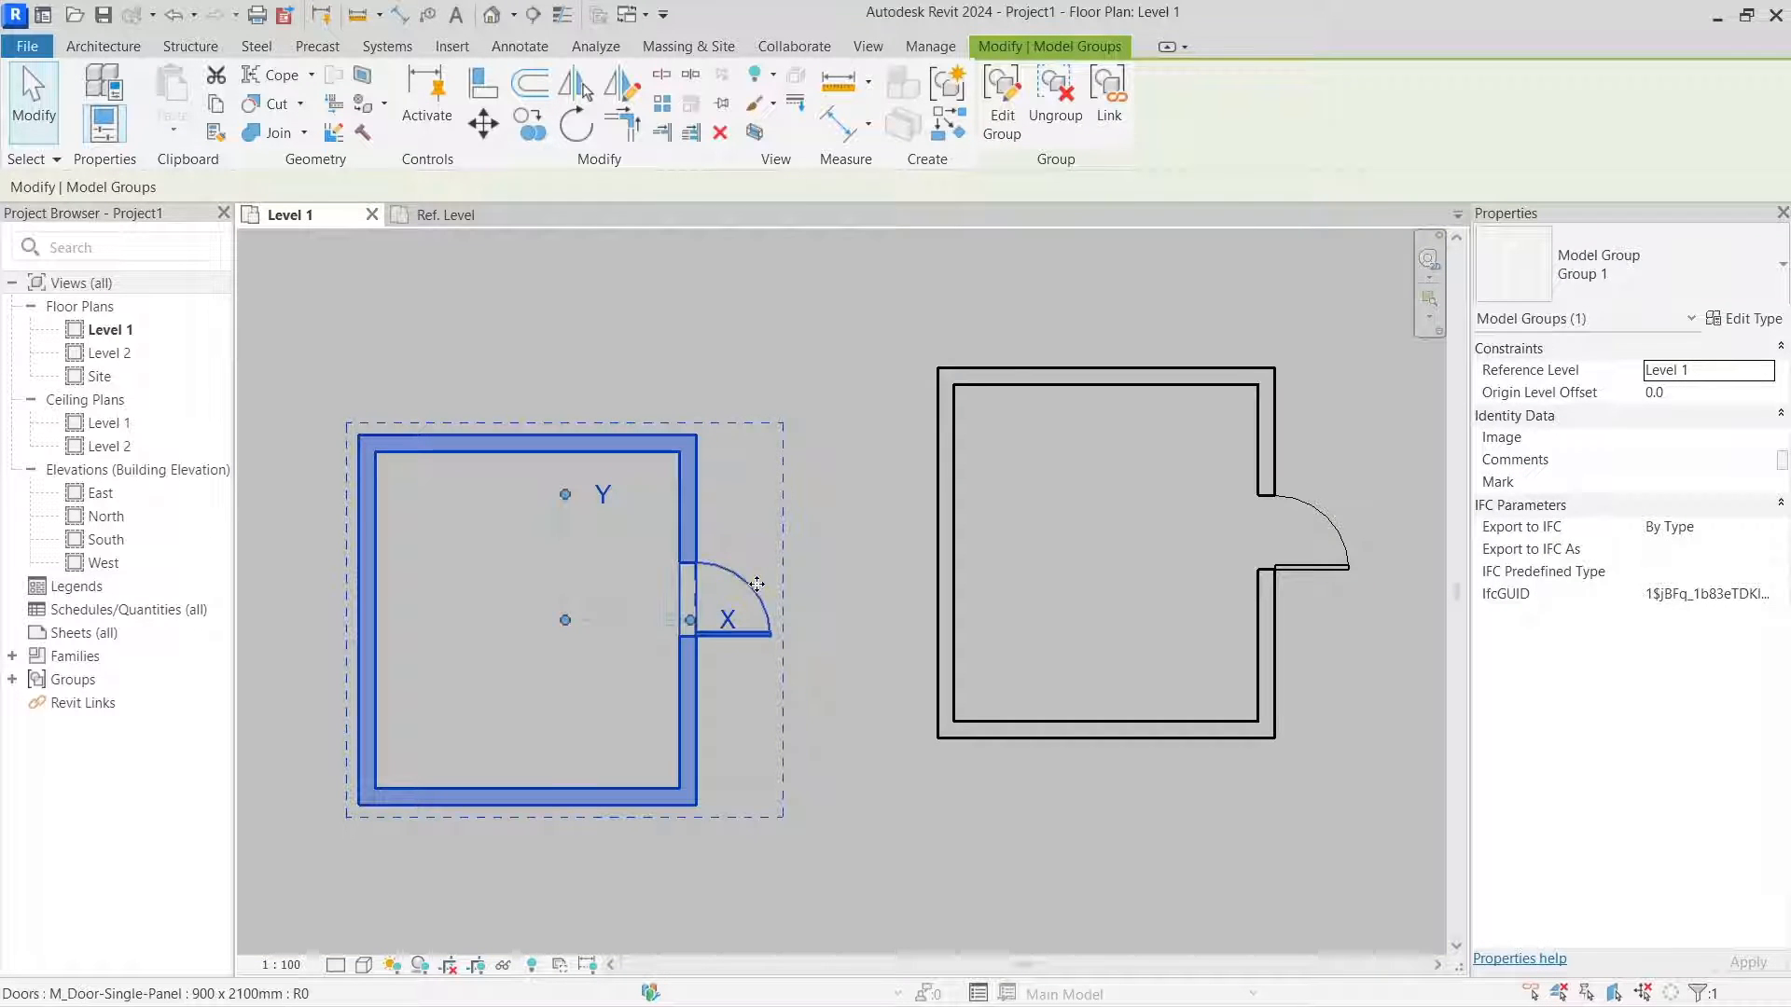
pyautogui.click(757, 584)
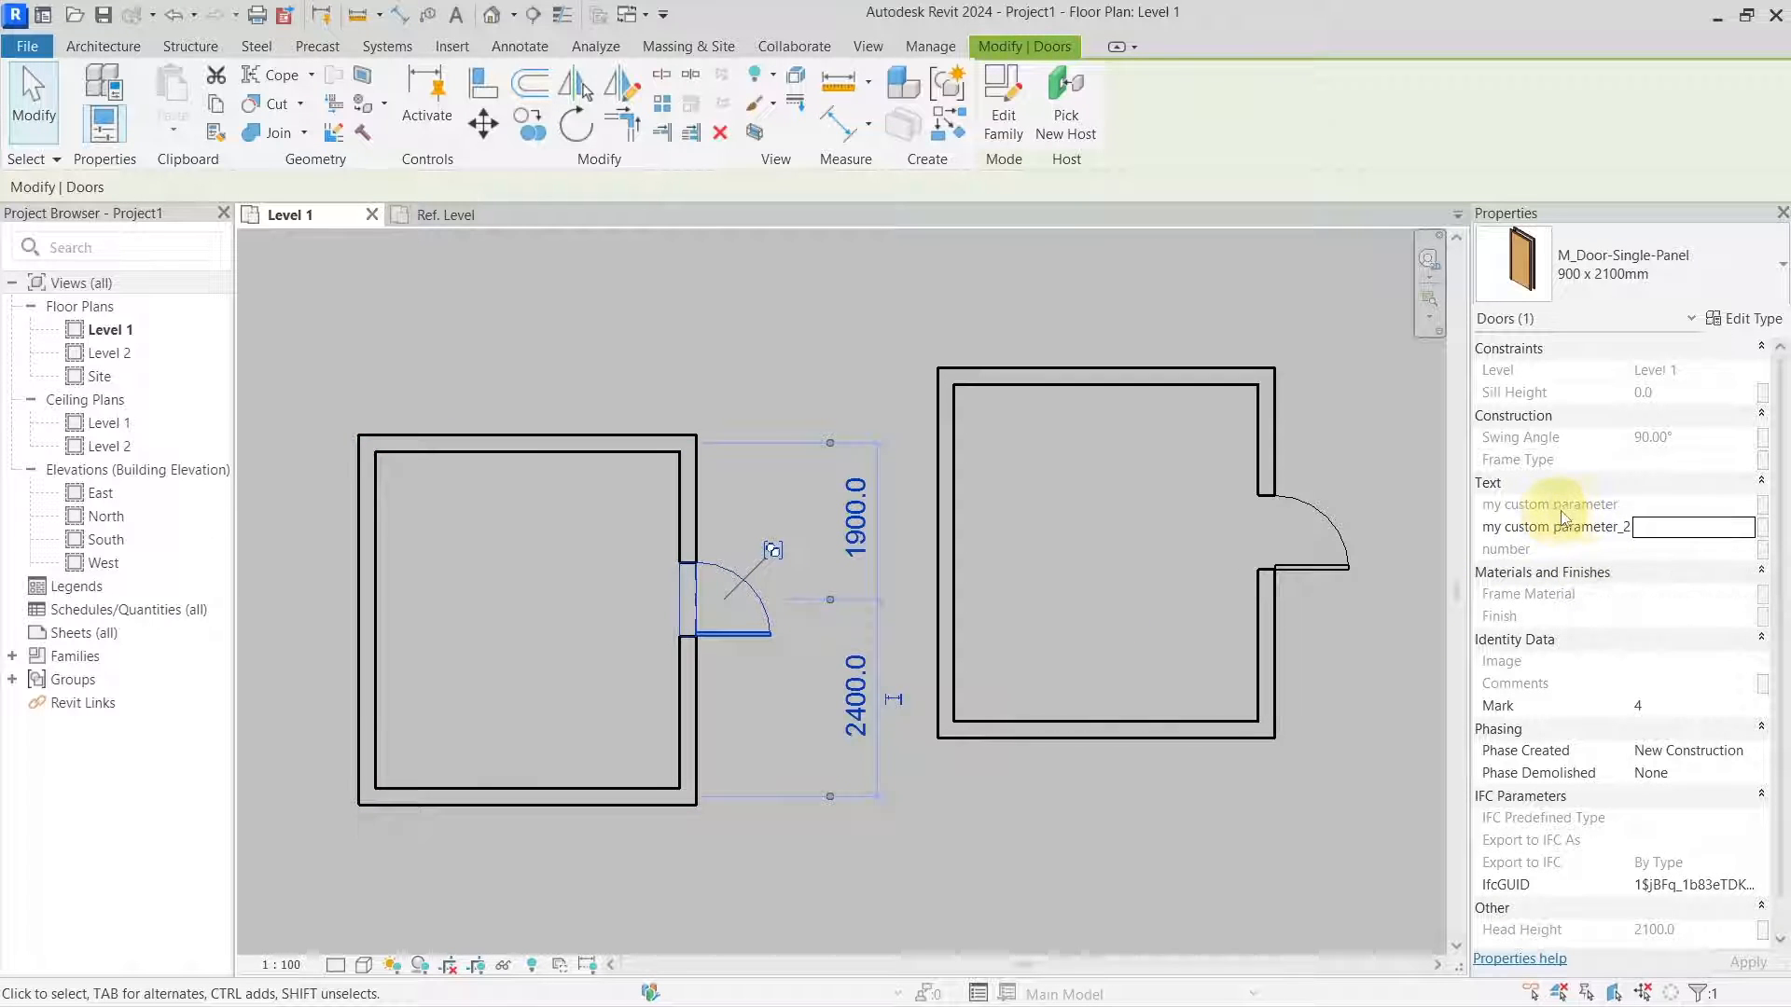
pyautogui.click(1674, 508)
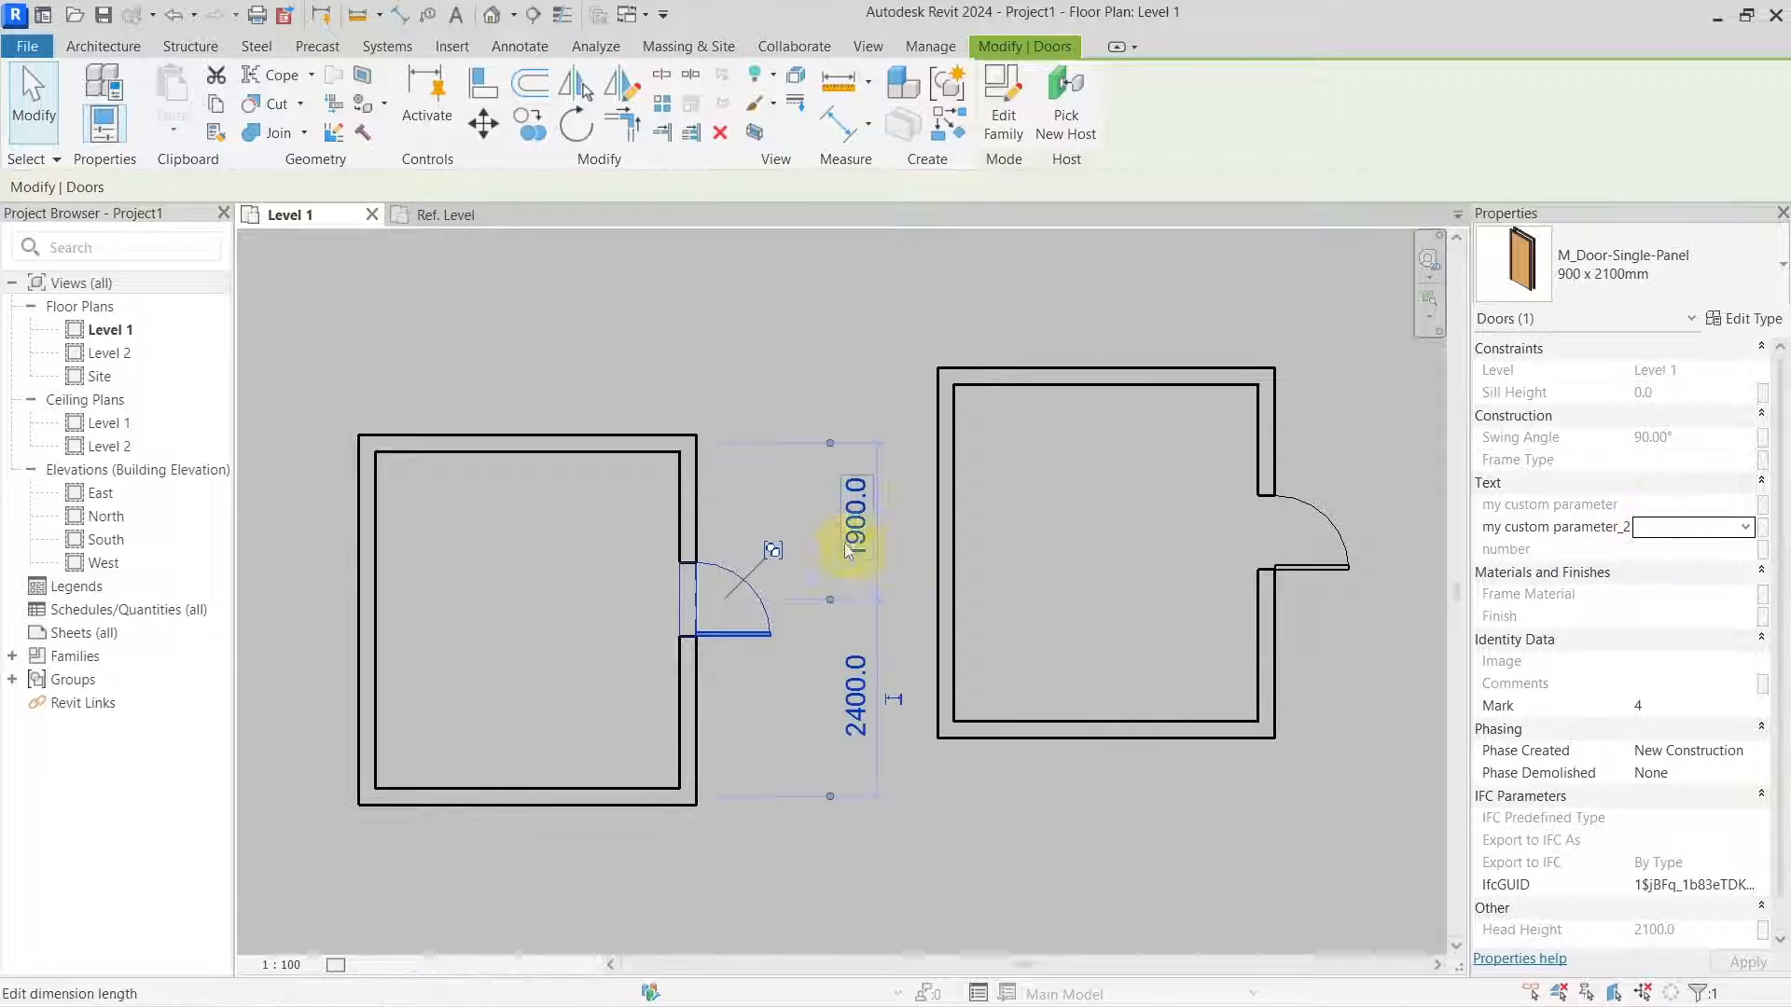
# Edit the left room group, set its door's "my custom parameter" to xx, and finish editing the group
pyautogui.click(759, 405)
pyautogui.click(692, 510)
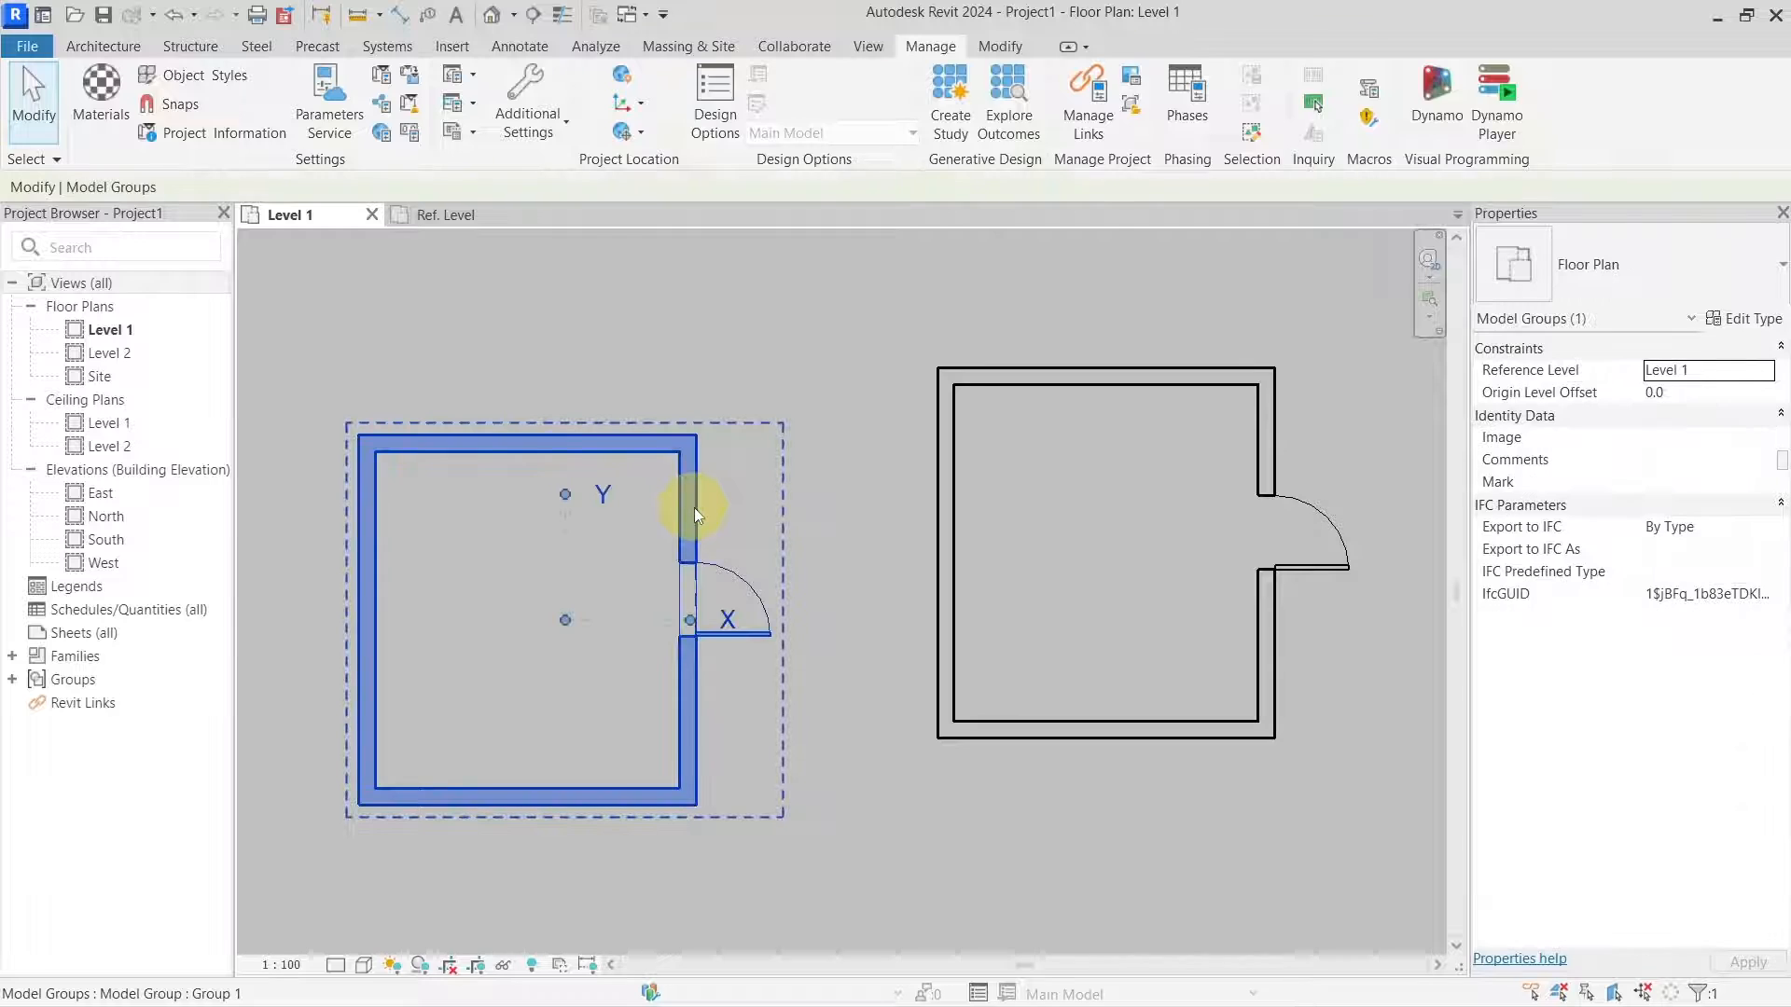
pyautogui.doubleClick(694, 507)
pyautogui.click(728, 568)
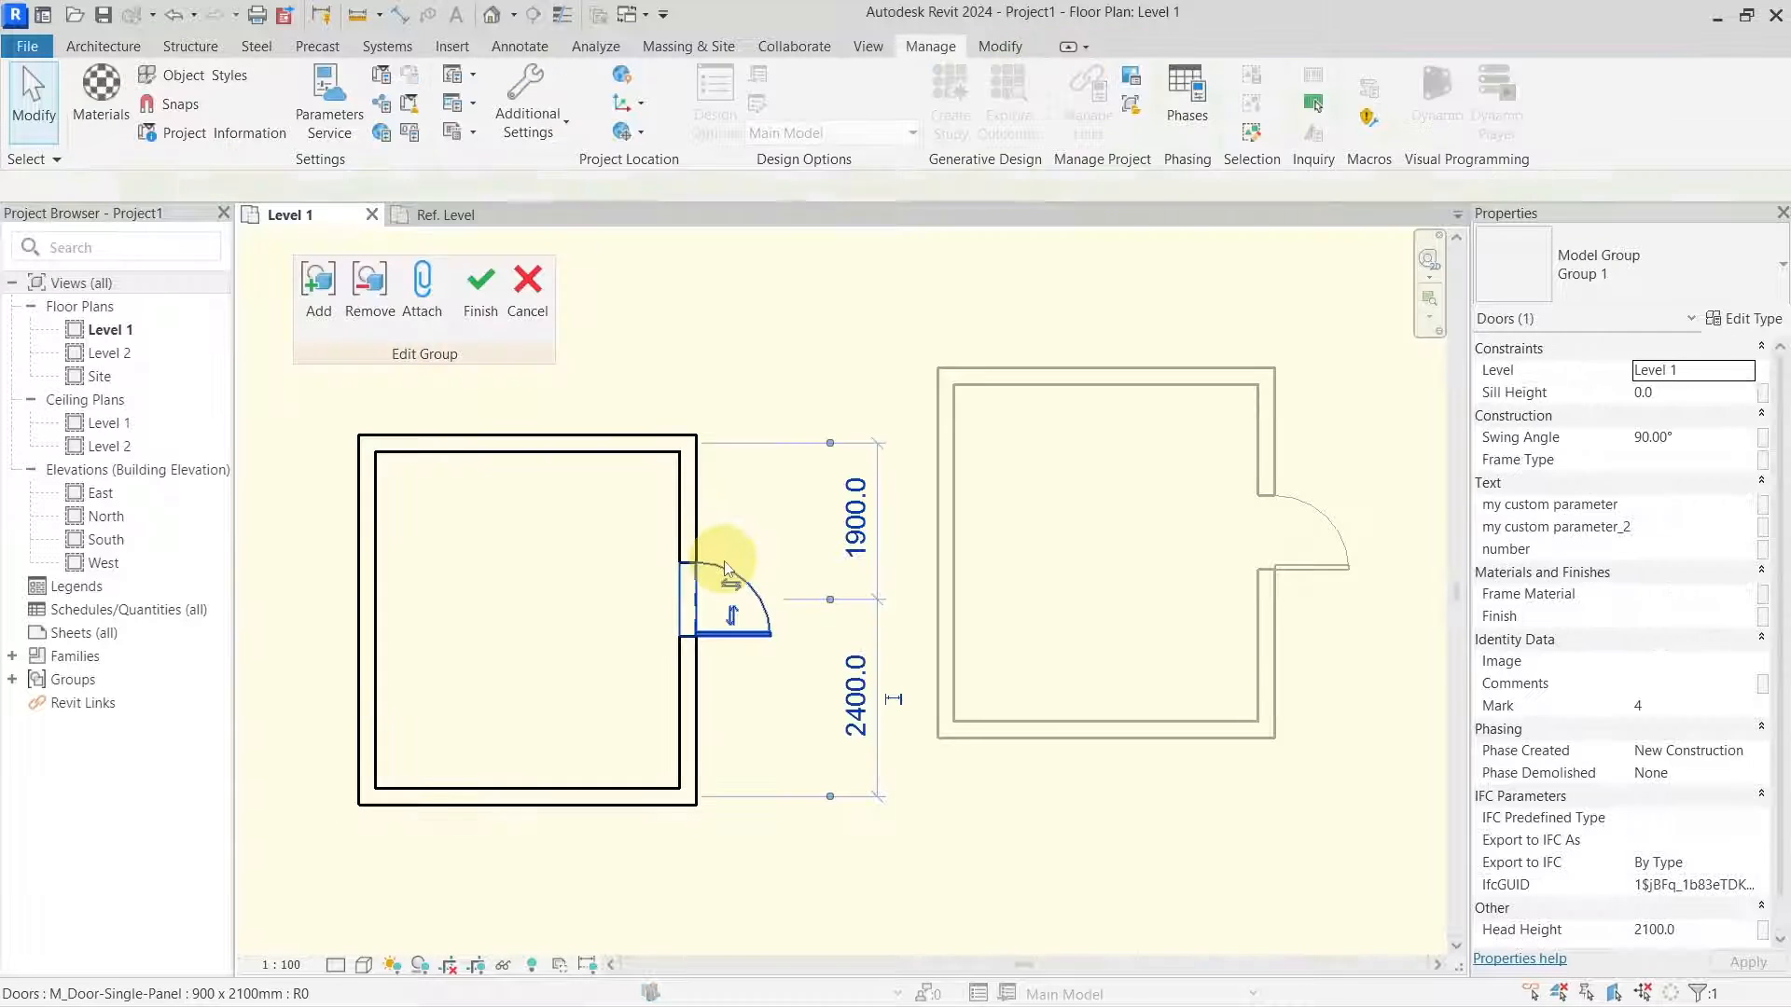
pyautogui.click(1669, 505)
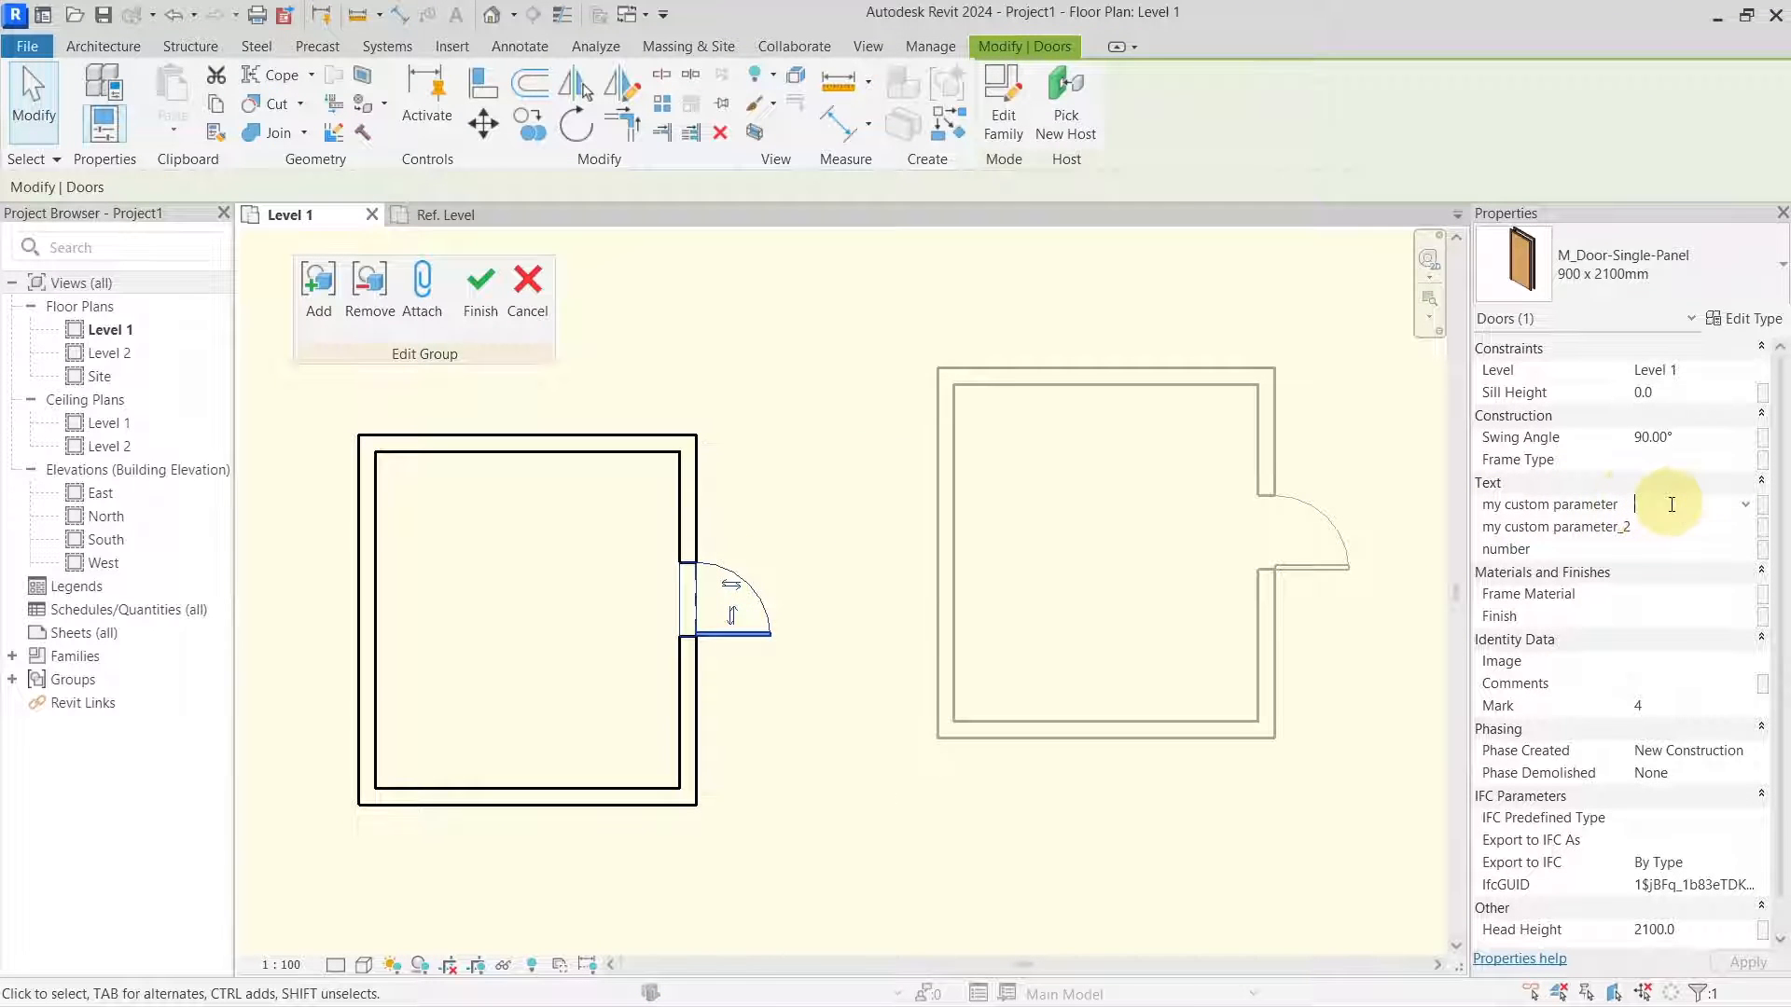
pyautogui.write('xx')
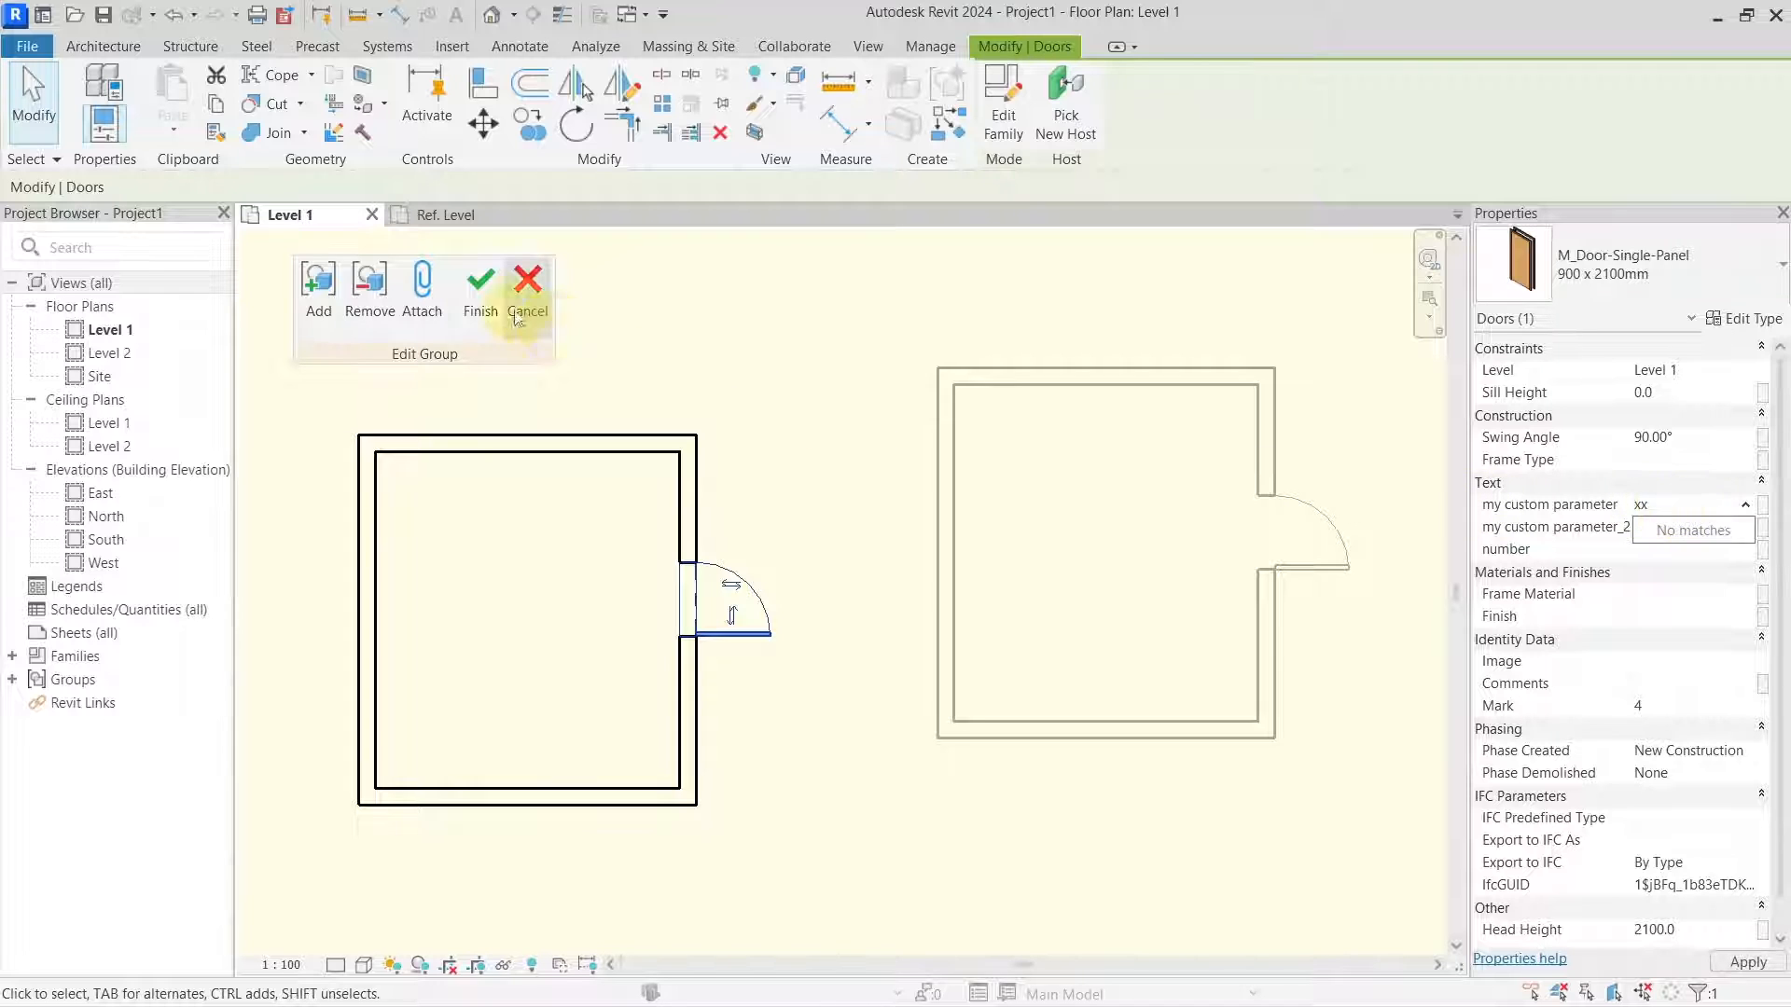
pyautogui.click(481, 294)
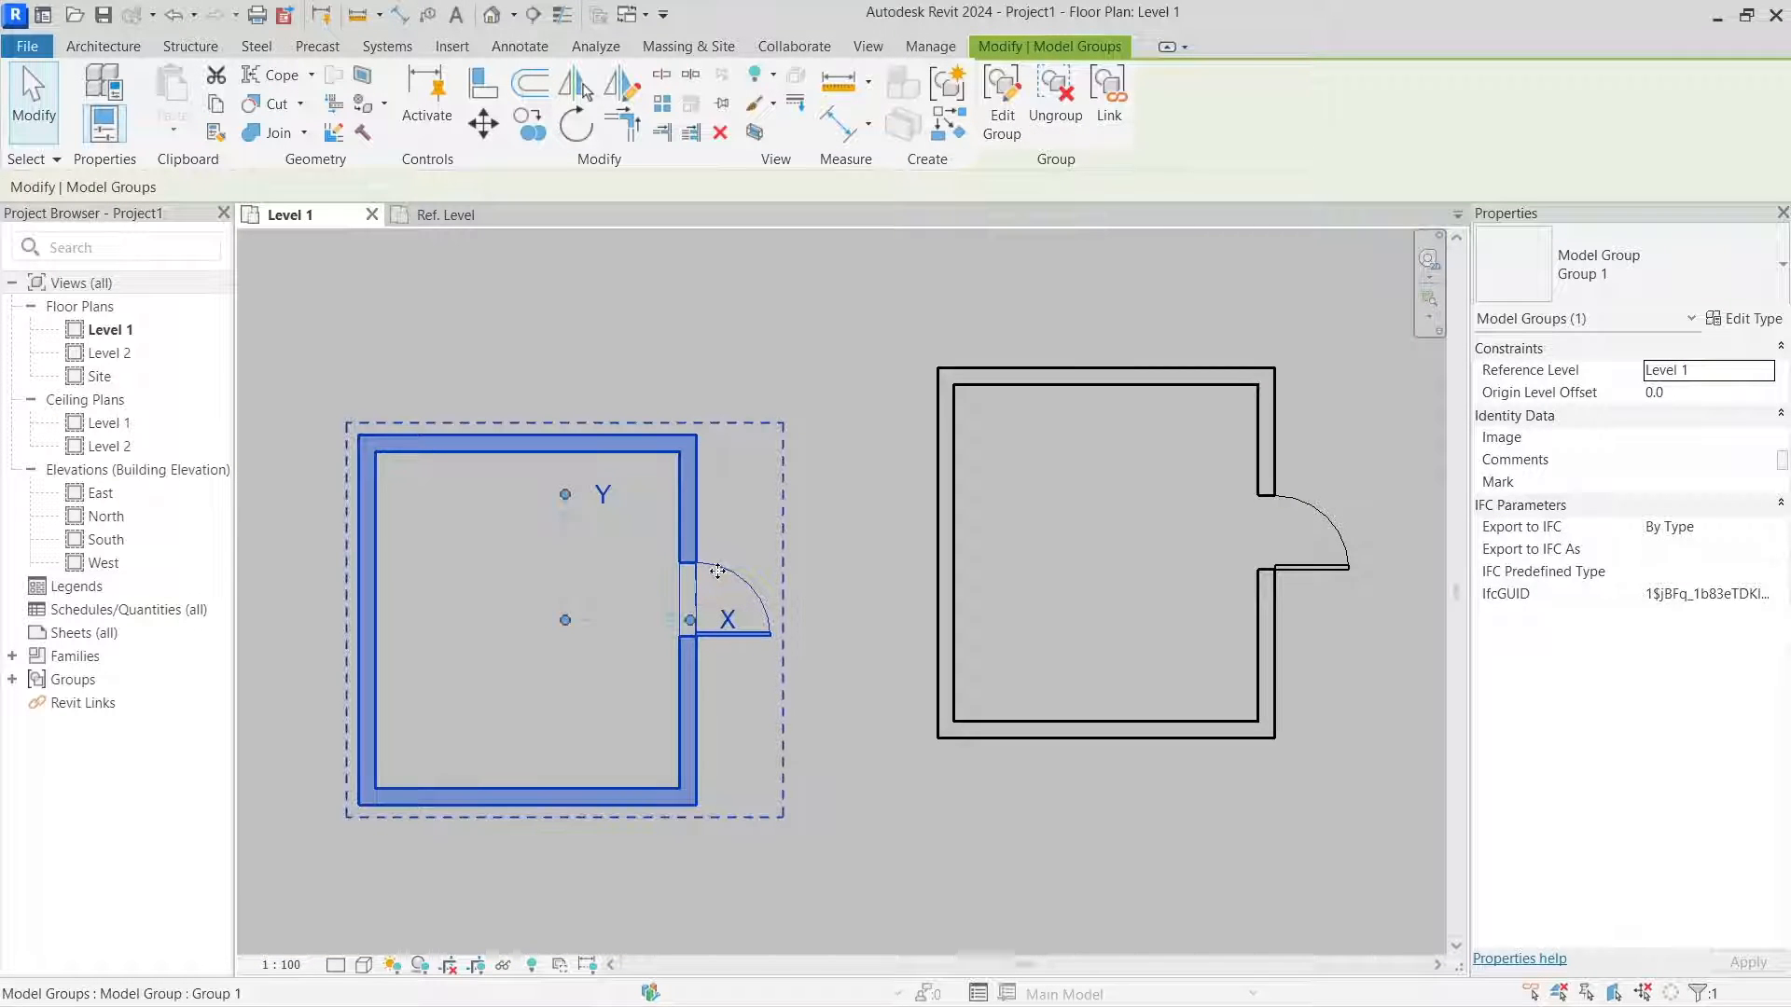
# Compare the value of "my custom parameter" on the doors inside both room group instances
pyautogui.press('Tab')
pyautogui.click(718, 571)
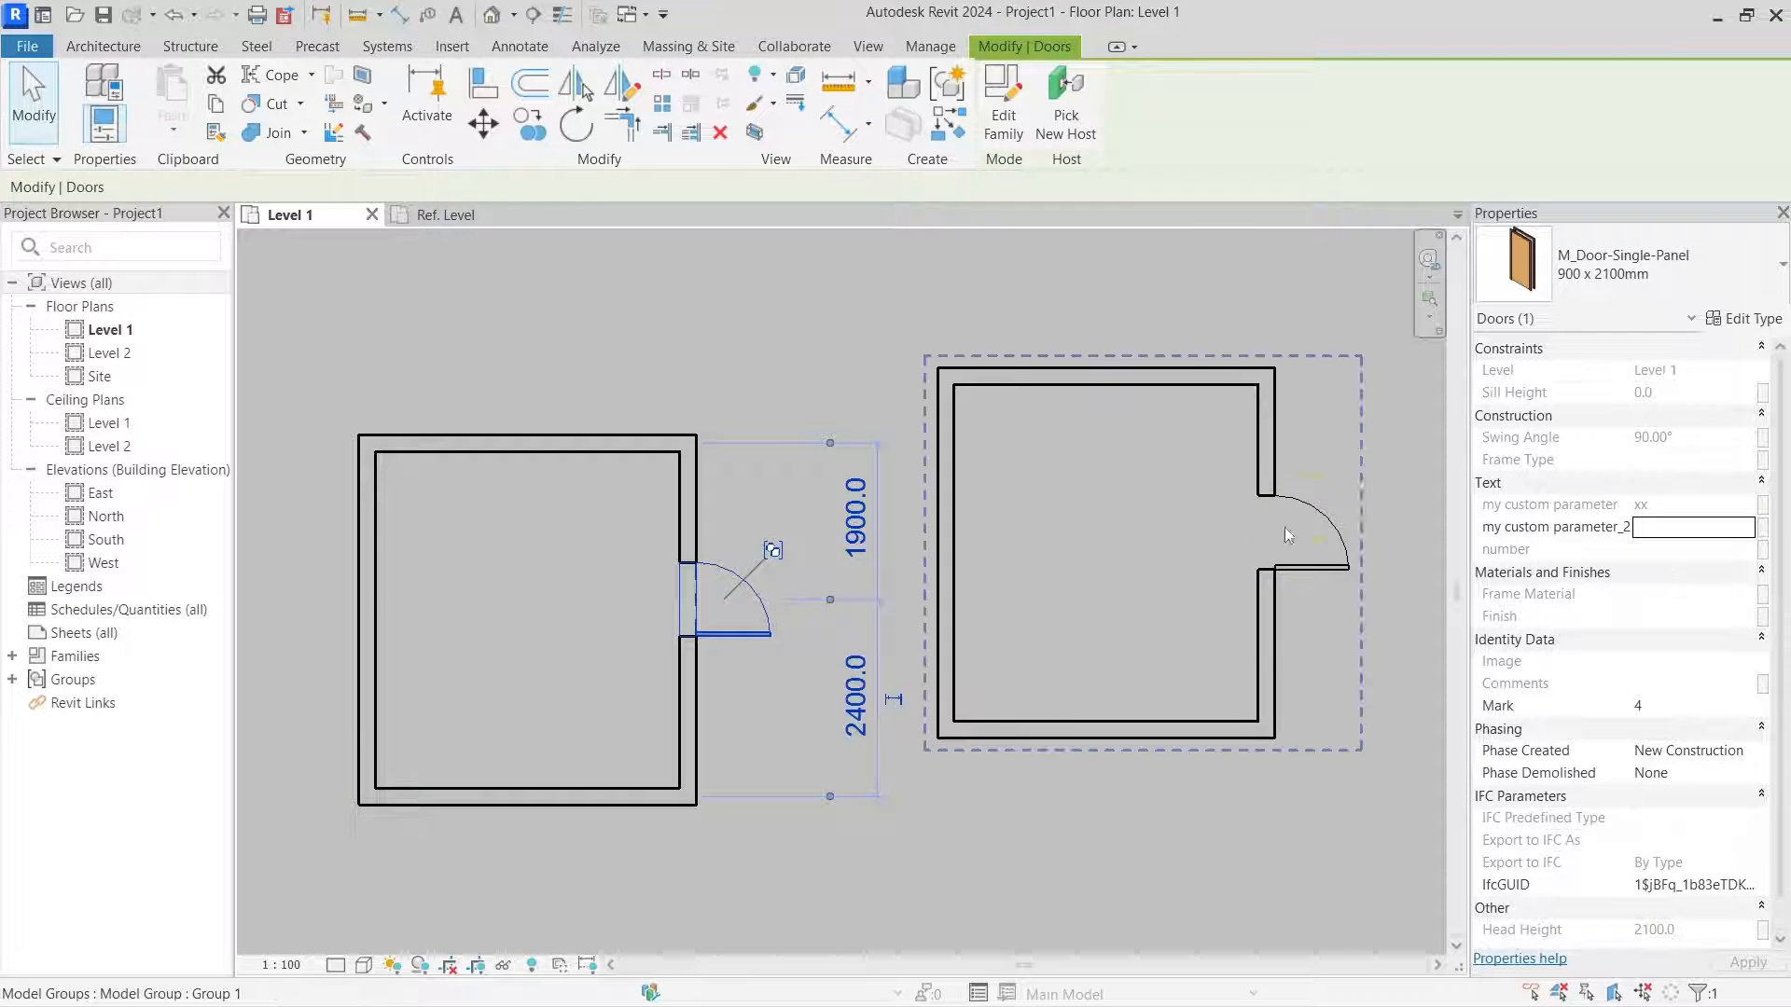
pyautogui.click(1312, 509)
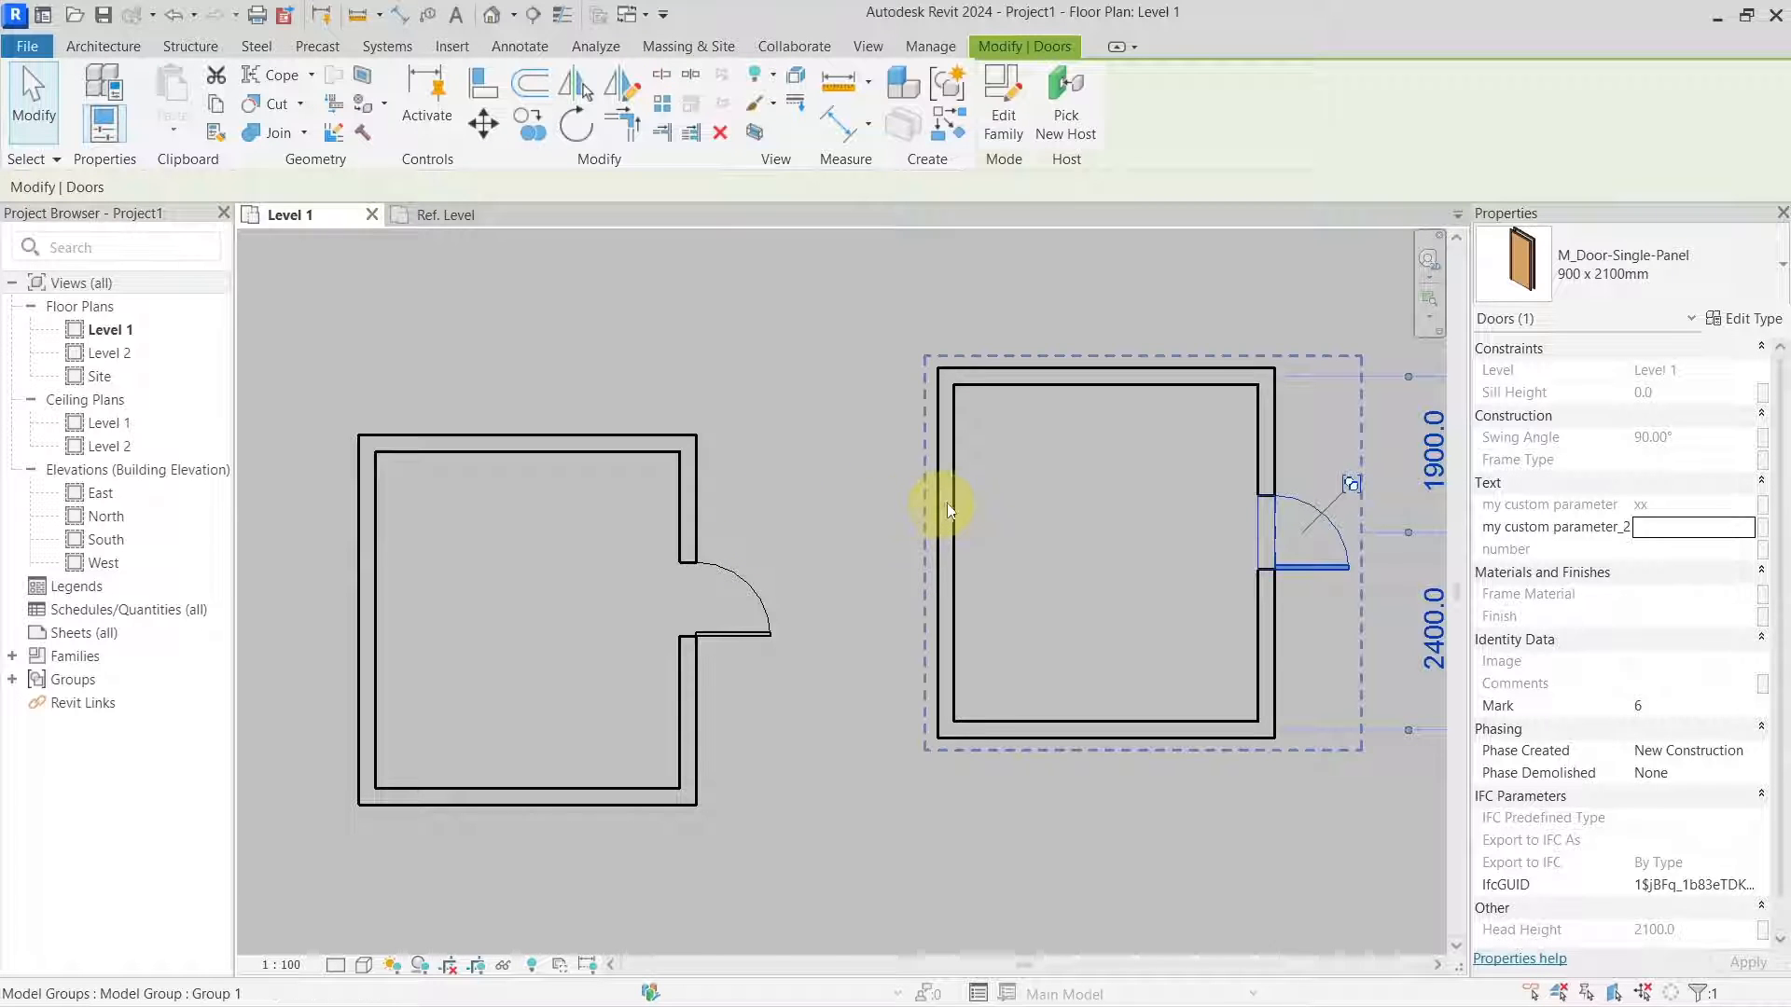
pyautogui.click(769, 610)
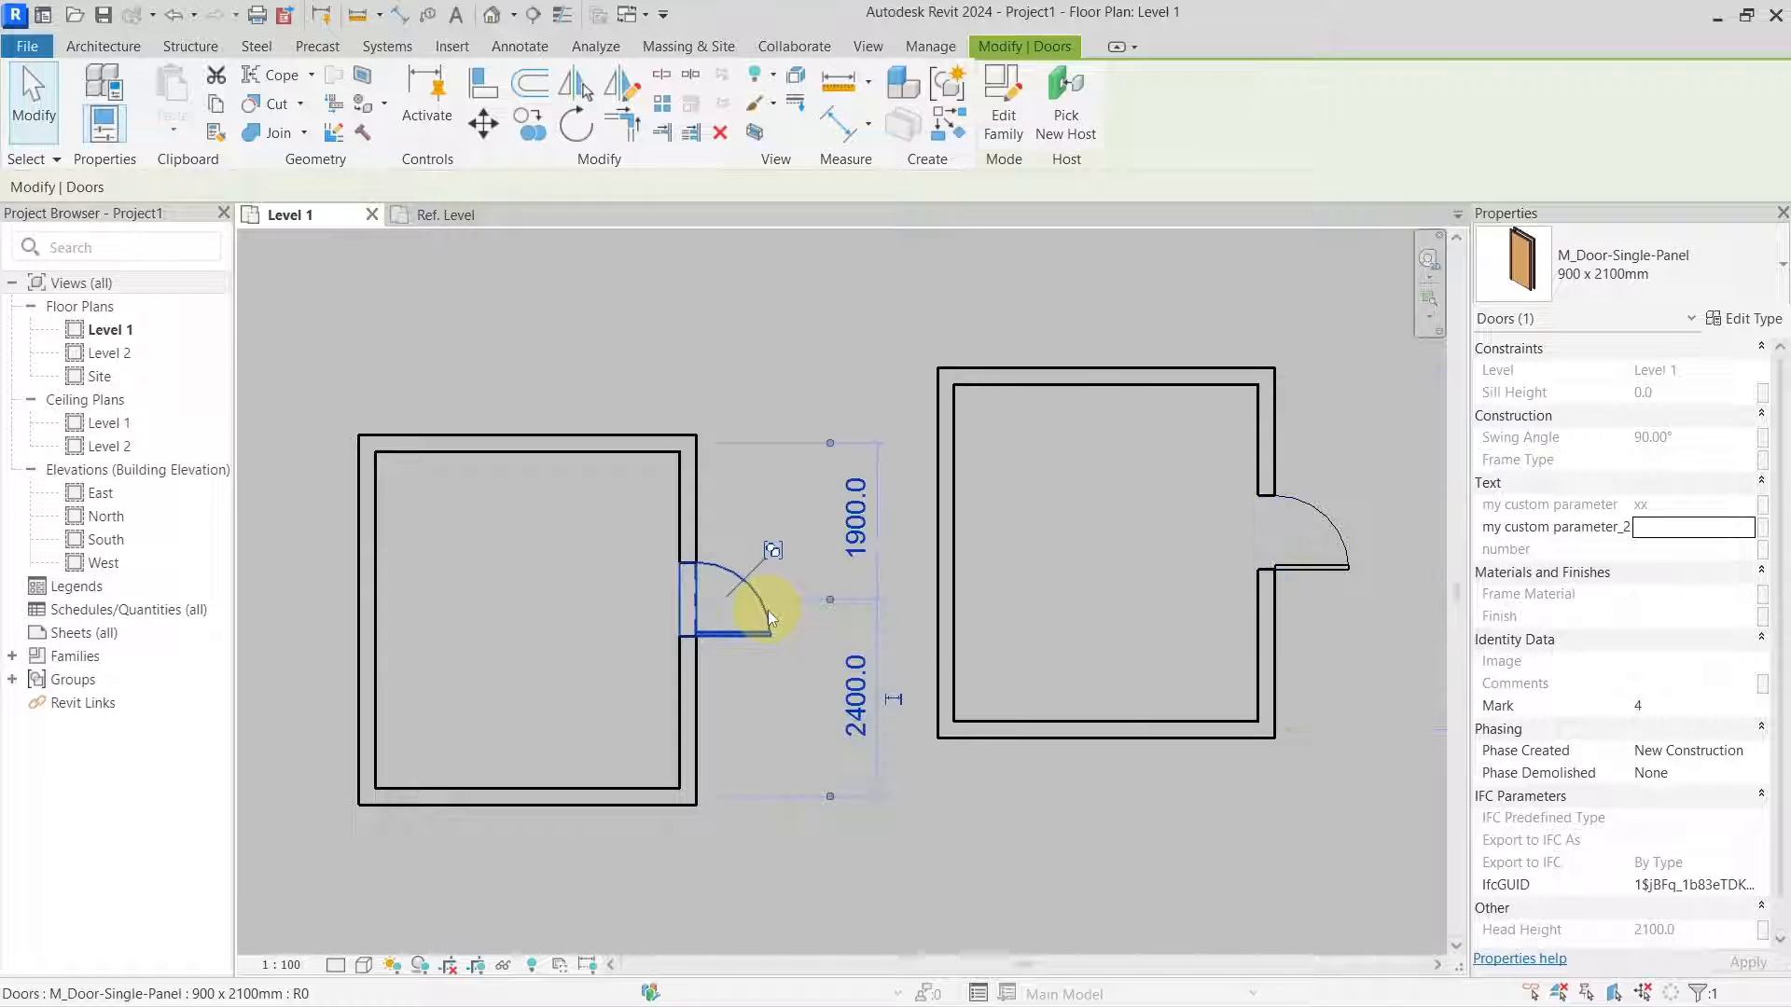
pyautogui.click(1323, 521)
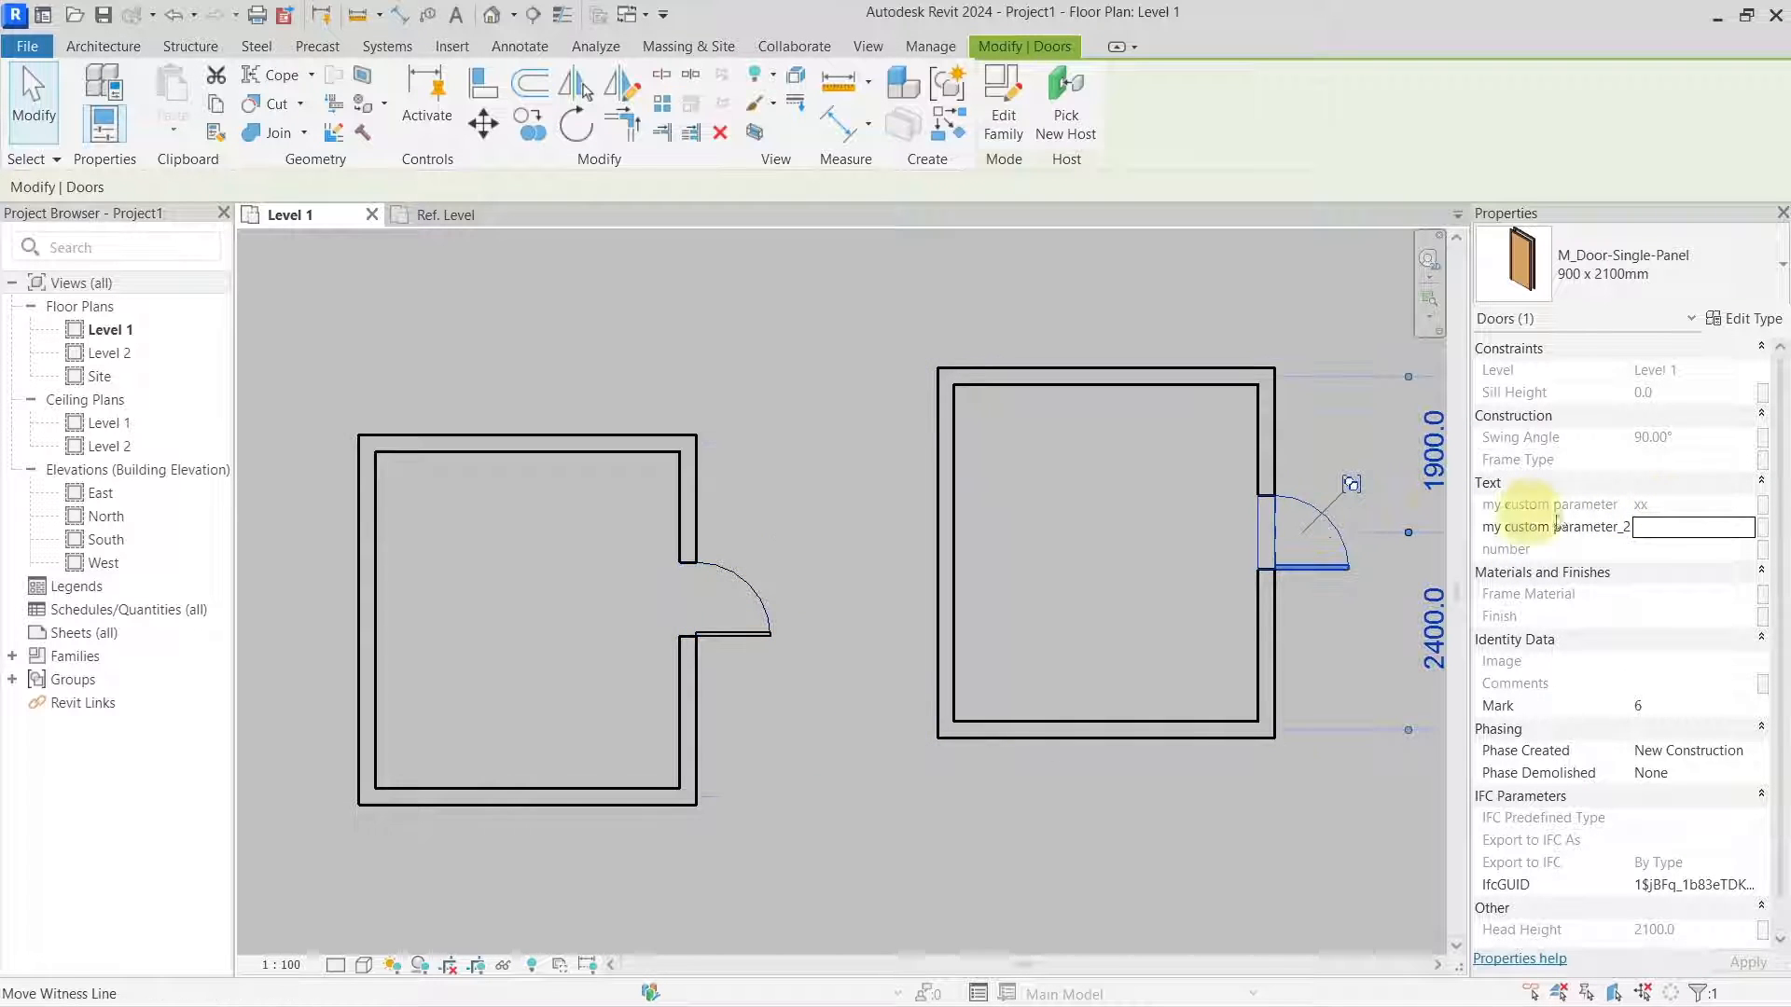
pyautogui.click(851, 569)
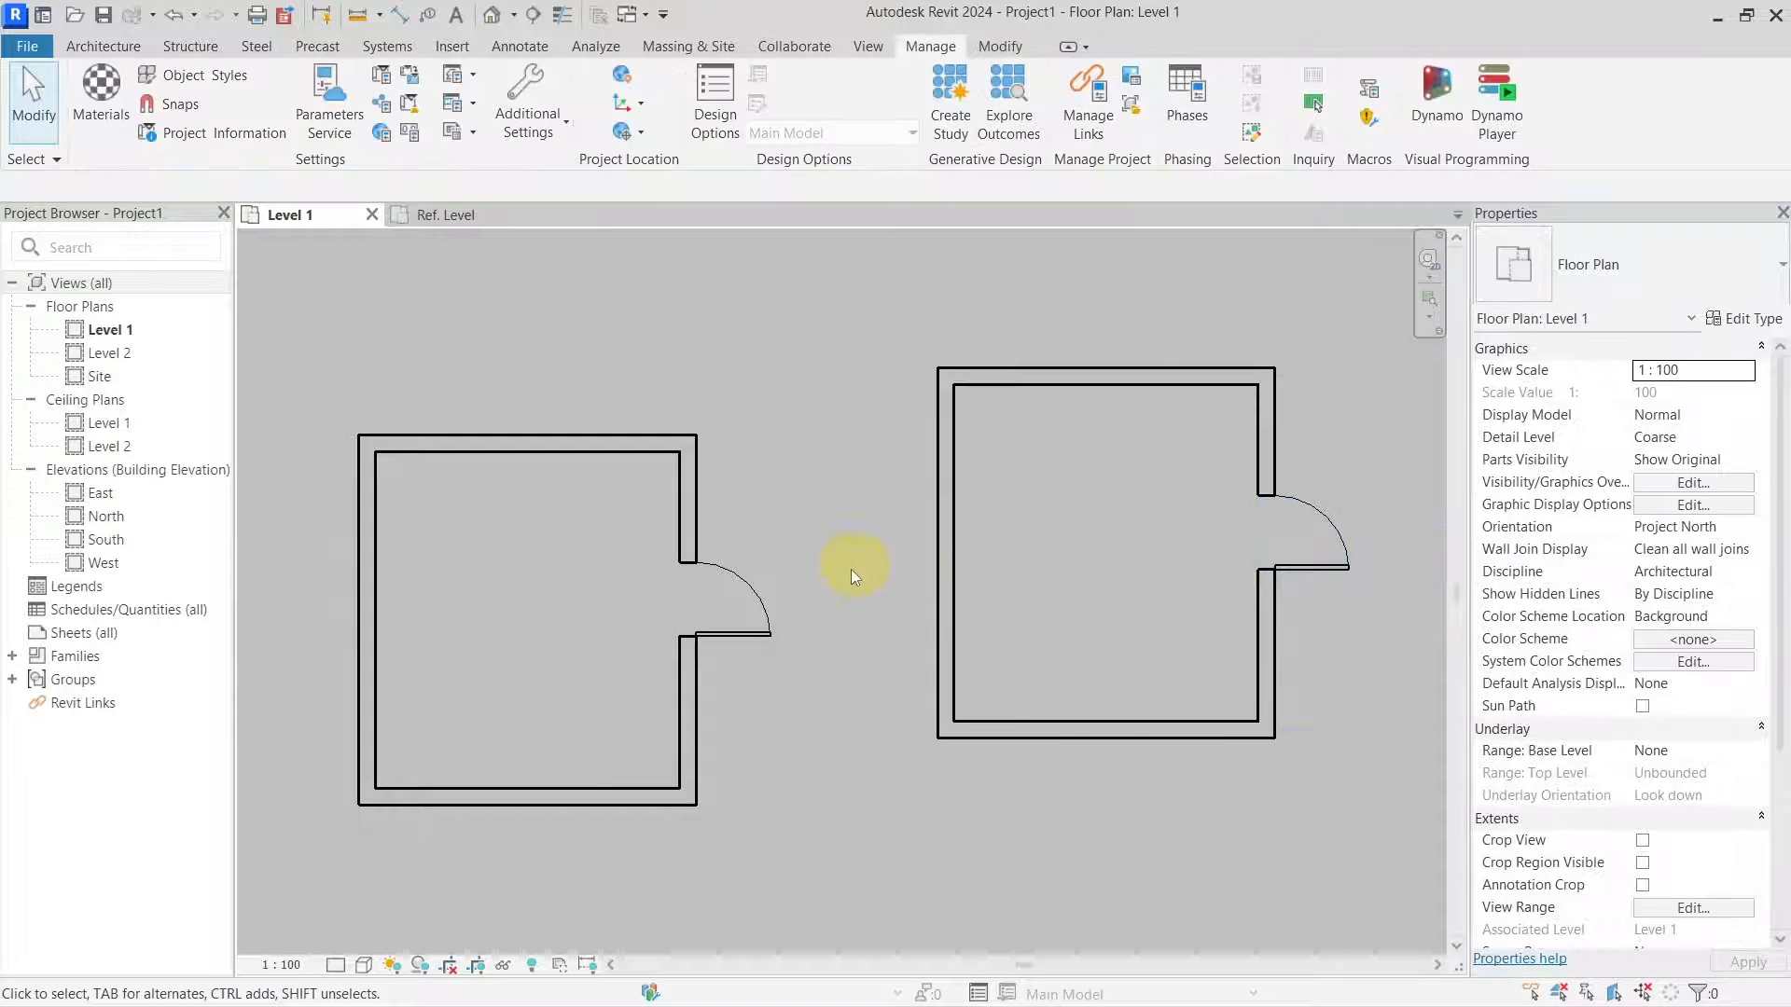
# Select the door within the left room group and read the description of "my custom parameter" in its properties
pyautogui.click(776, 599)
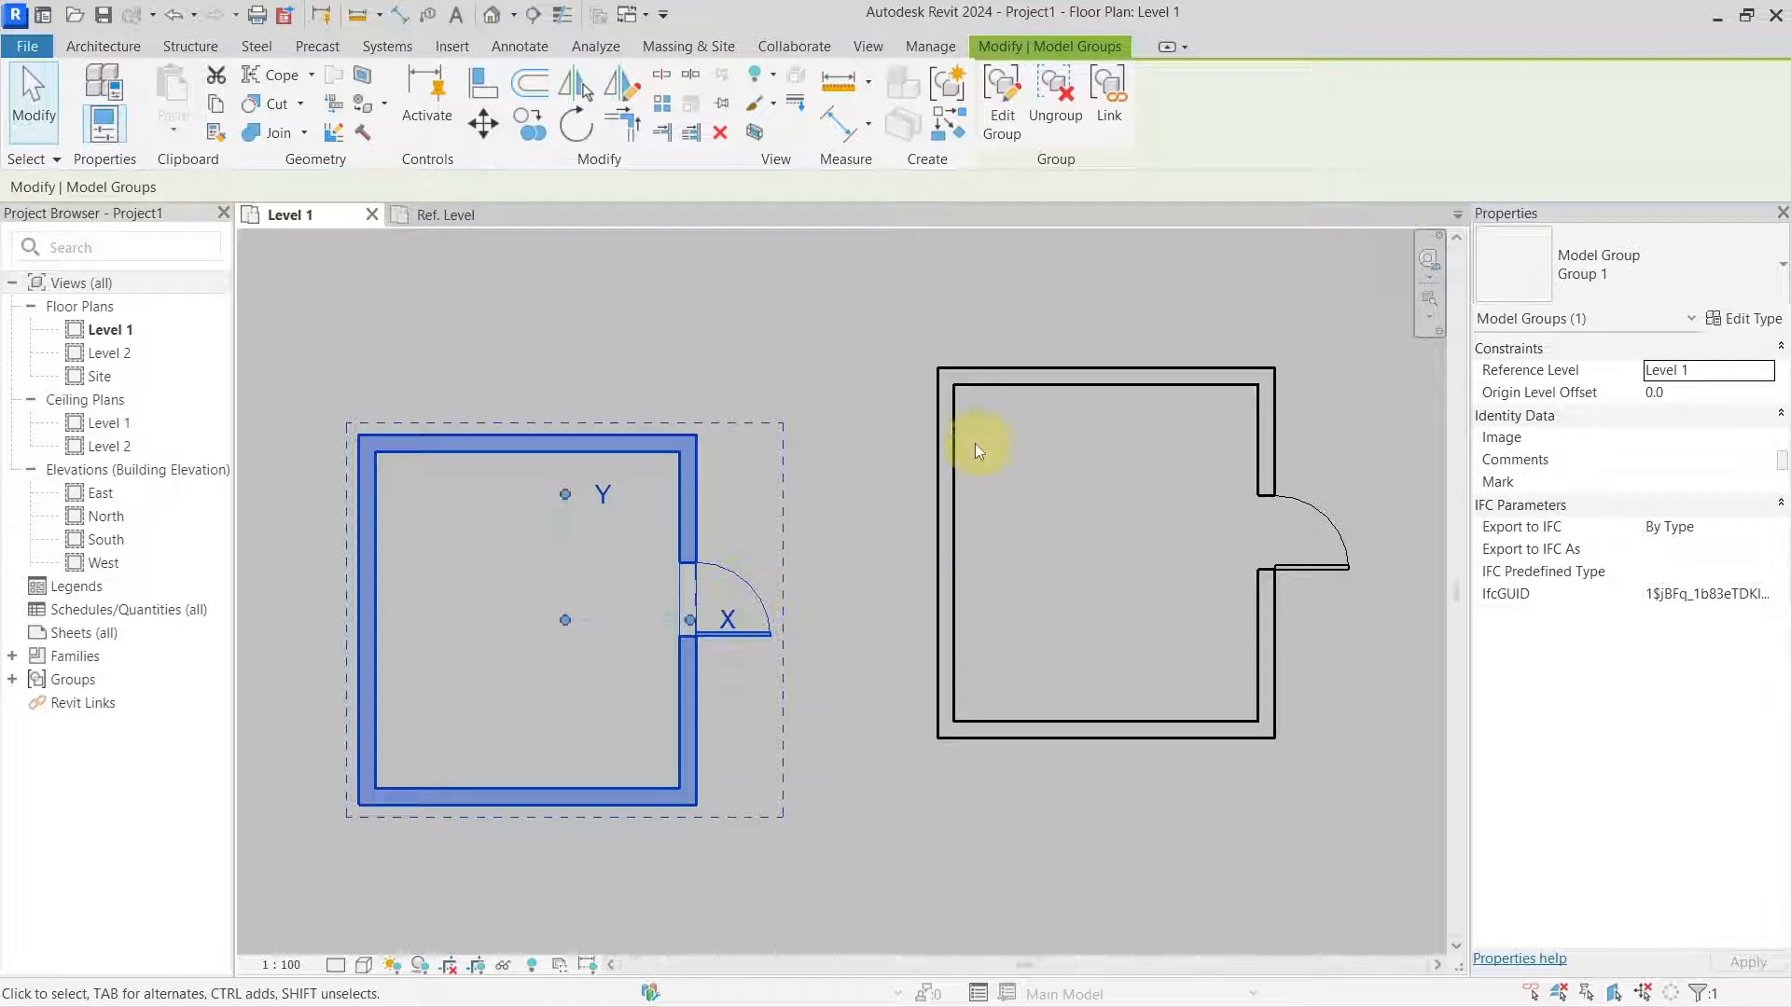
pyautogui.click(686, 371)
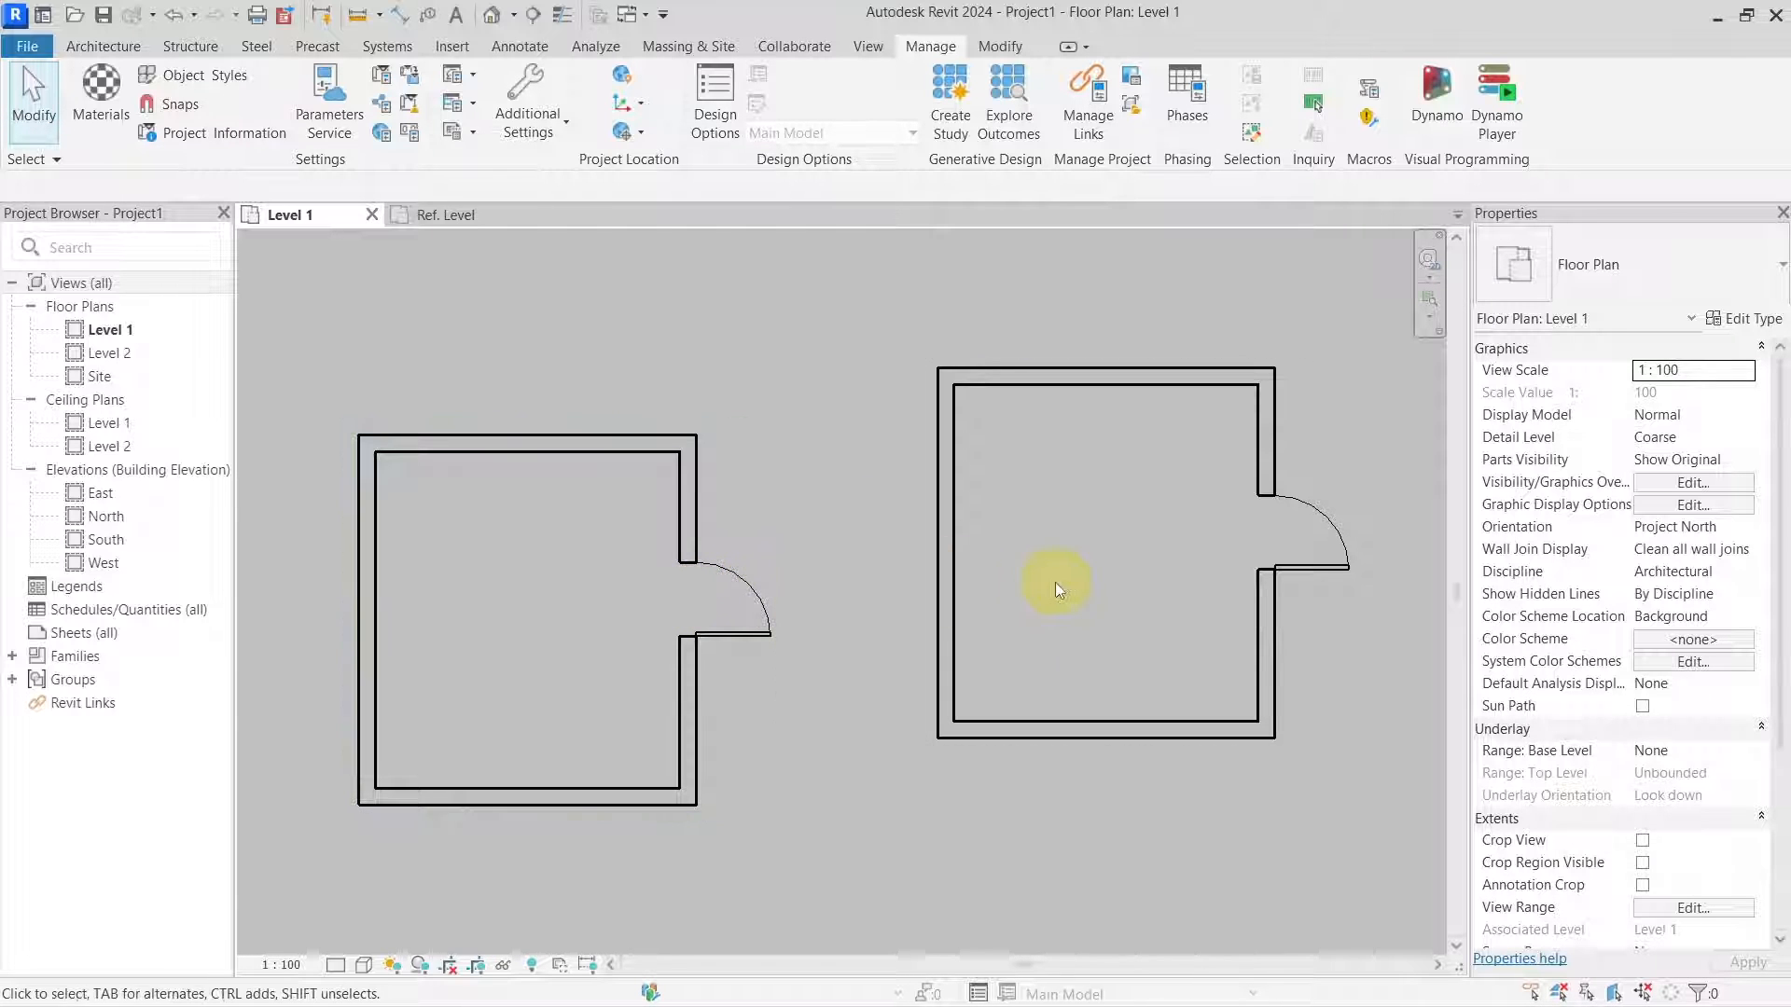
pyautogui.press('Tab')
pyautogui.click(754, 590)
pyautogui.moveTo(1536, 514)
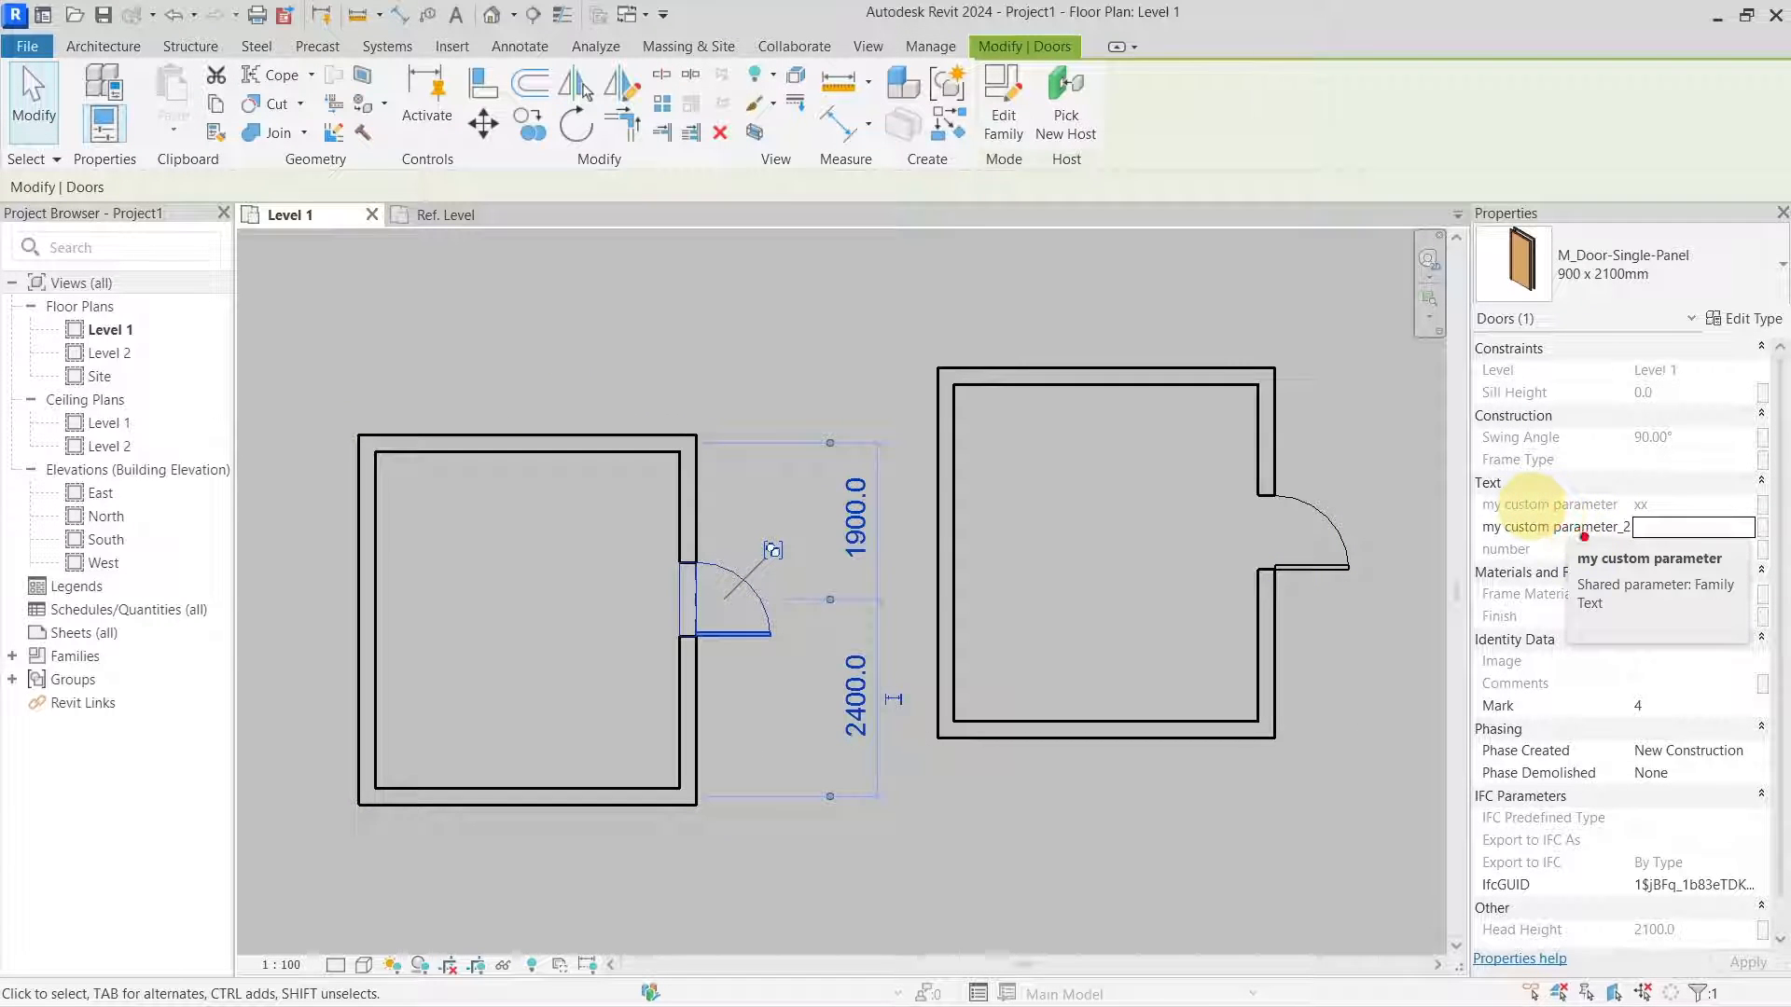
pyautogui.keyDown('ctrl'); pyautogui.moveTo(1614, 568); pyautogui.dragTo(1757, 600); pyautogui.keyUp('ctrl')
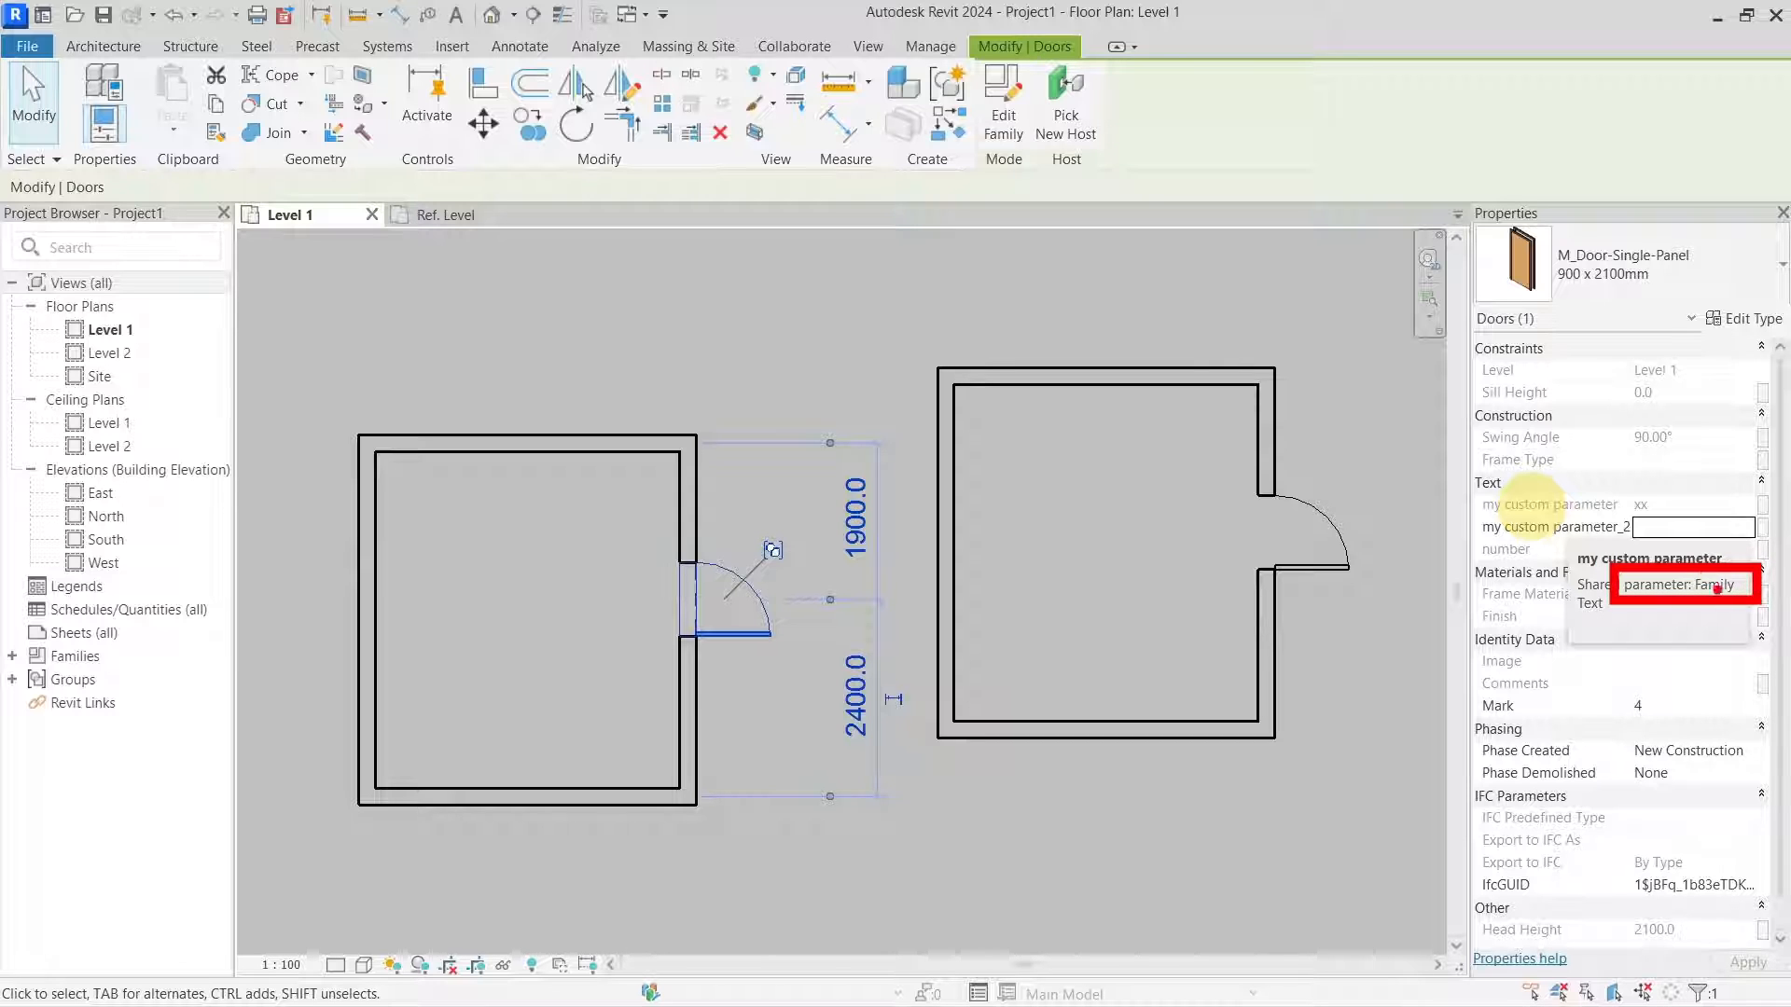
pyautogui.press('Escape')
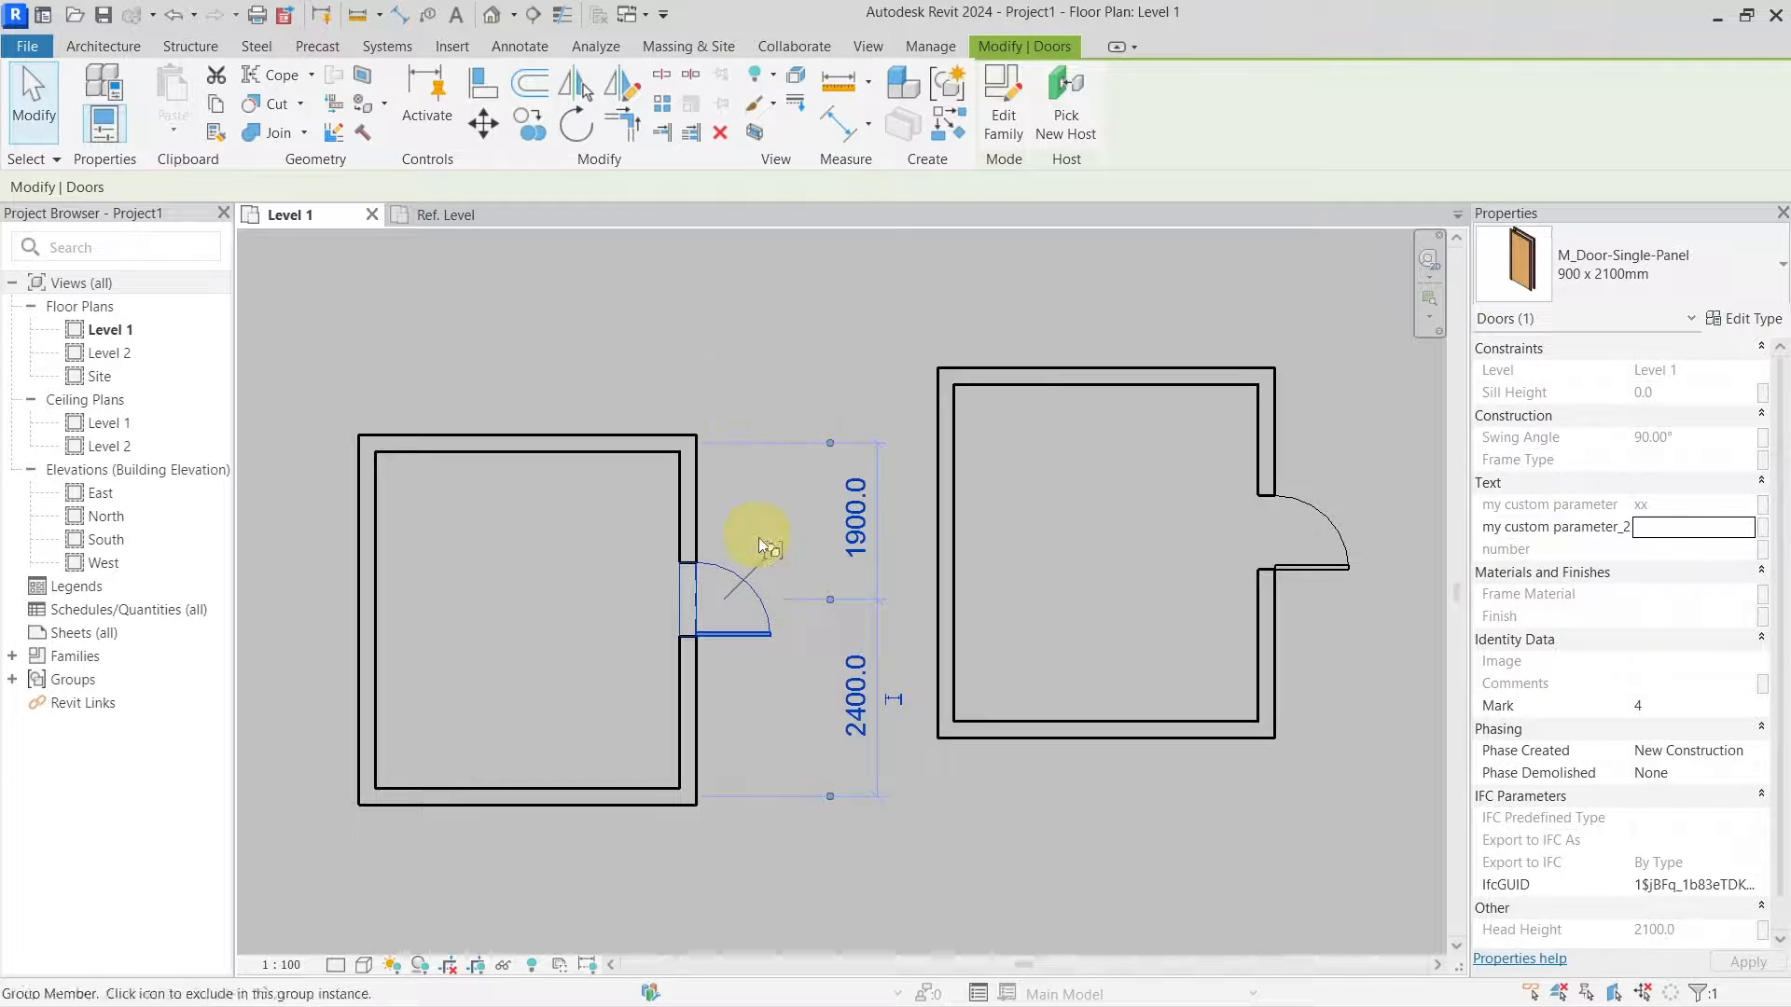
pyautogui.moveTo(1572, 512)
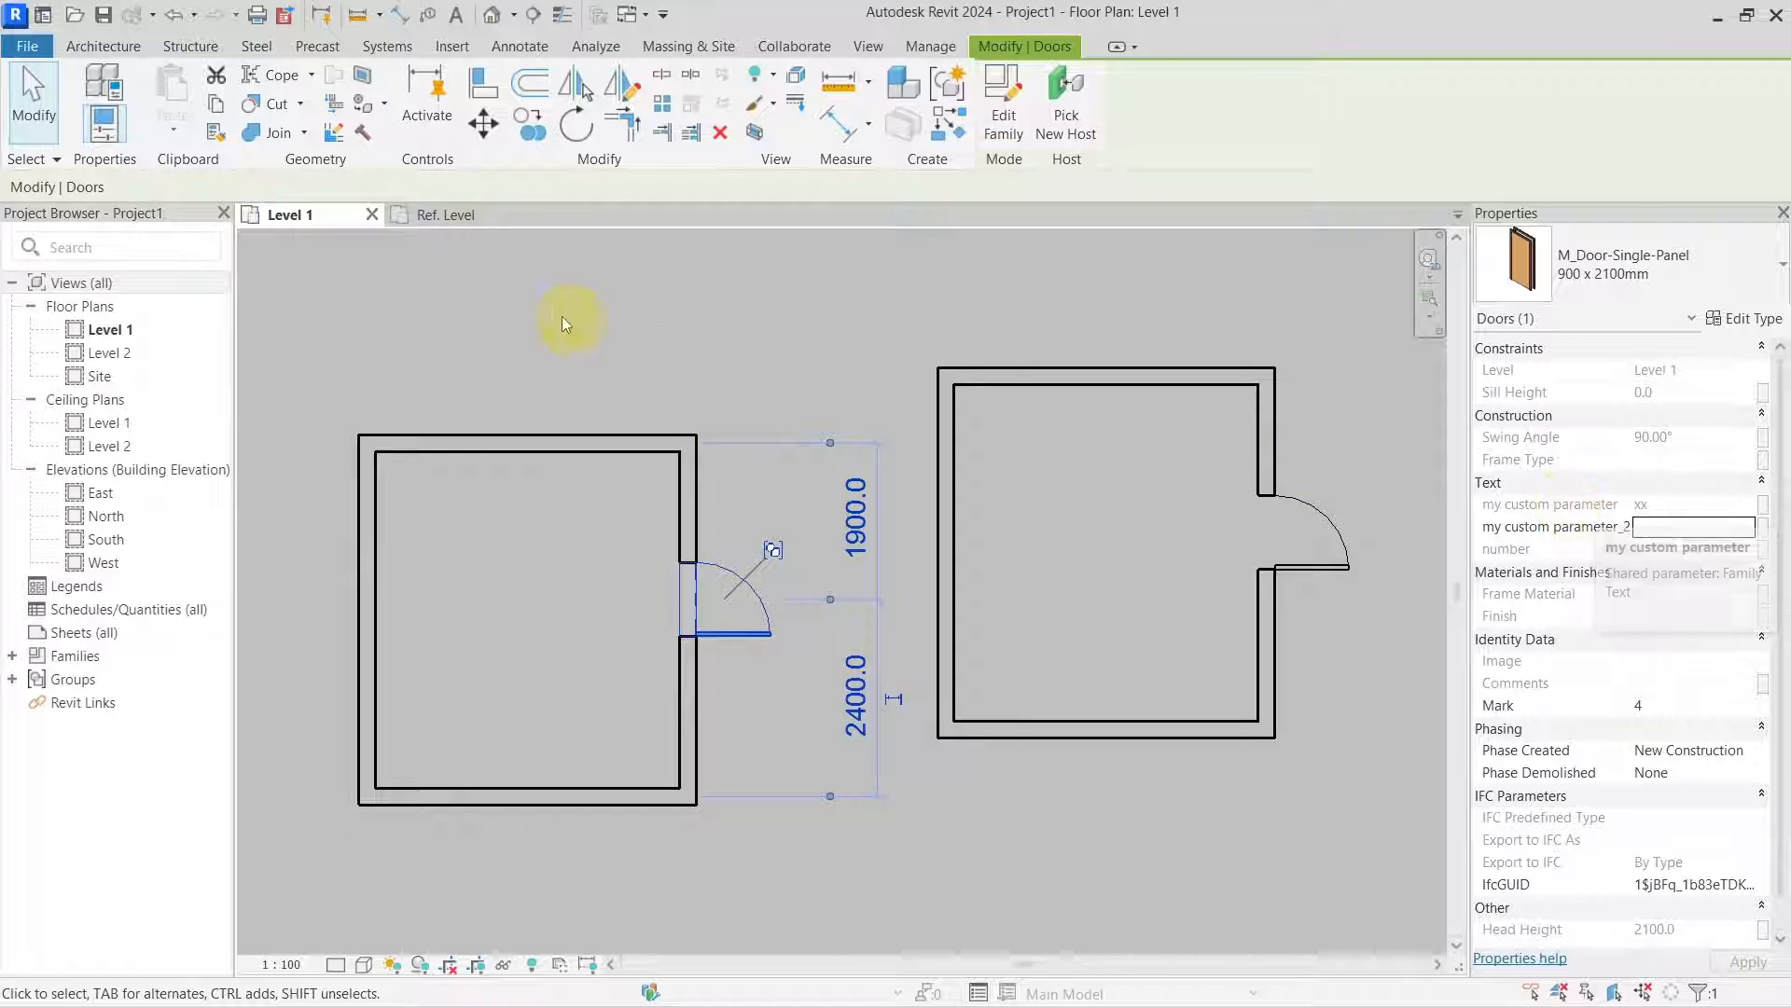
# In the M_Door-Single-Panel family's Ref. Level view, inspect the properties of "my custom parameter" in Family Types and close without changes
pyautogui.click(457, 215)
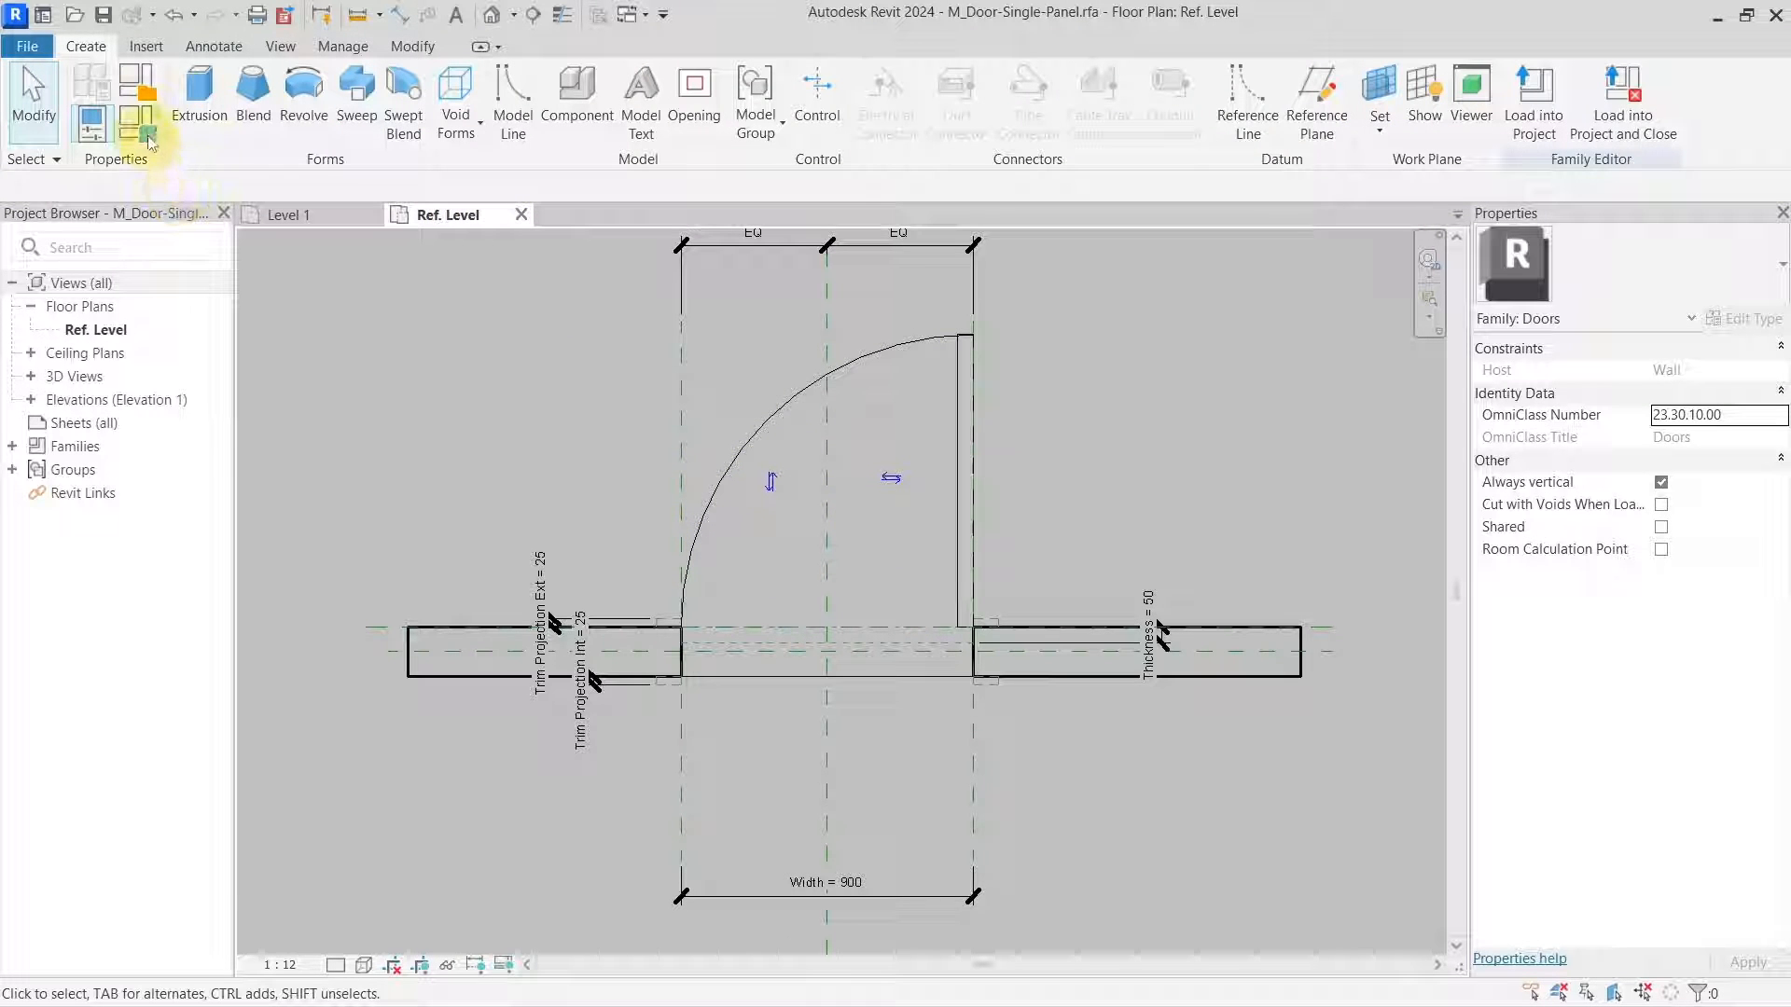
pyautogui.click(140, 125)
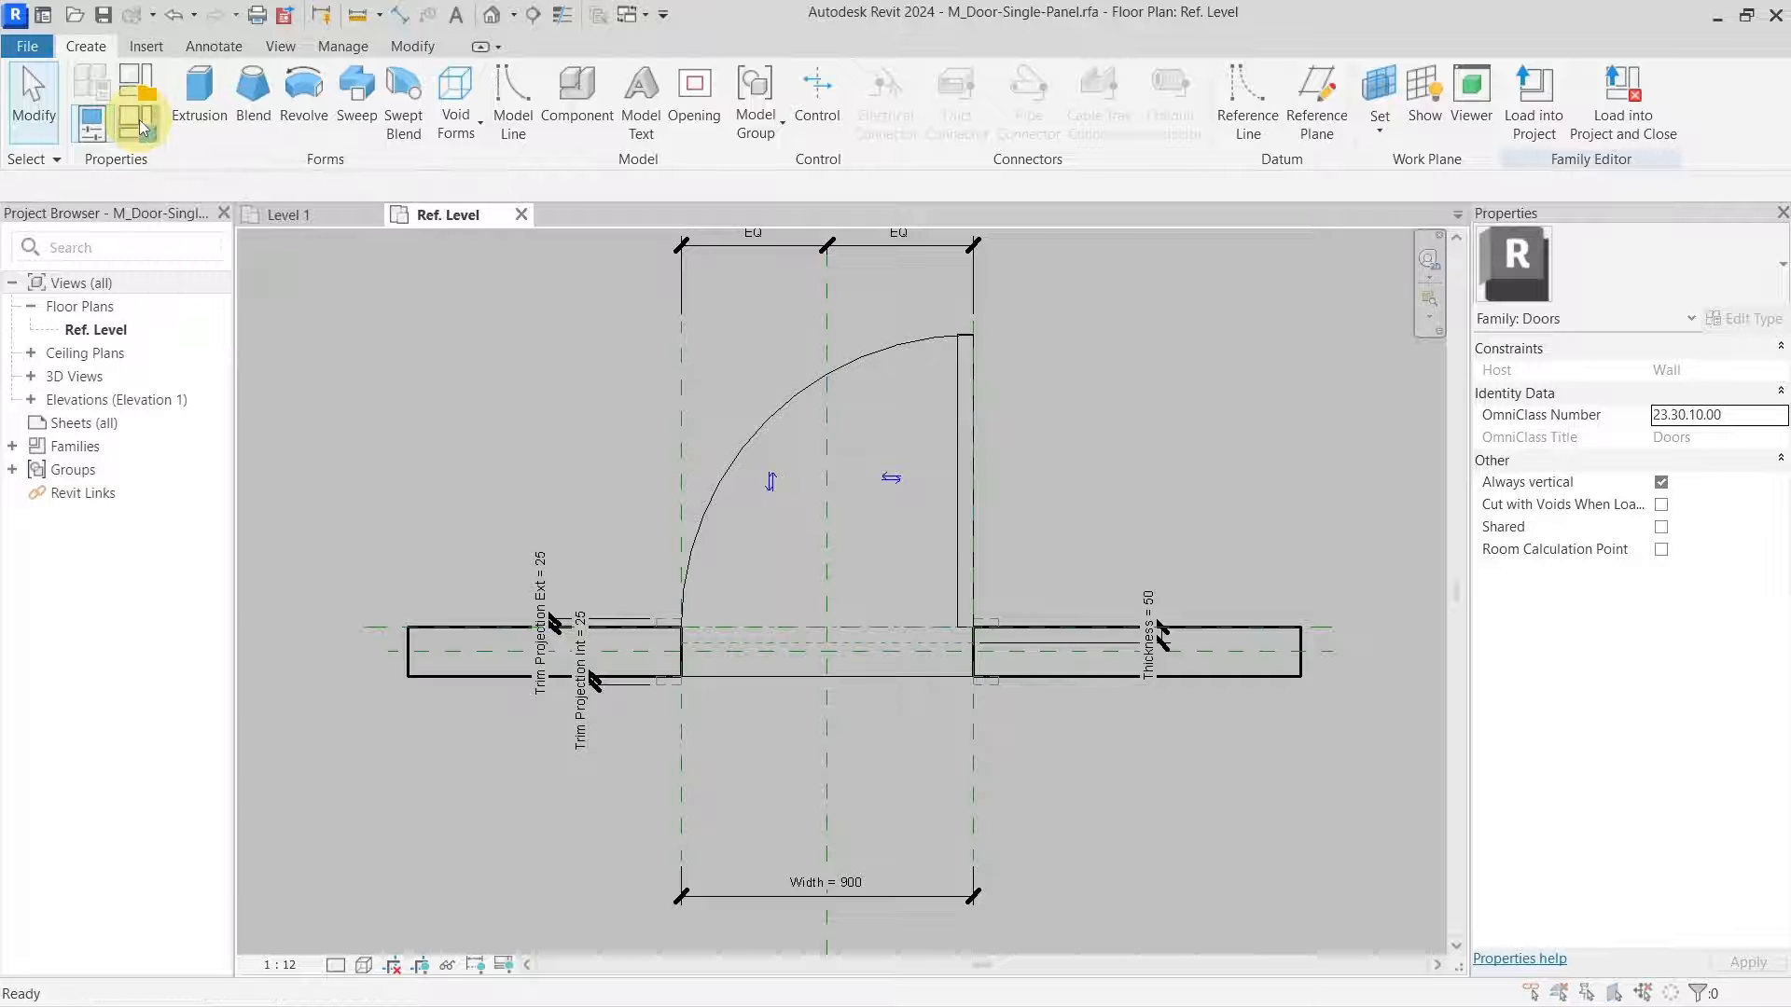
pyautogui.click(600, 475)
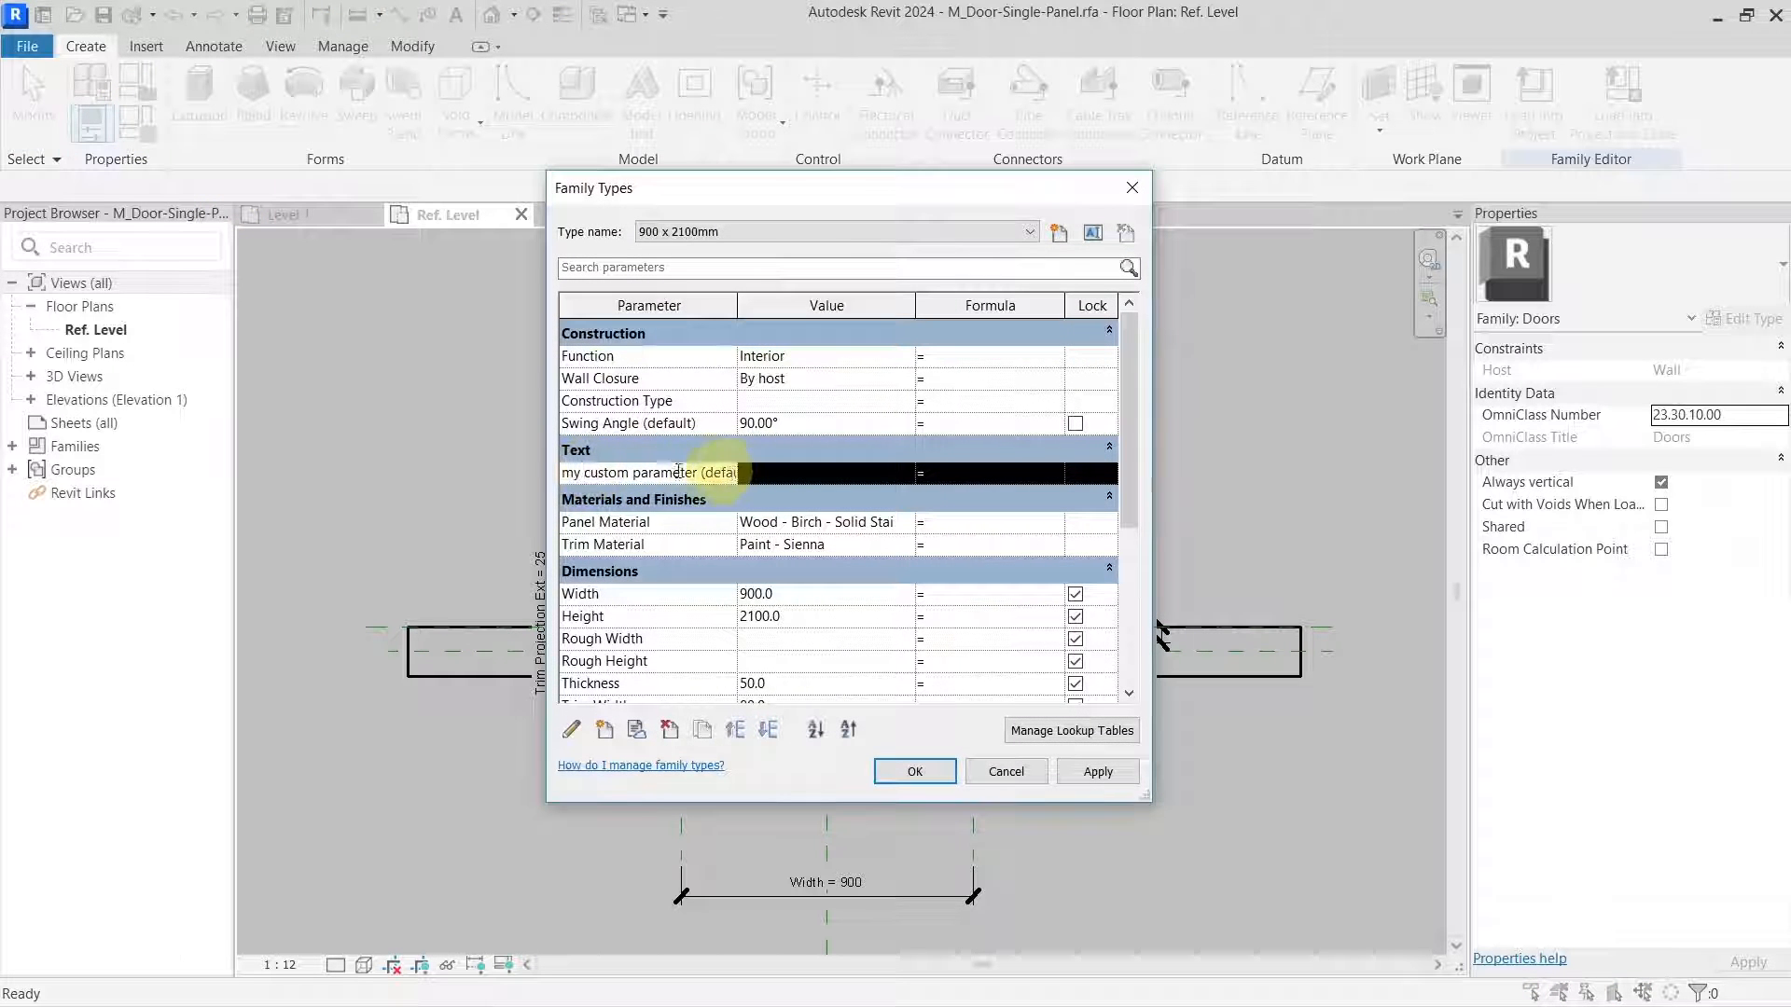
pyautogui.click(571, 728)
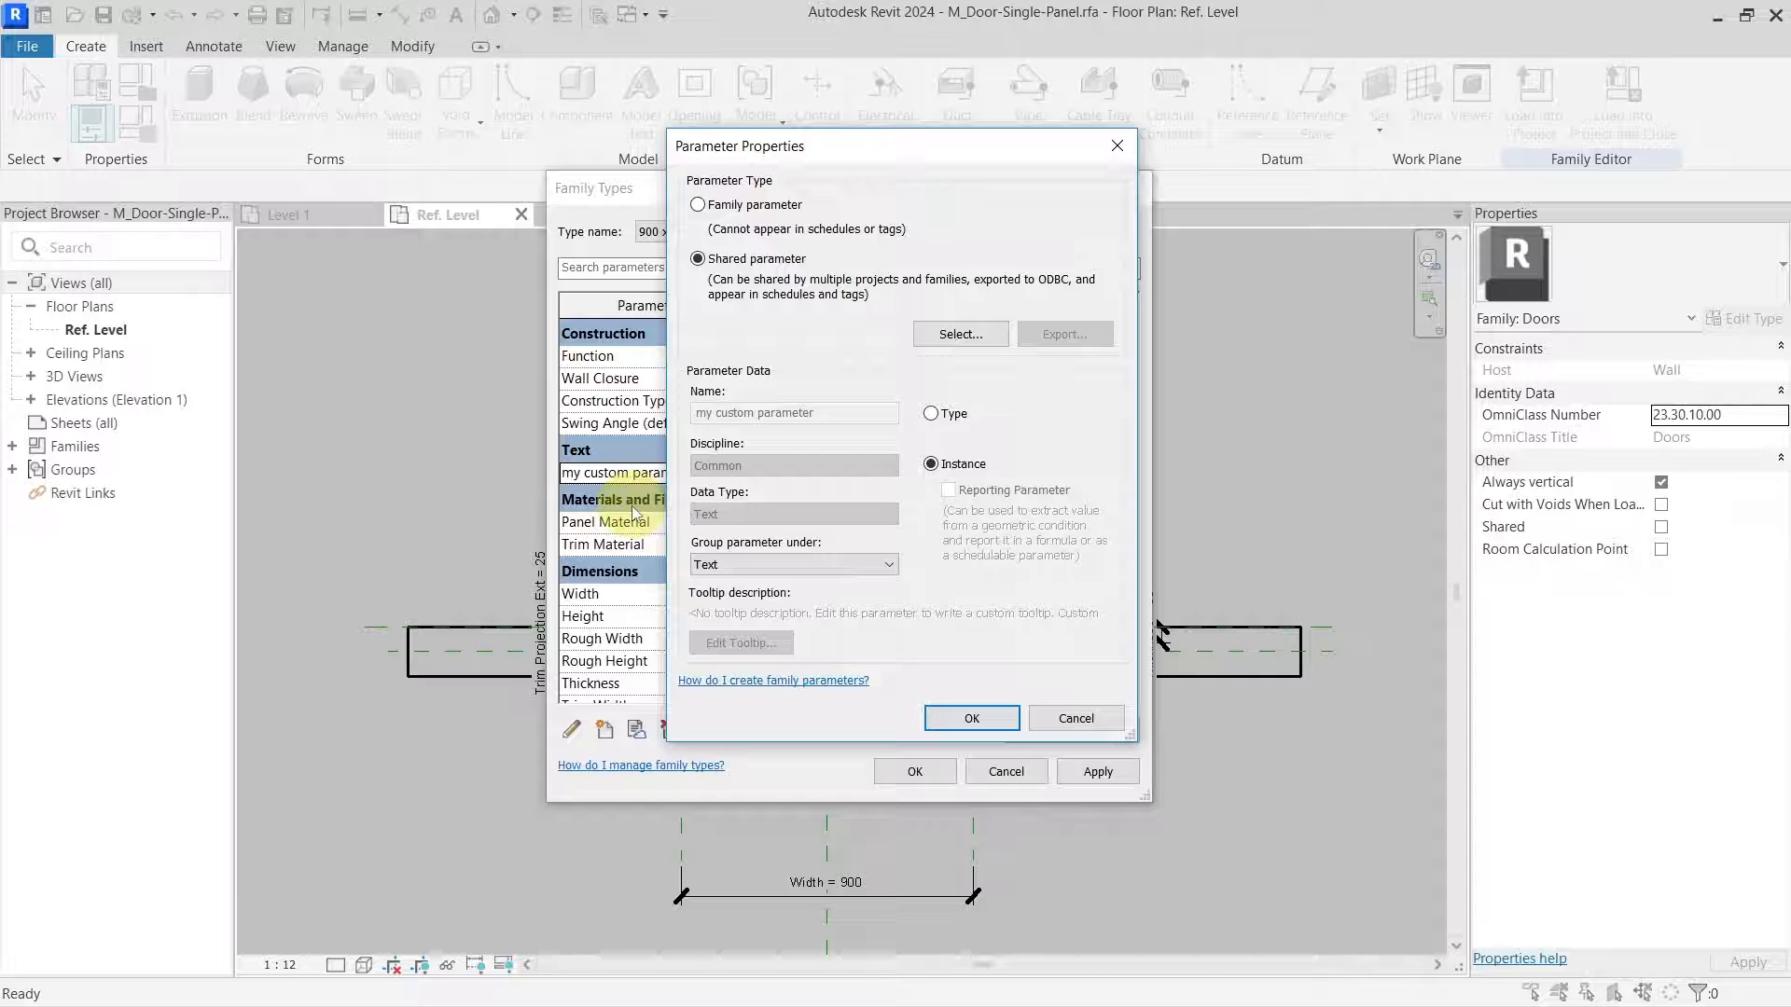
pyautogui.press('Return')
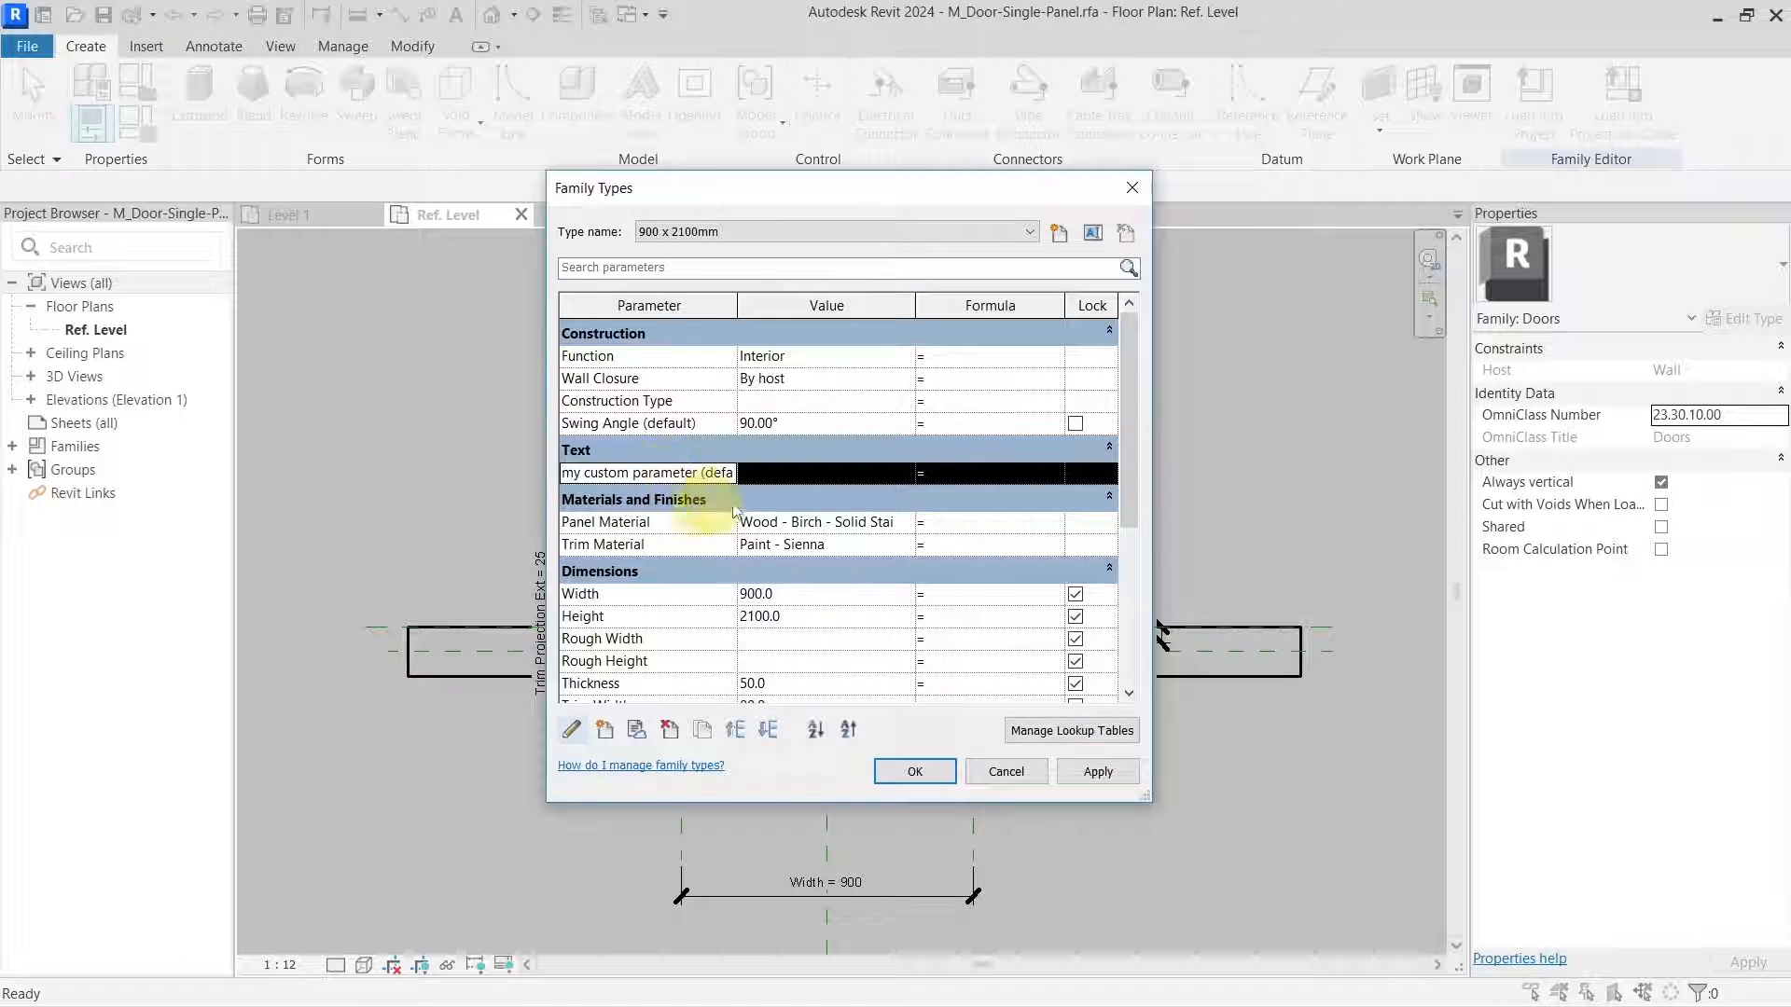
pyautogui.moveTo(998, 200)
pyautogui.mouseDown()
pyautogui.moveTo(1044, 192)
pyautogui.moveTo(1011, 231)
pyautogui.mouseUp()
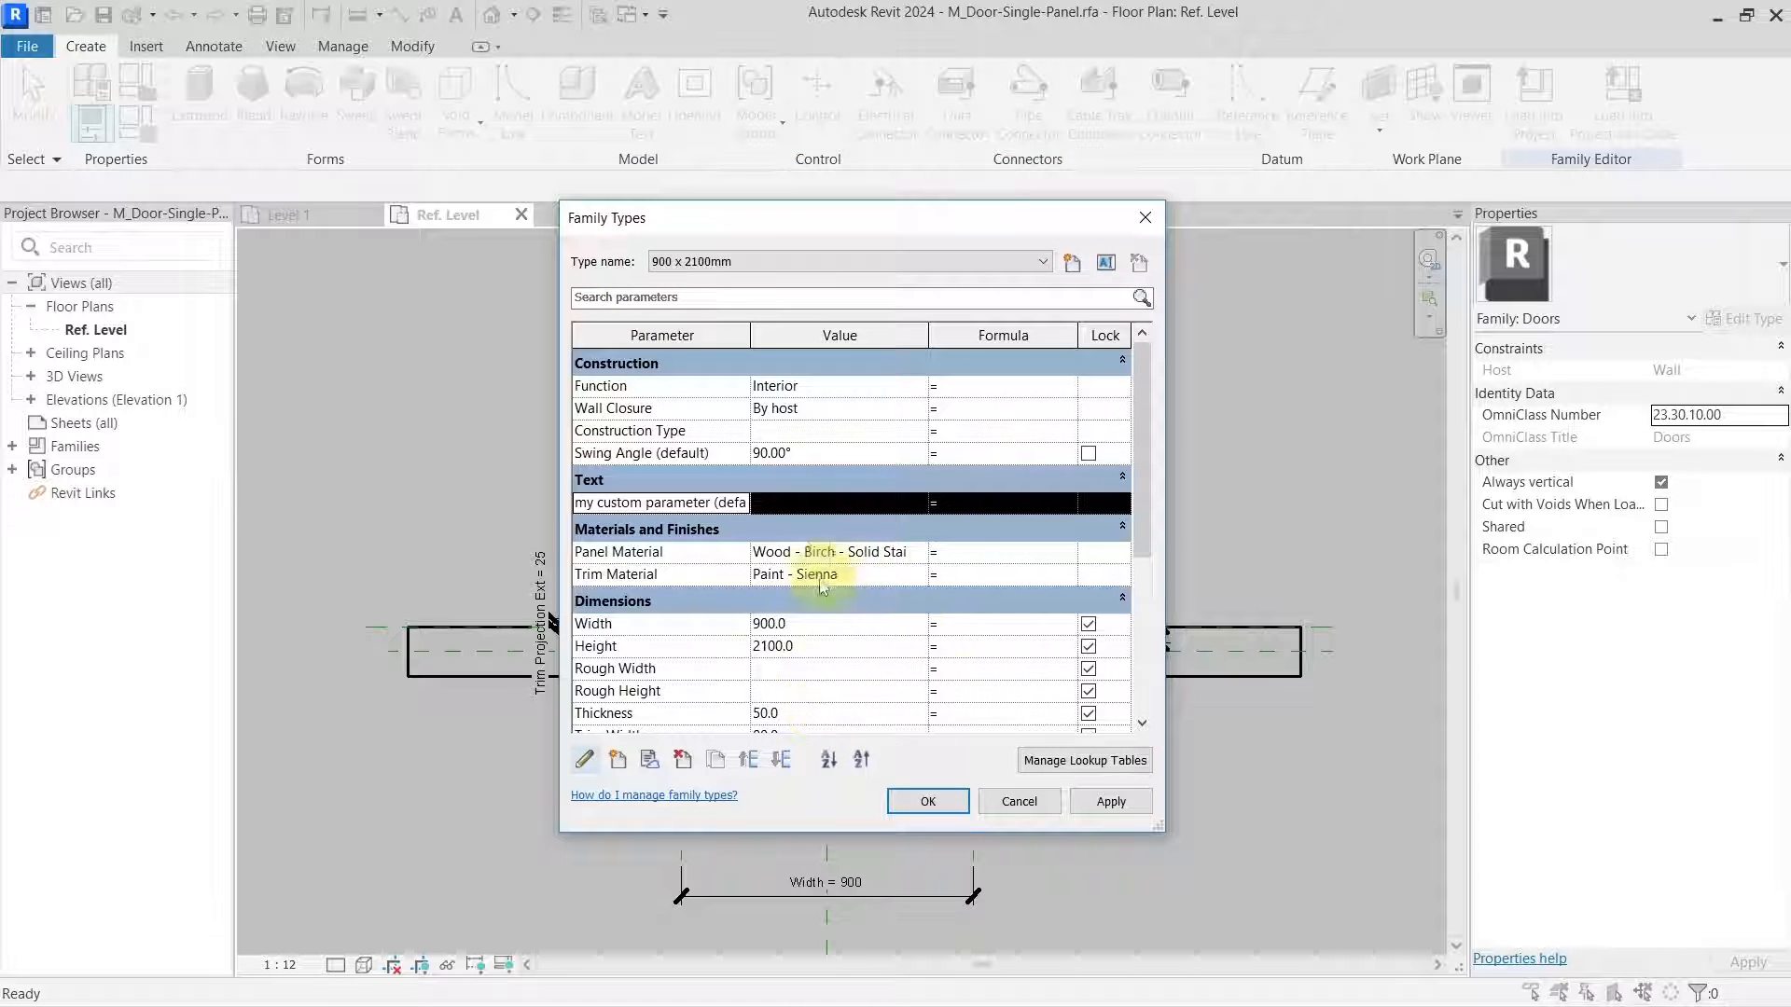
pyautogui.click(1039, 802)
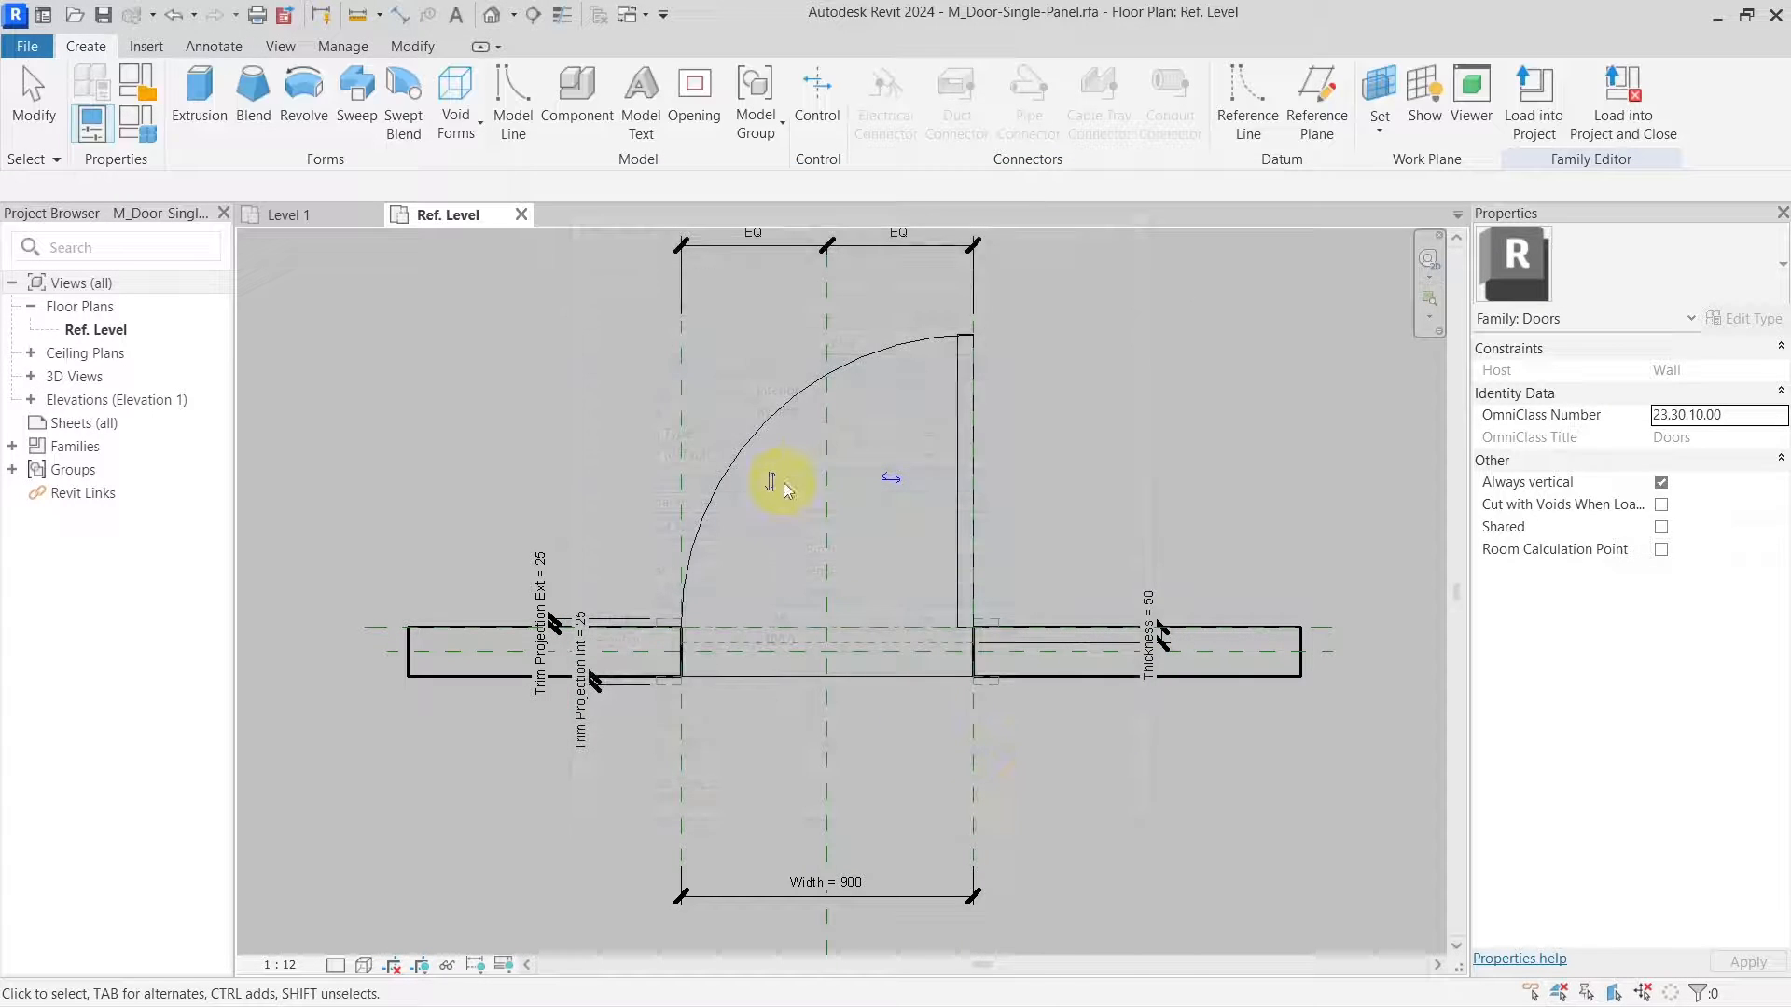
# In the project's Level 1 view, examine the project parameter "my custom parameter_2", its group-variation setting and its checked categories only
pyautogui.click(311, 220)
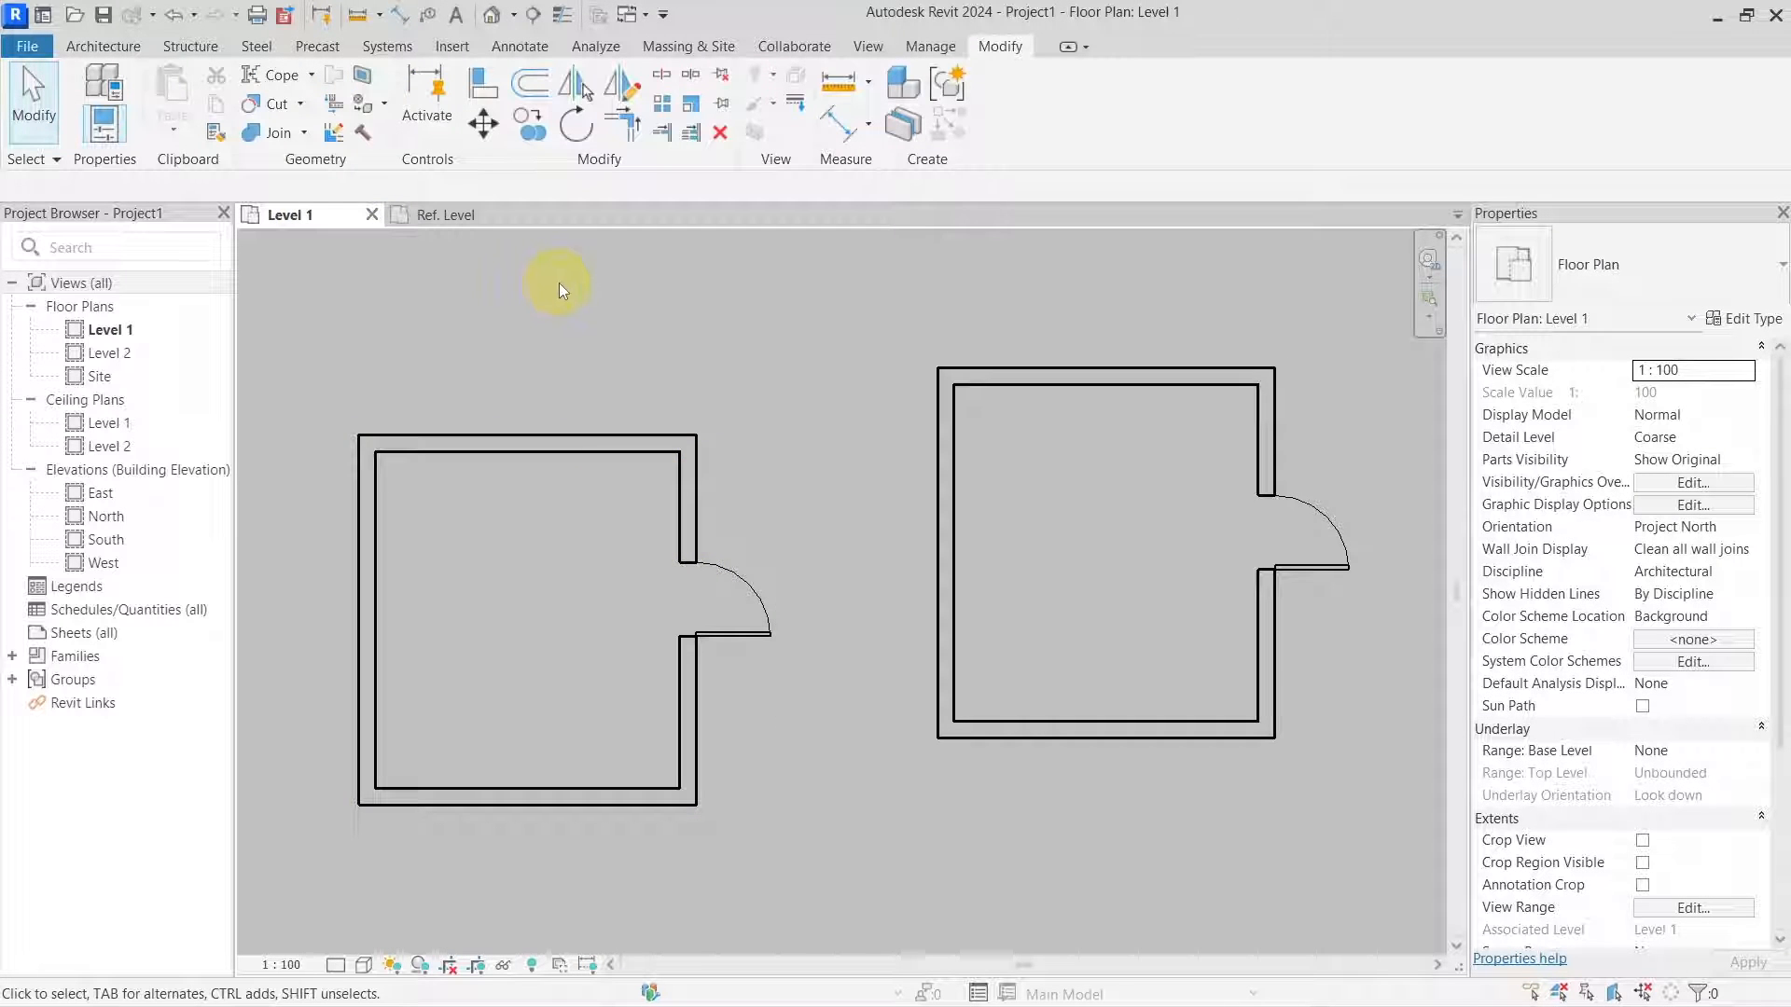
pyautogui.click(925, 49)
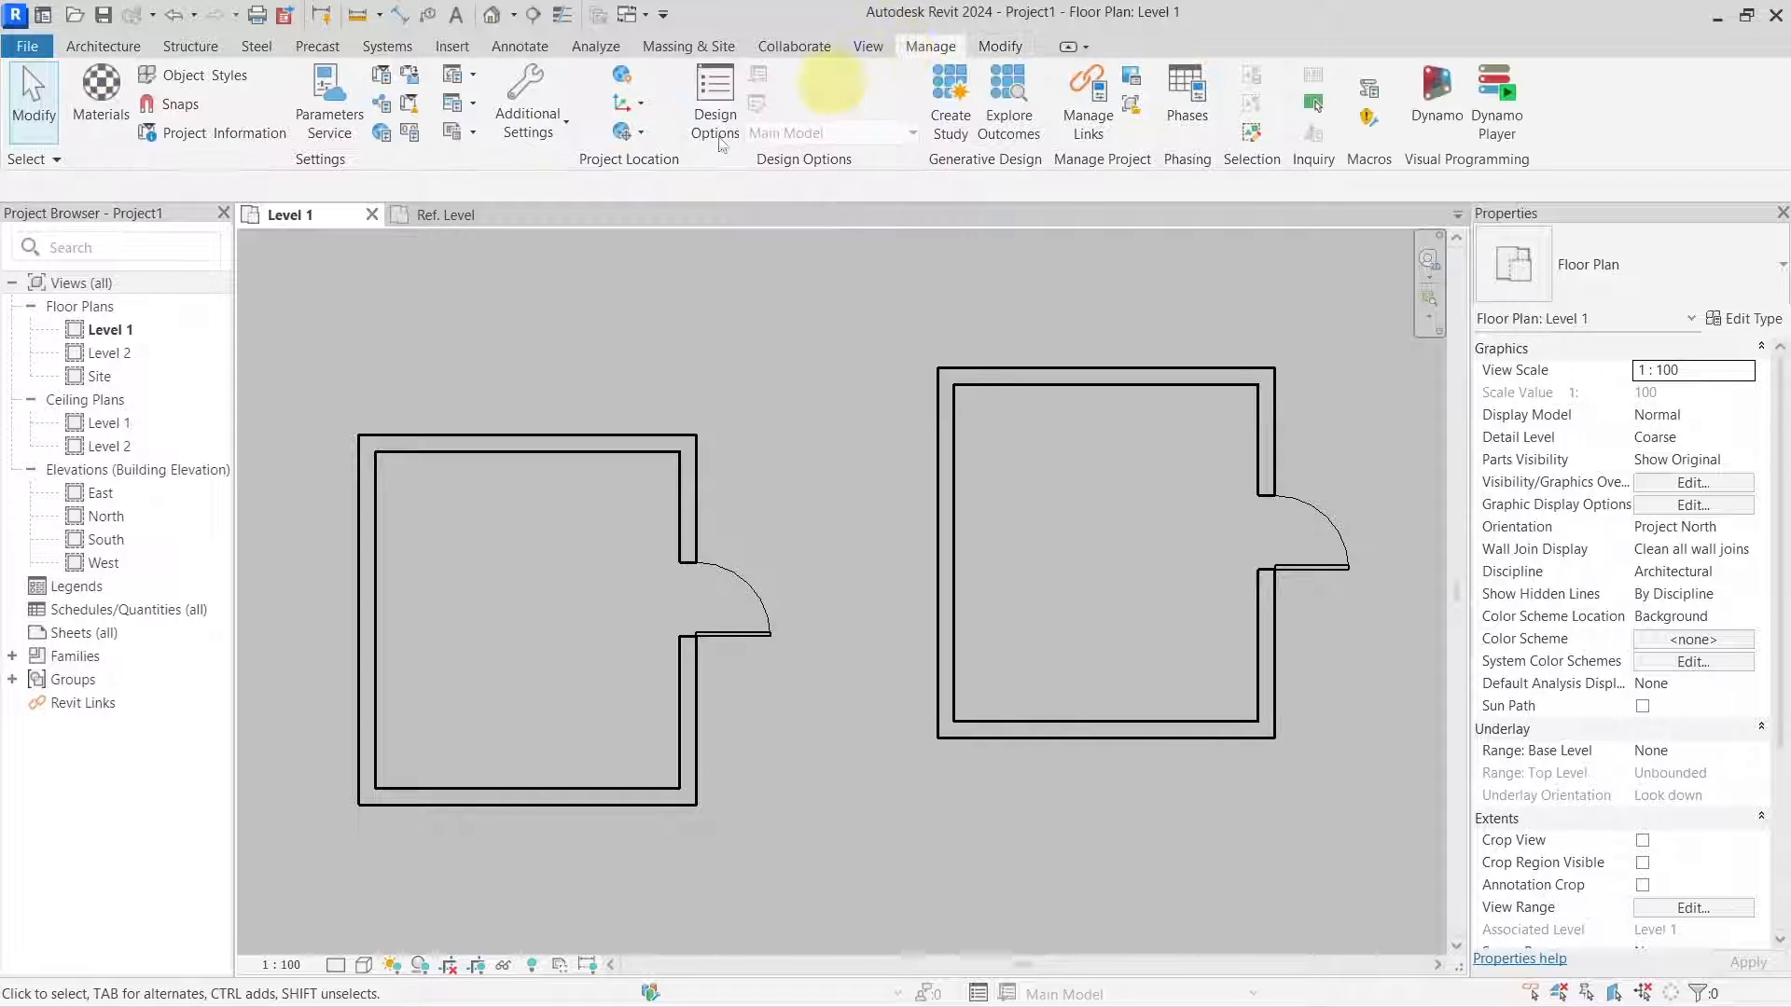
pyautogui.click(384, 80)
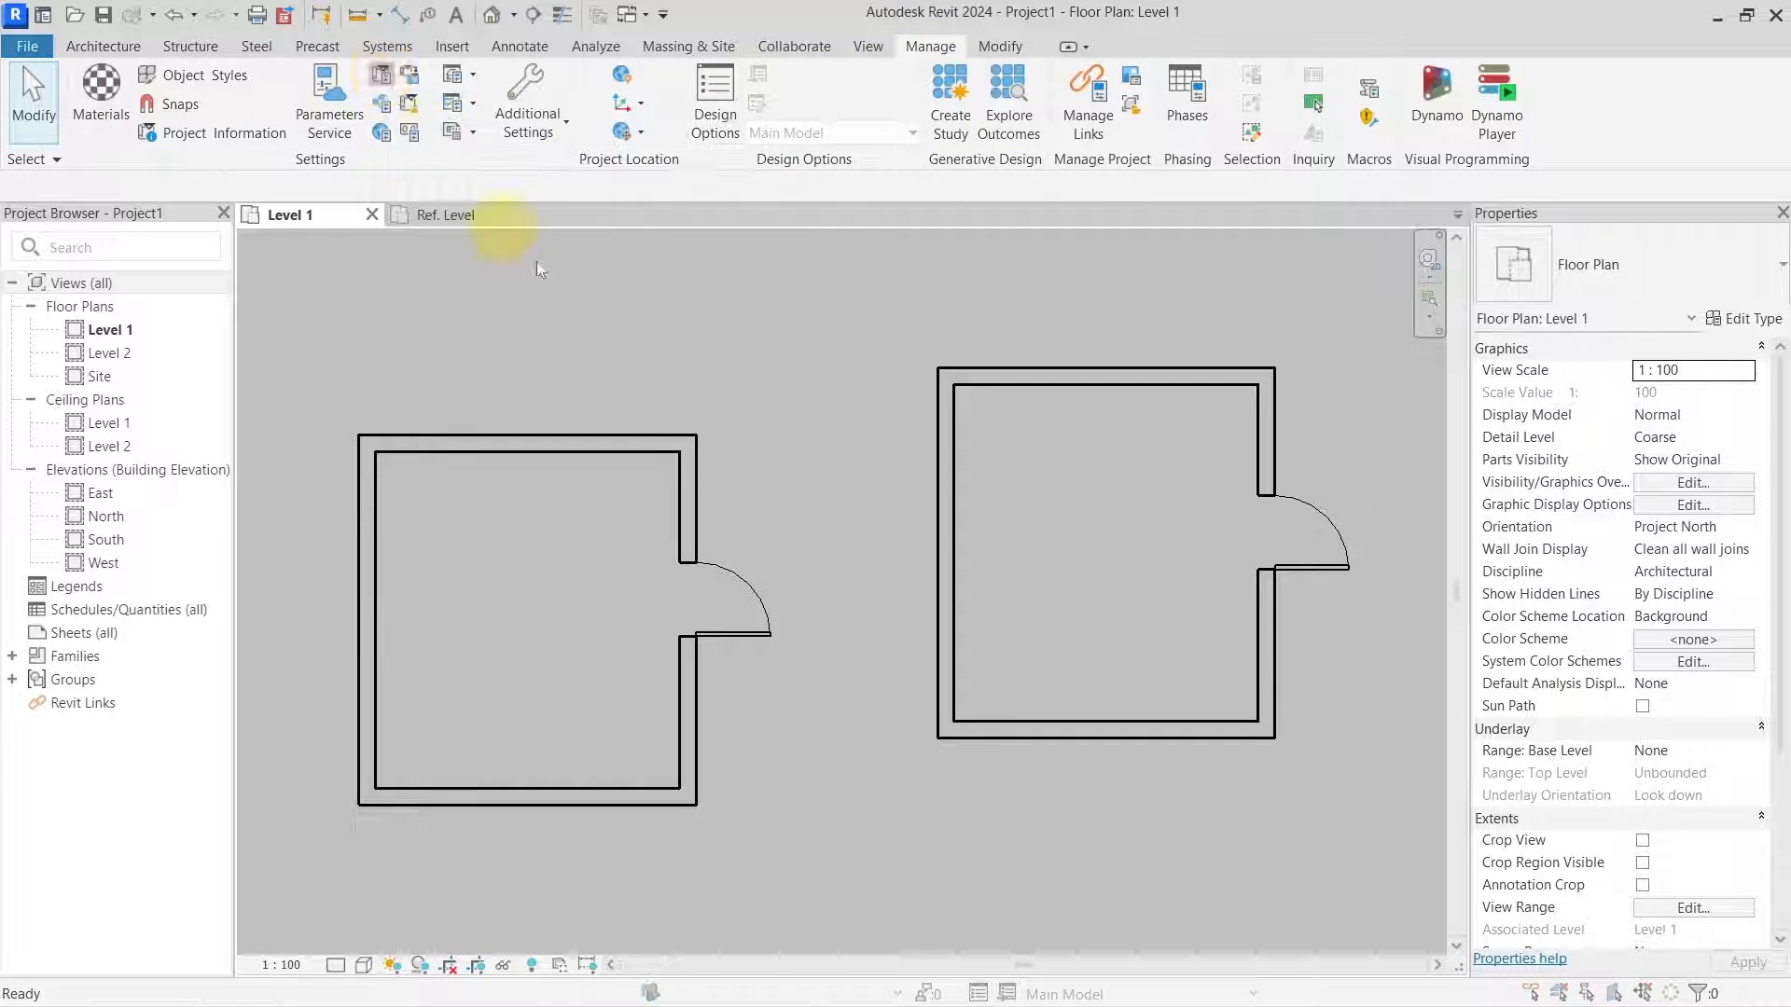
pyautogui.moveTo(1111, 408)
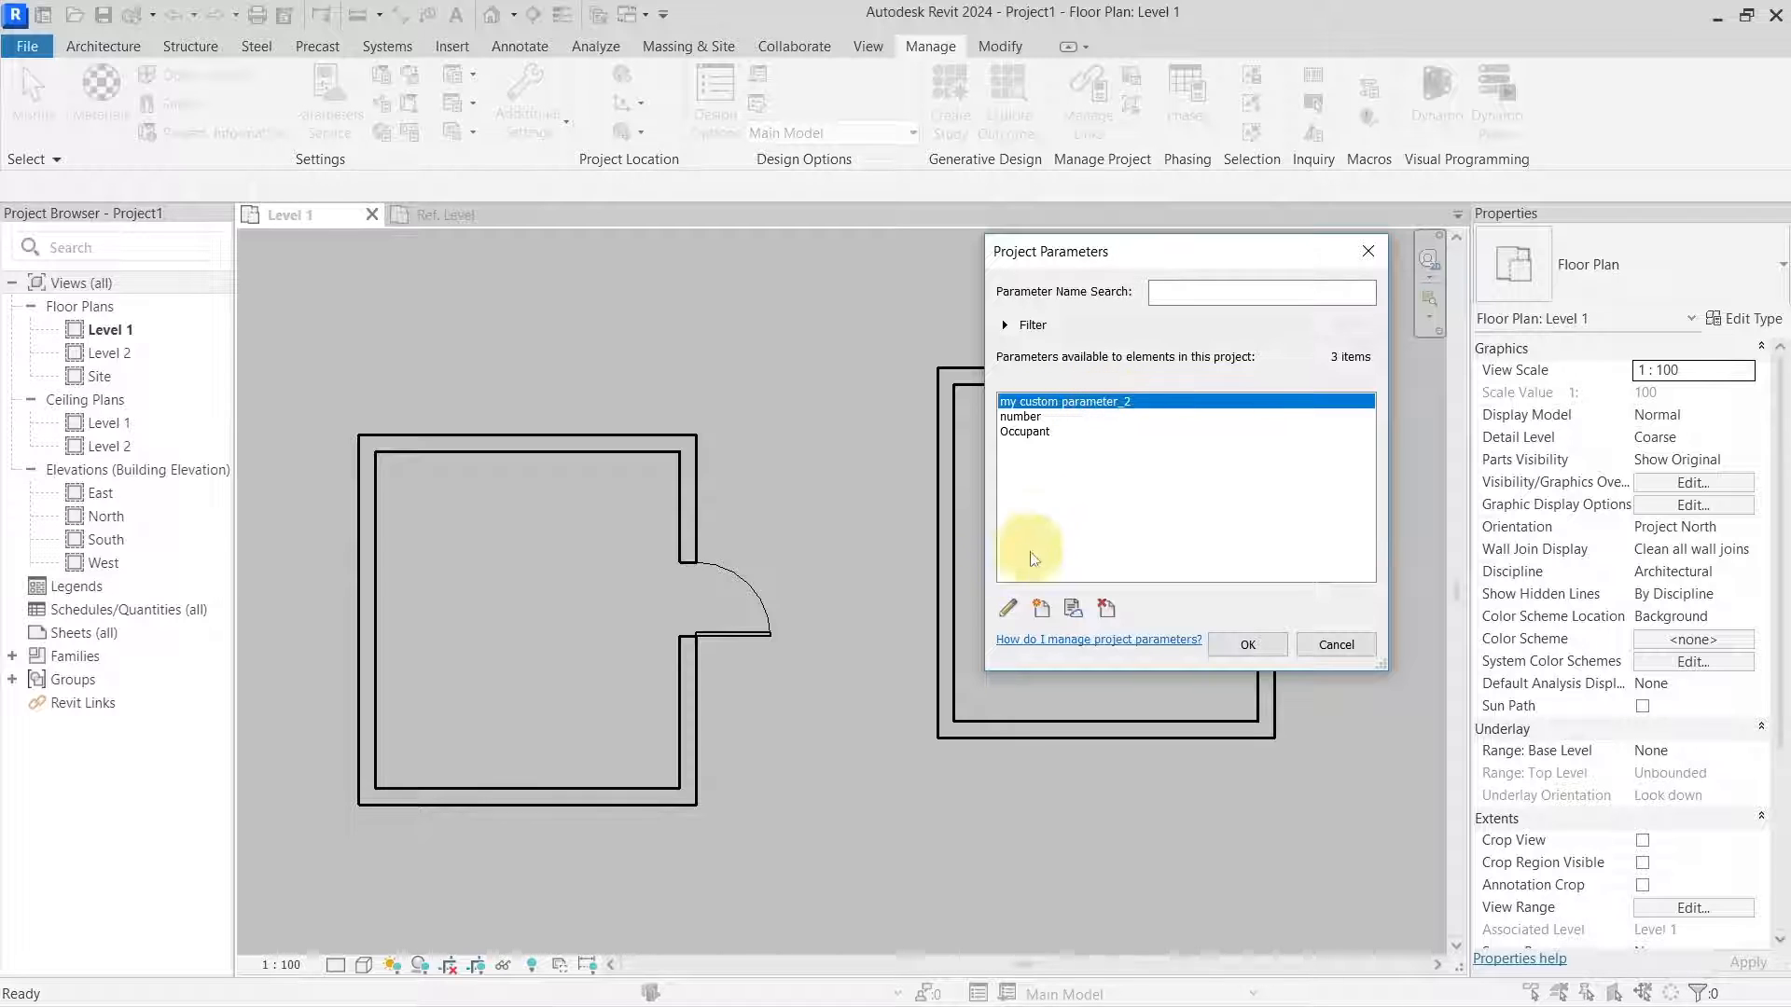
pyautogui.click(1010, 607)
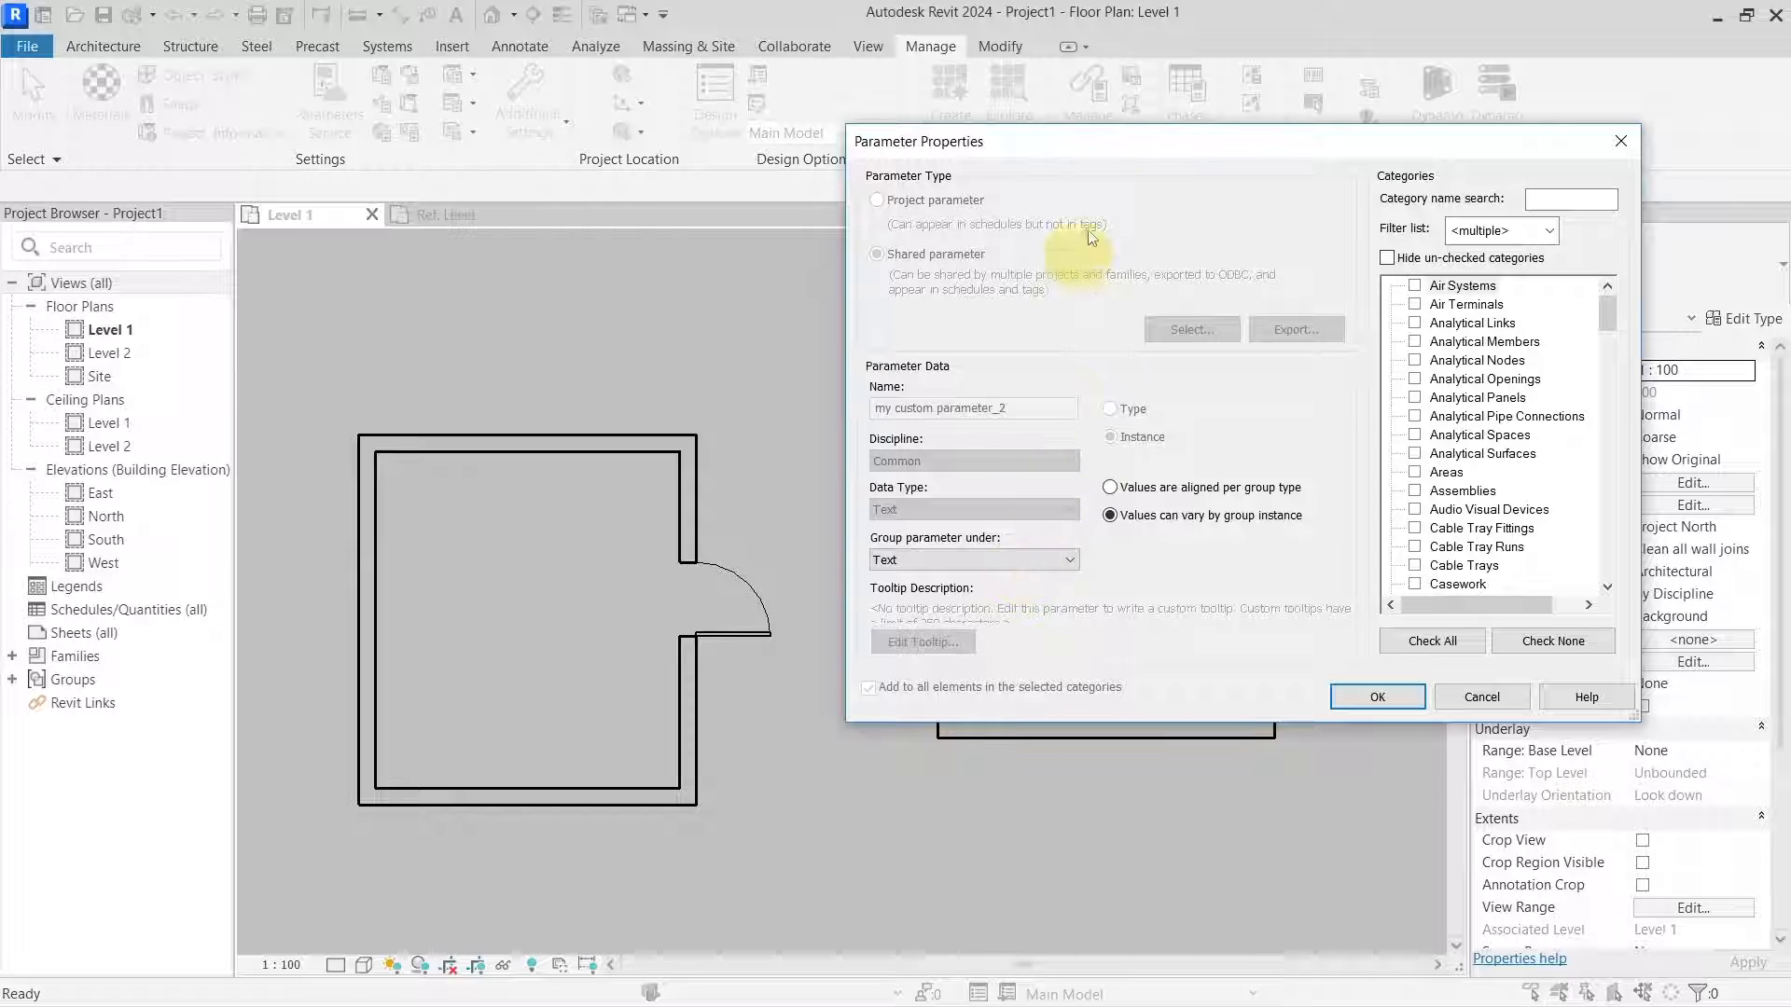
pyautogui.moveTo(1105, 155); pyautogui.dragTo(822, 196)
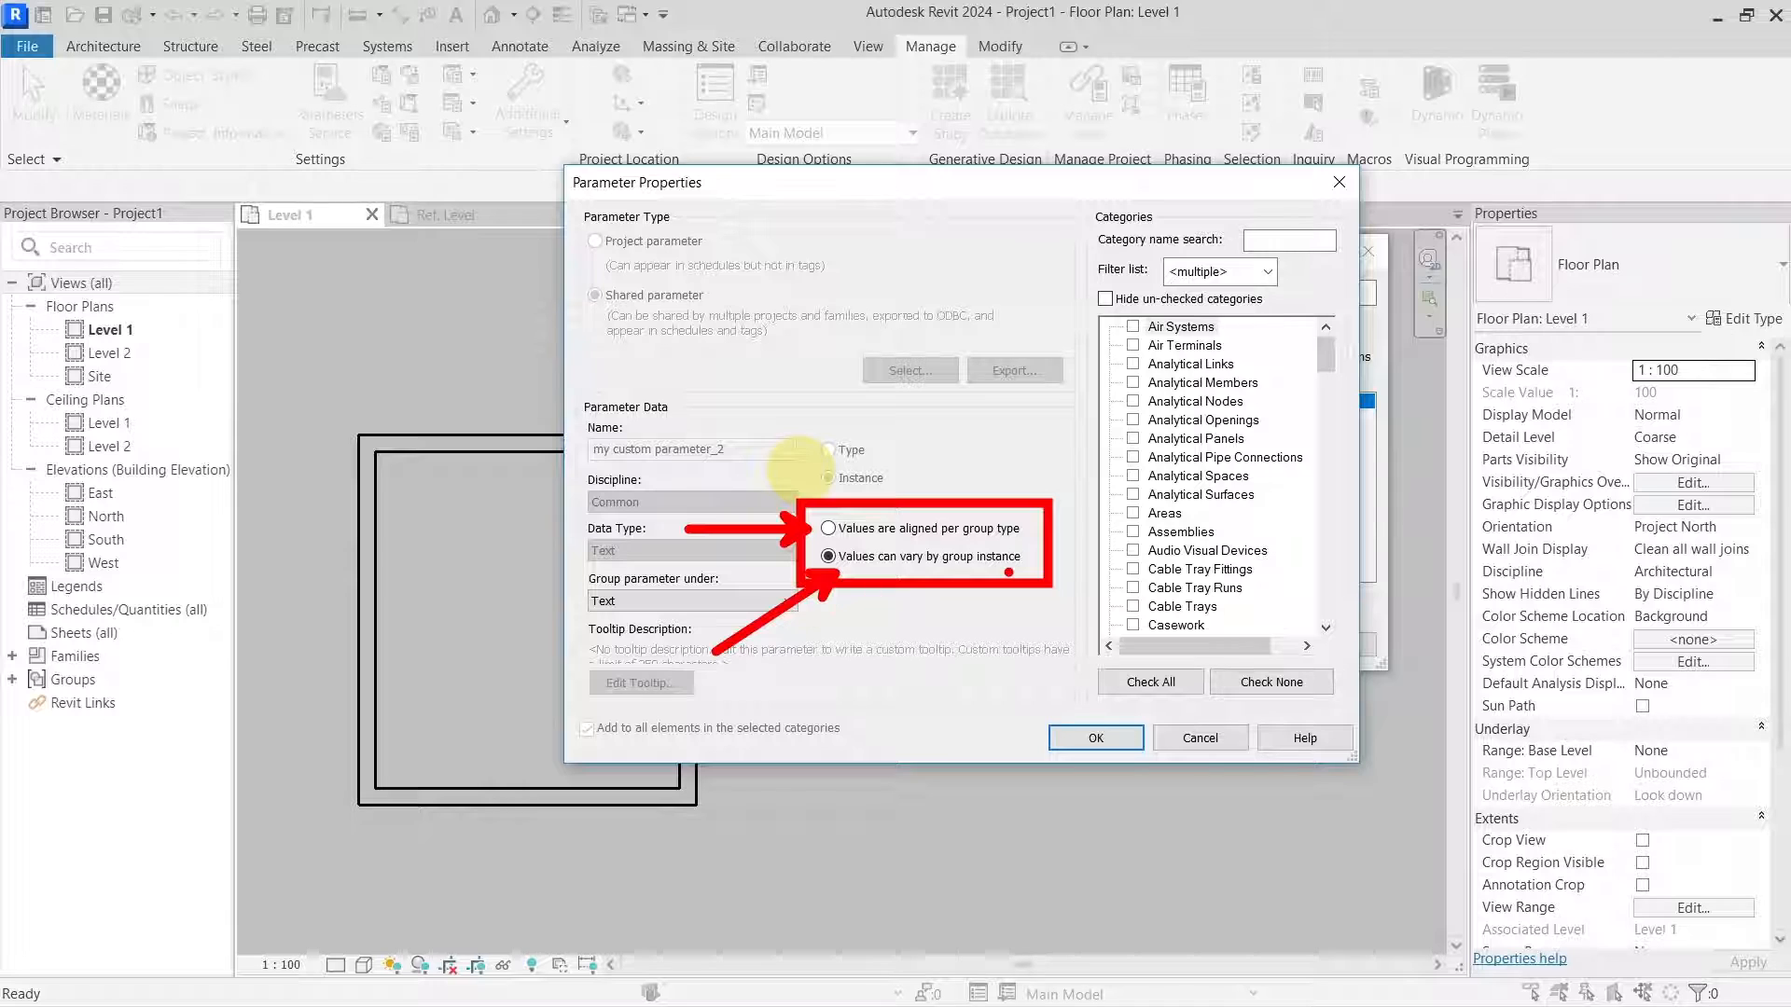
pyautogui.click(1105, 298)
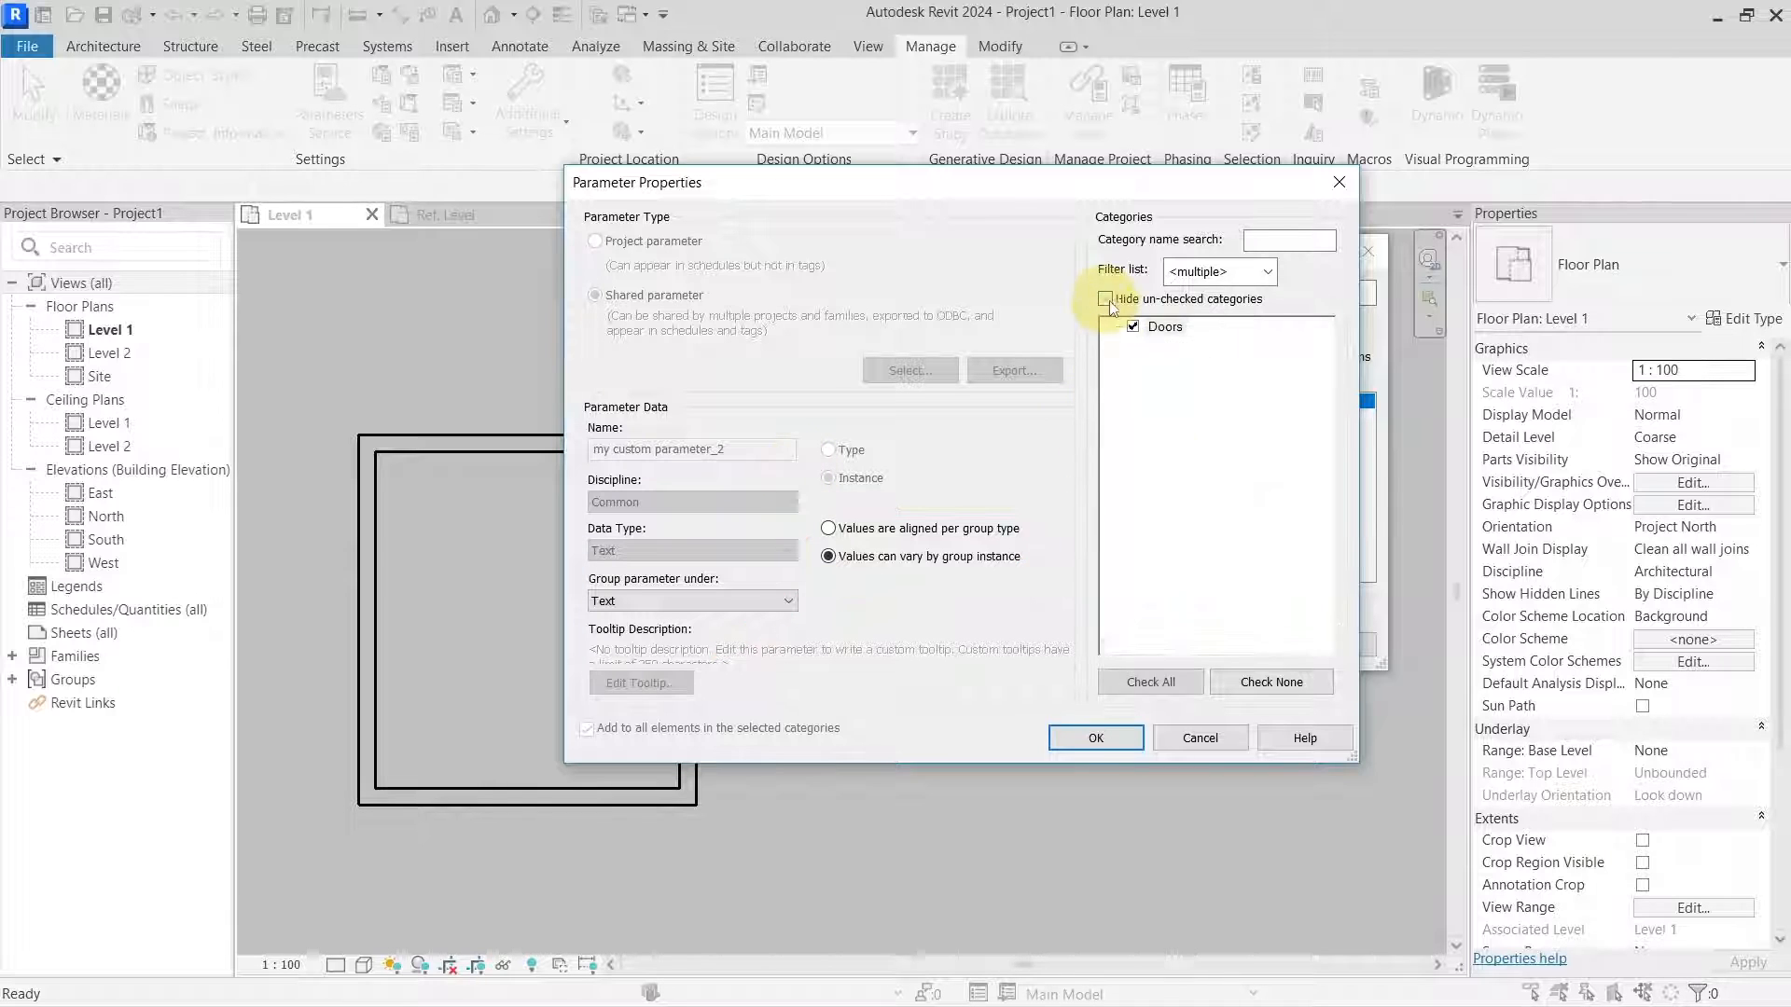
pyautogui.click(1097, 737)
pyautogui.click(1249, 643)
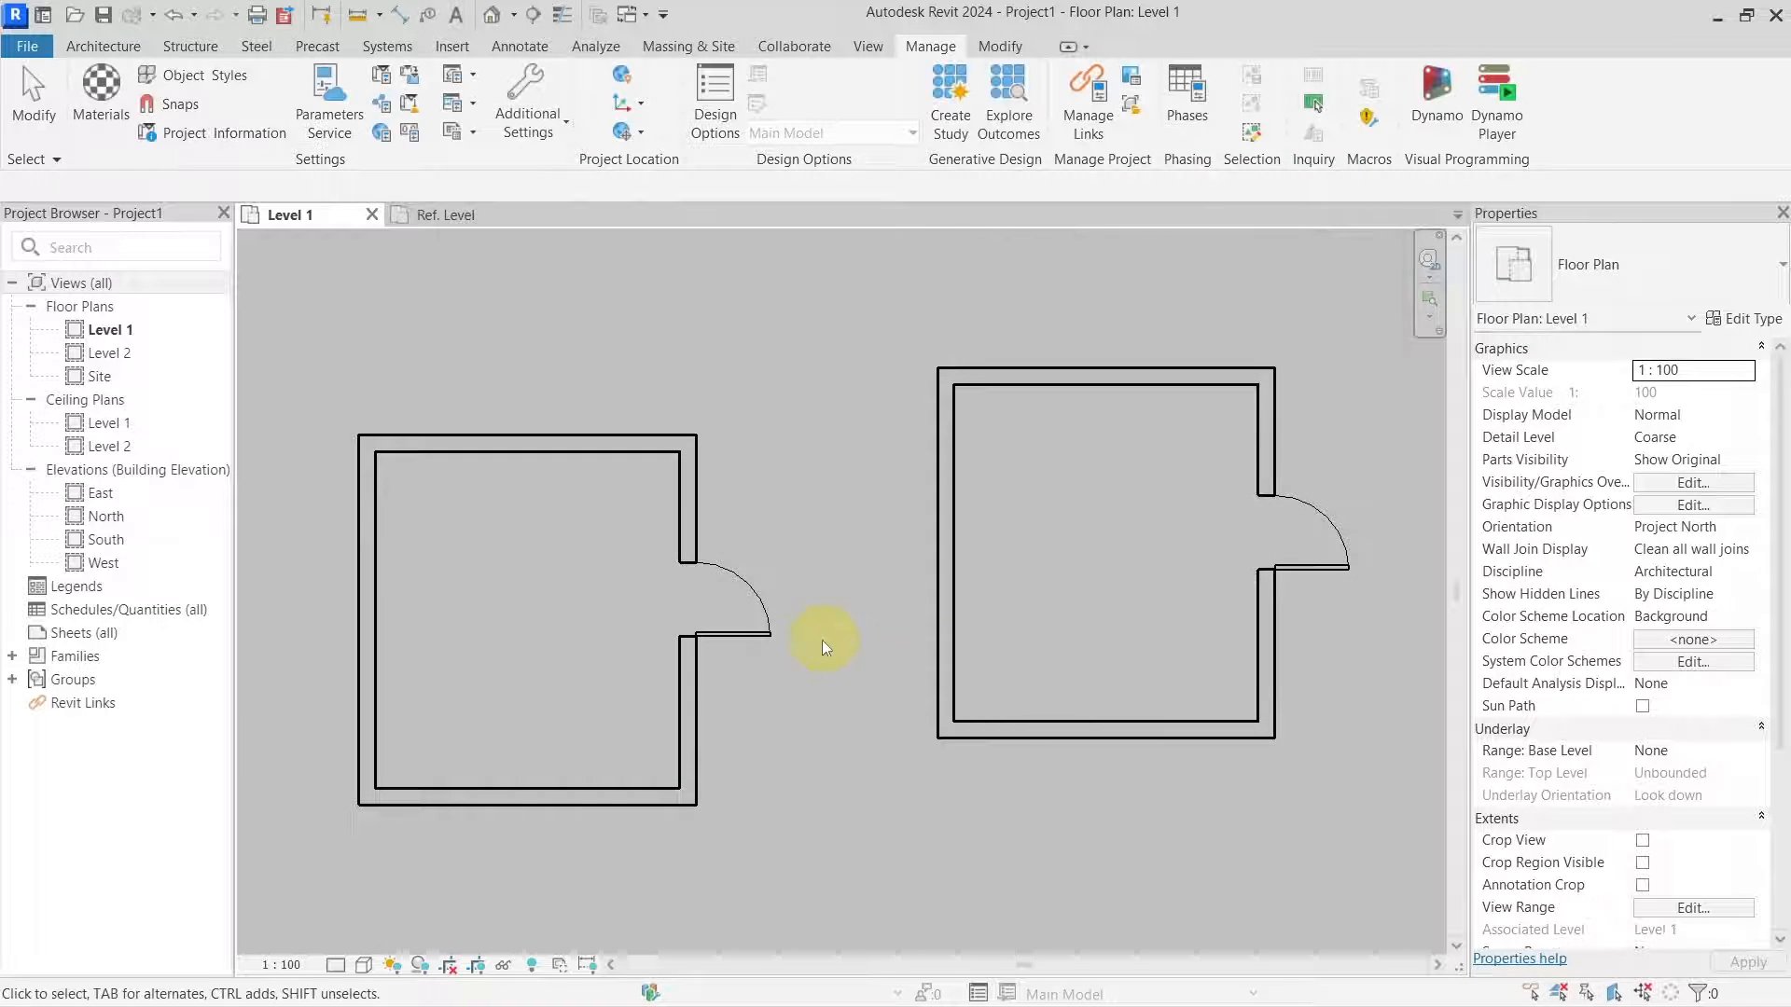
# Set "my custom parameter_2" to ddd on the door within the left room group without editing the group
pyautogui.click(763, 632)
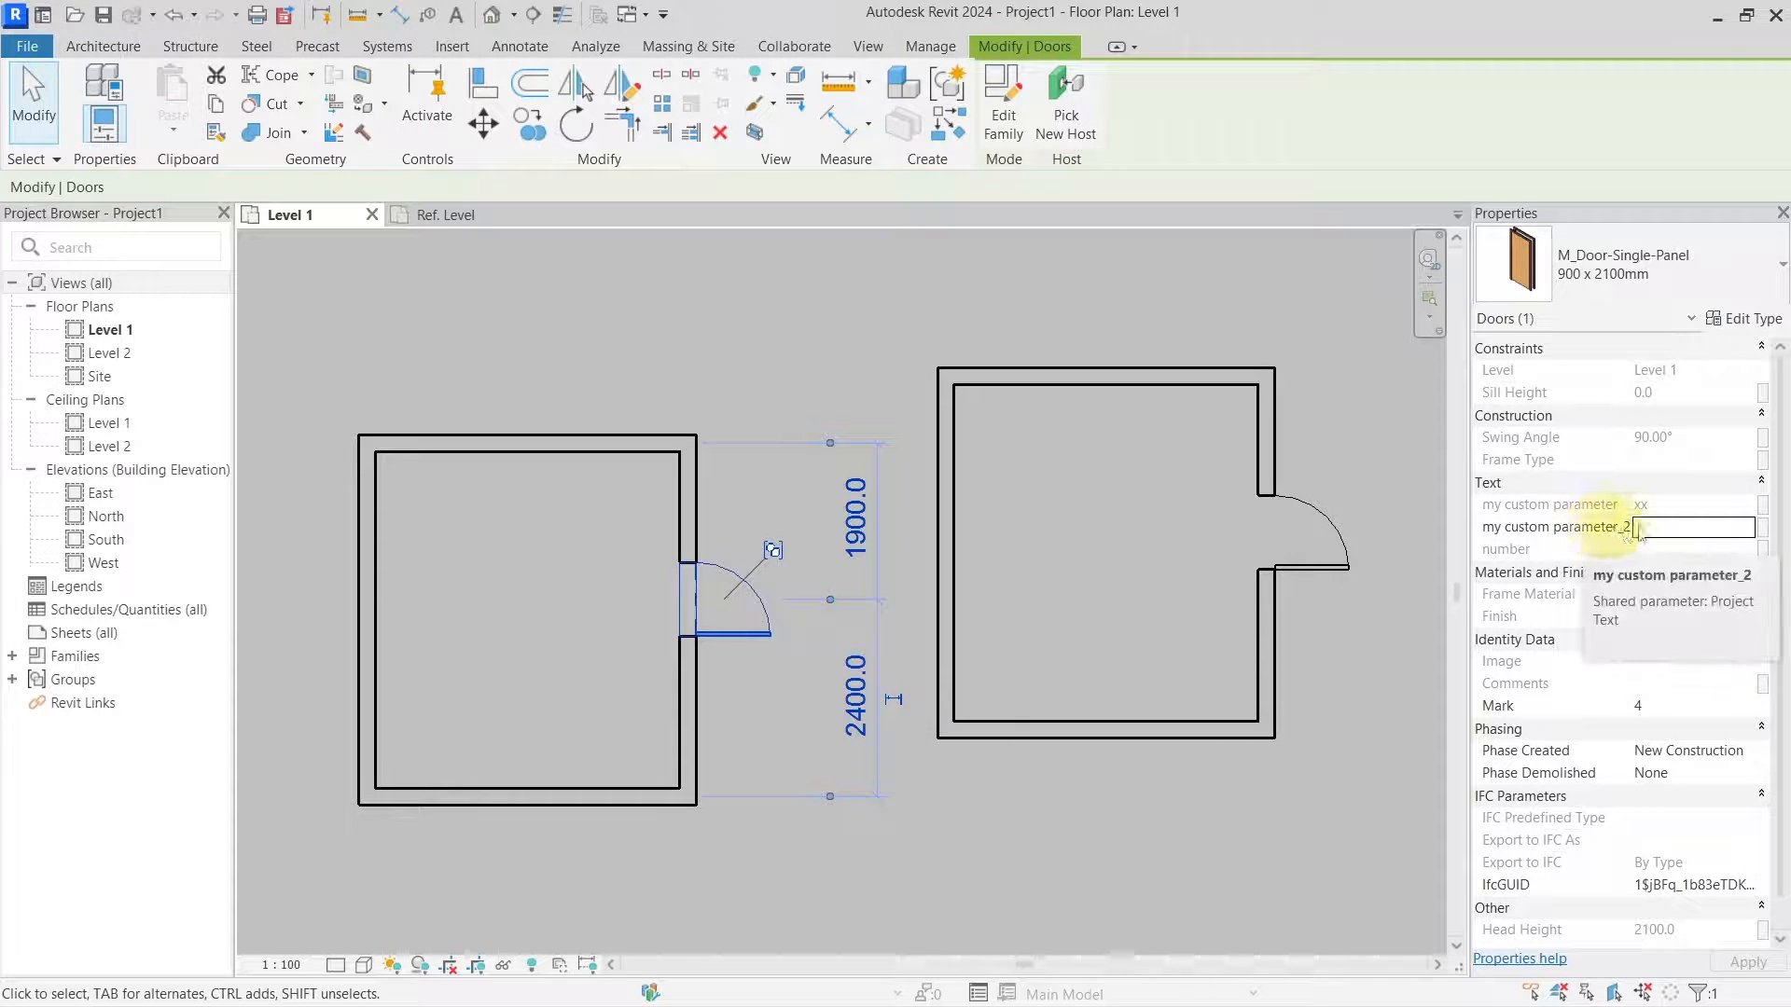
pyautogui.click(1669, 529)
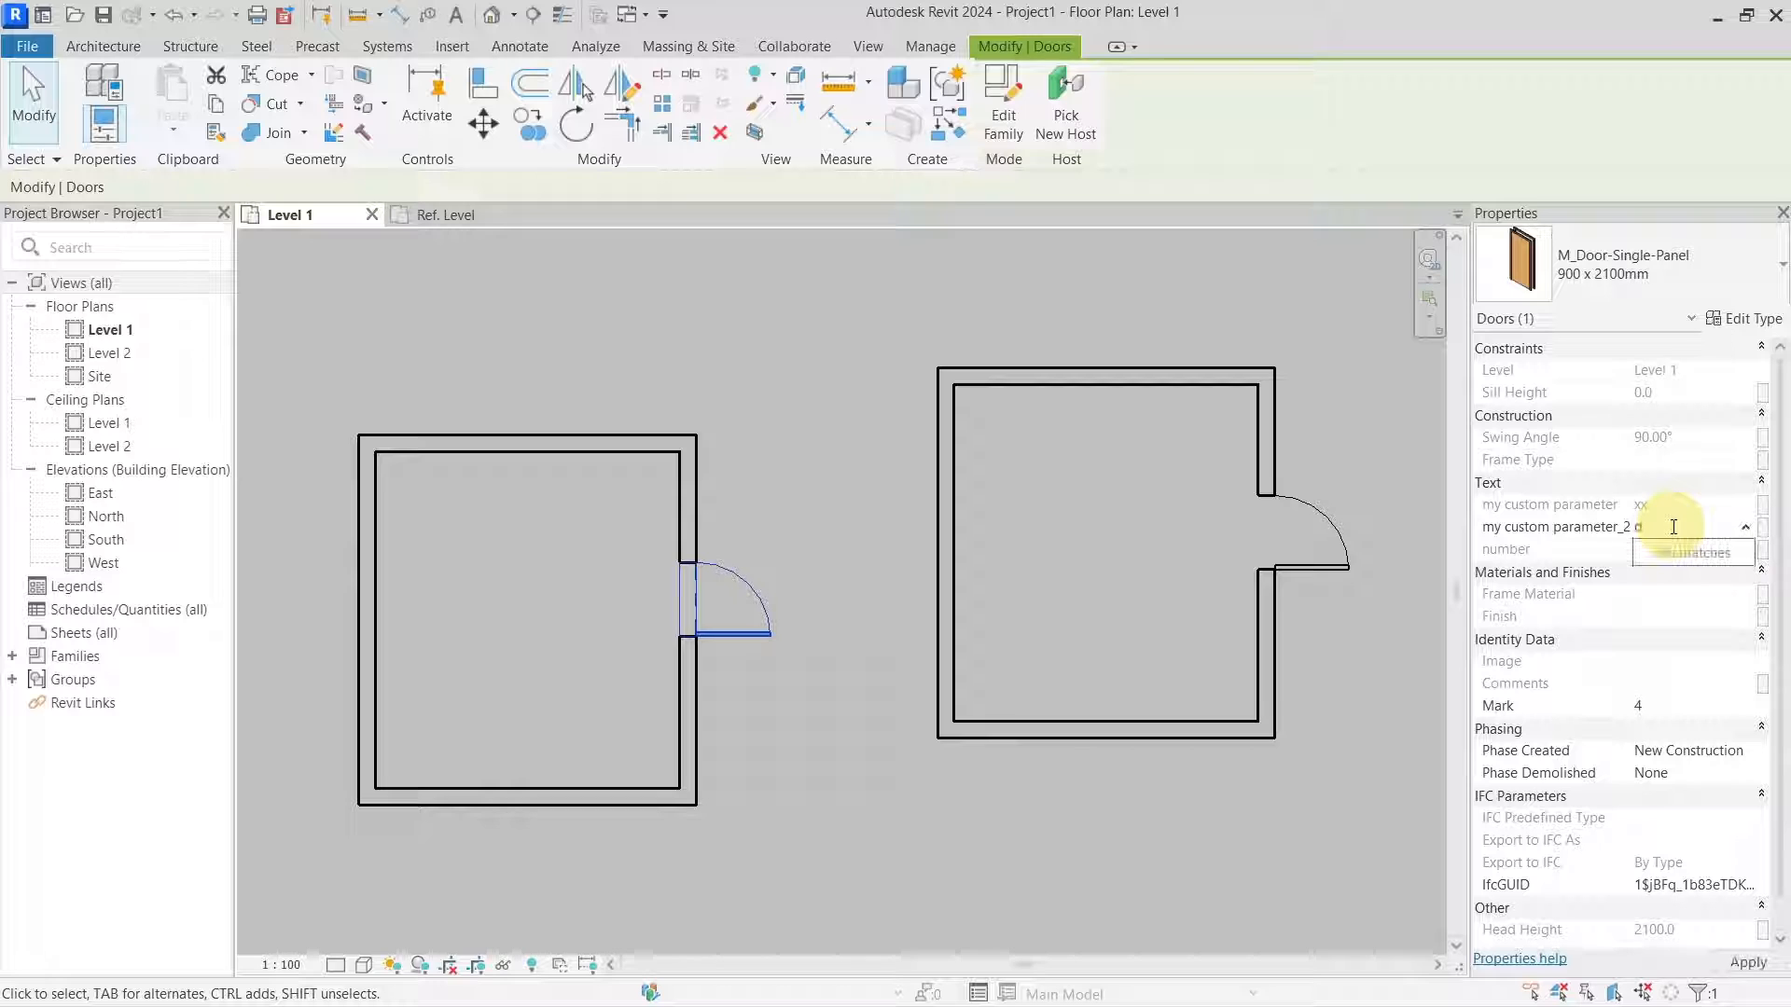
pyautogui.write('ddd')
pyautogui.press('Return')
# Compare the "my custom parameter_2" values of the doors in the left and right room groups
pyautogui.click(1349, 547)
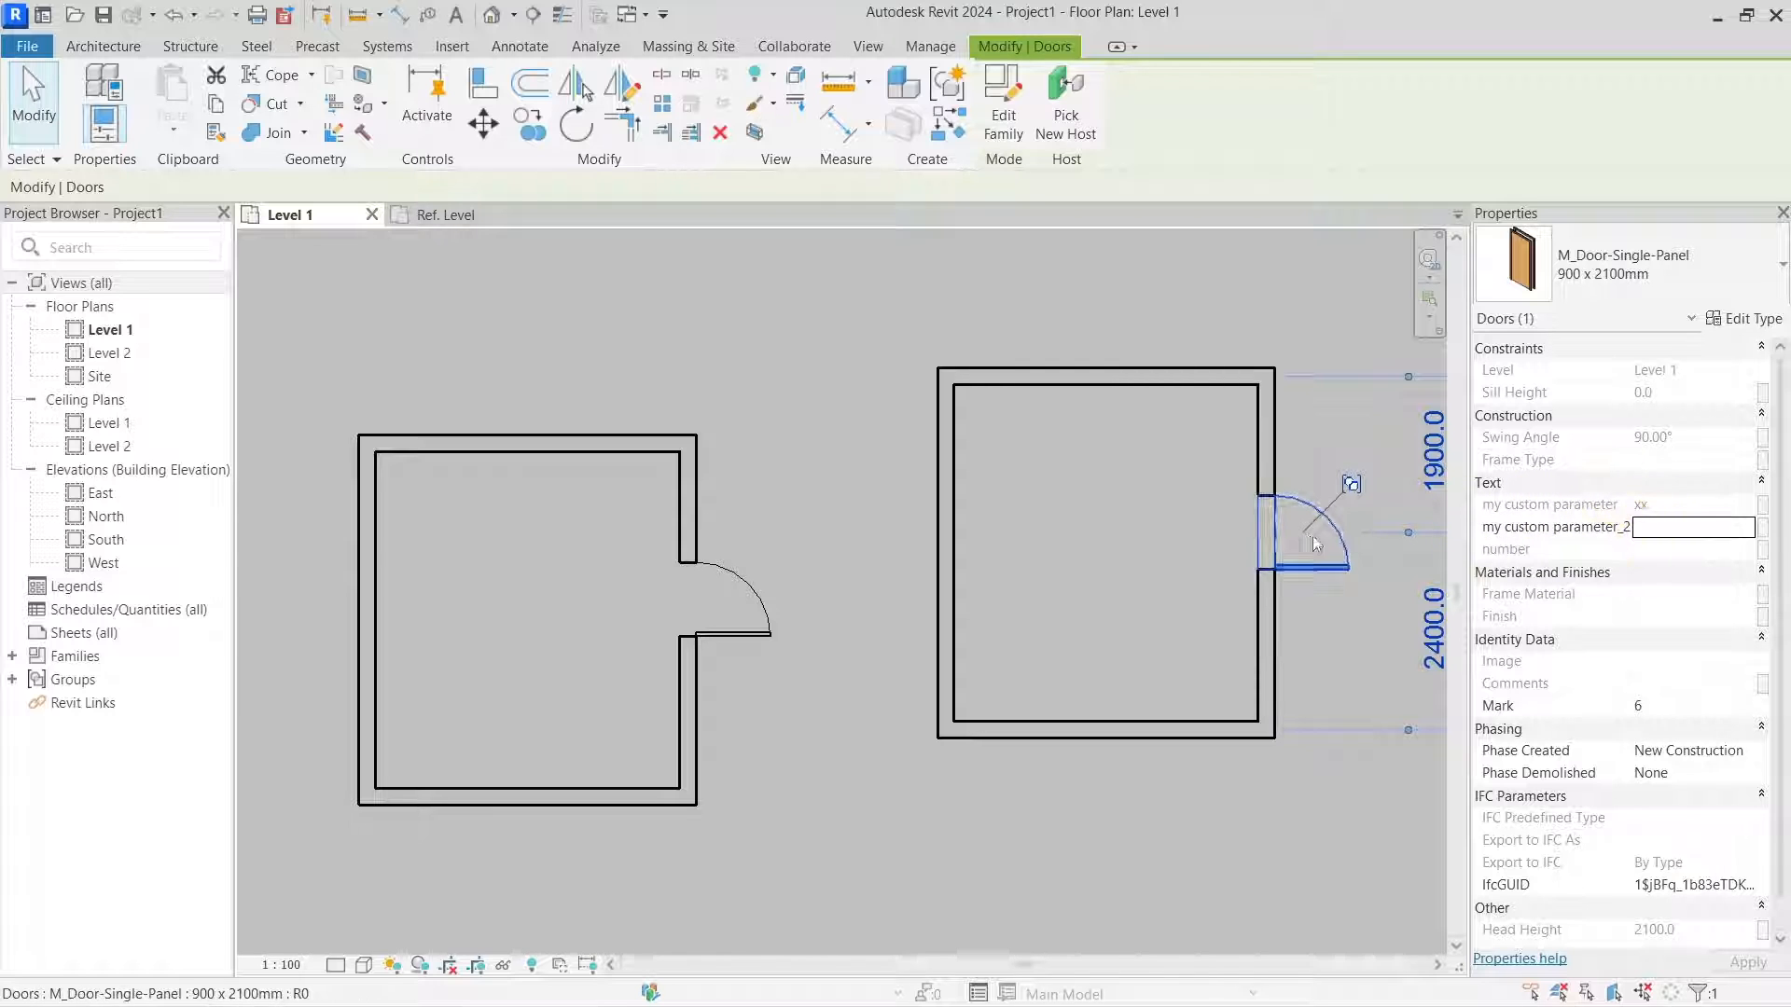
pyautogui.click(933, 482)
pyautogui.click(933, 481)
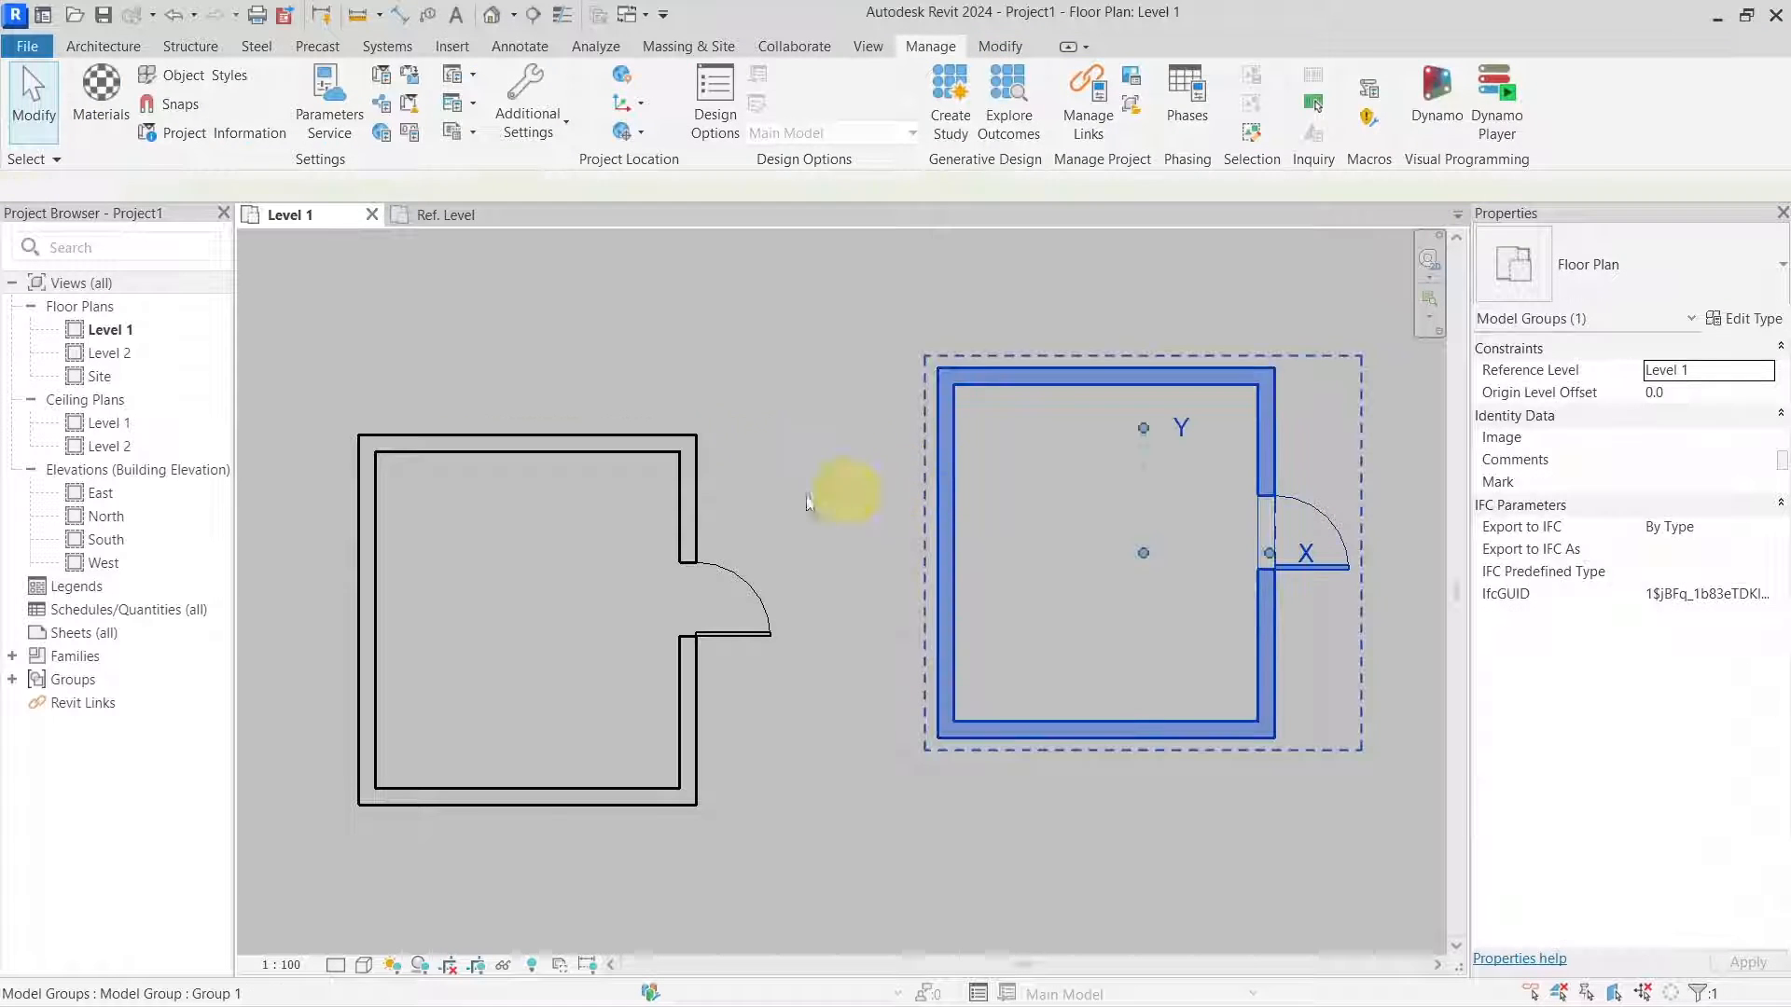
pyautogui.click(674, 500)
pyautogui.click(752, 596)
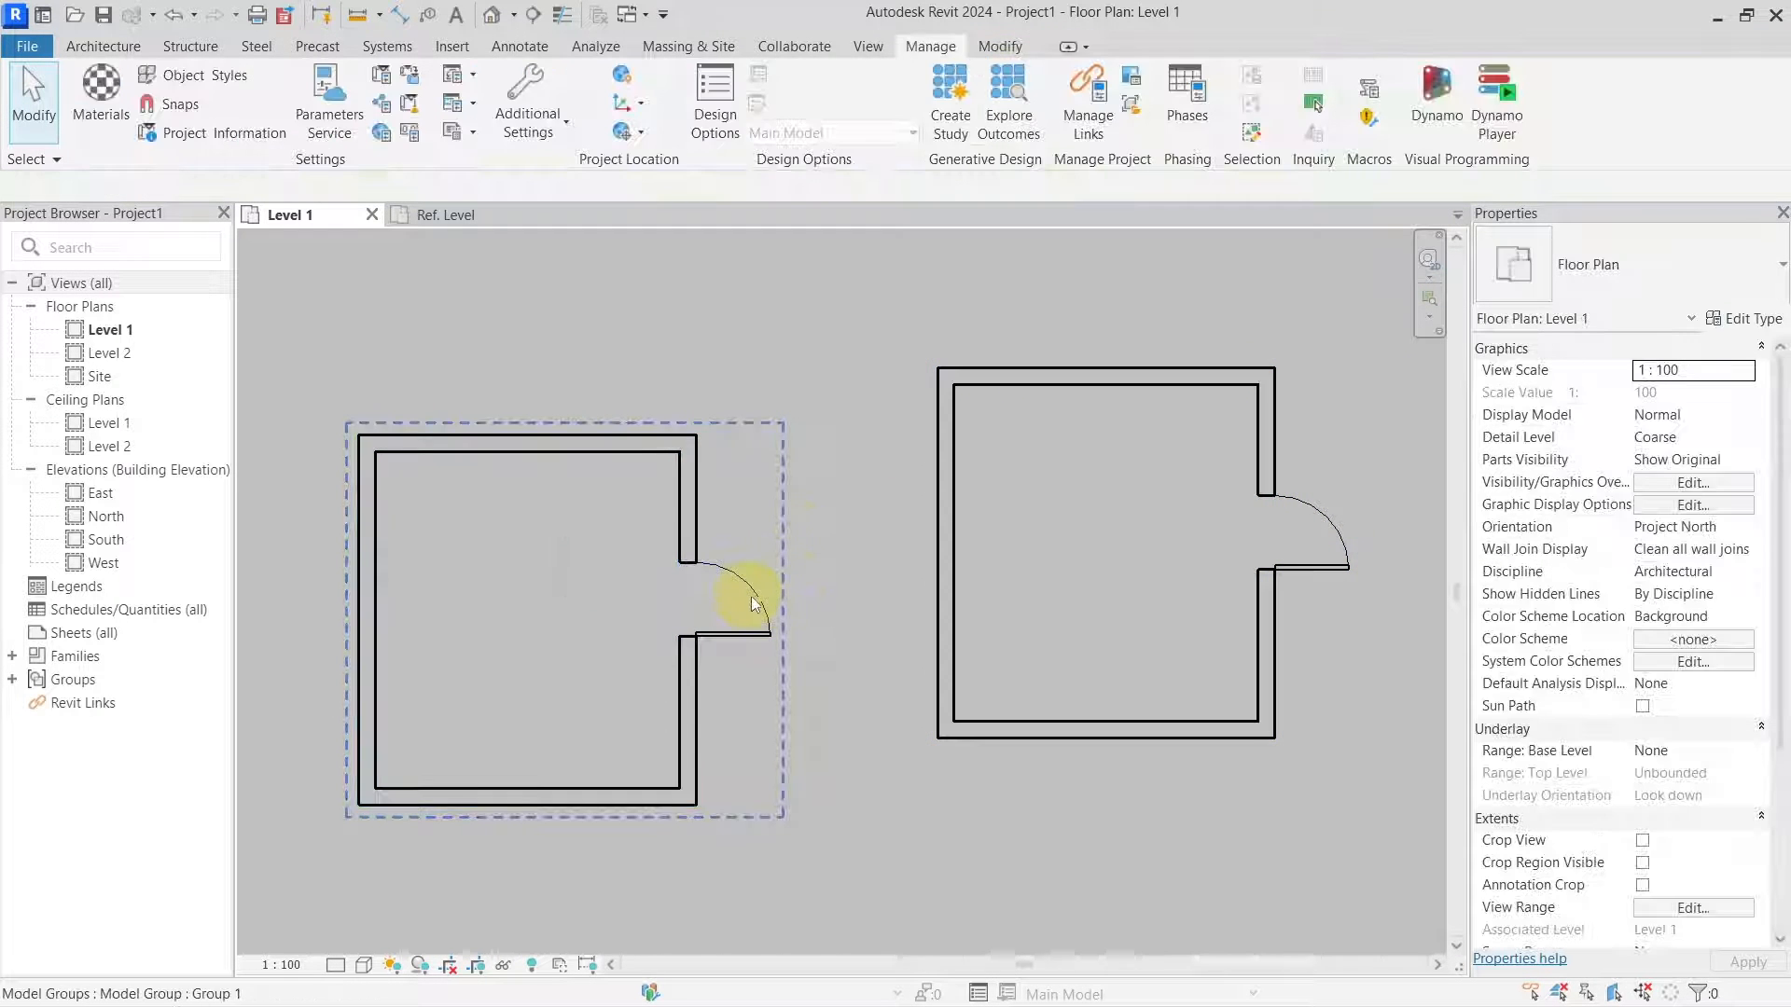
pyautogui.press('Tab')
pyautogui.click(754, 596)
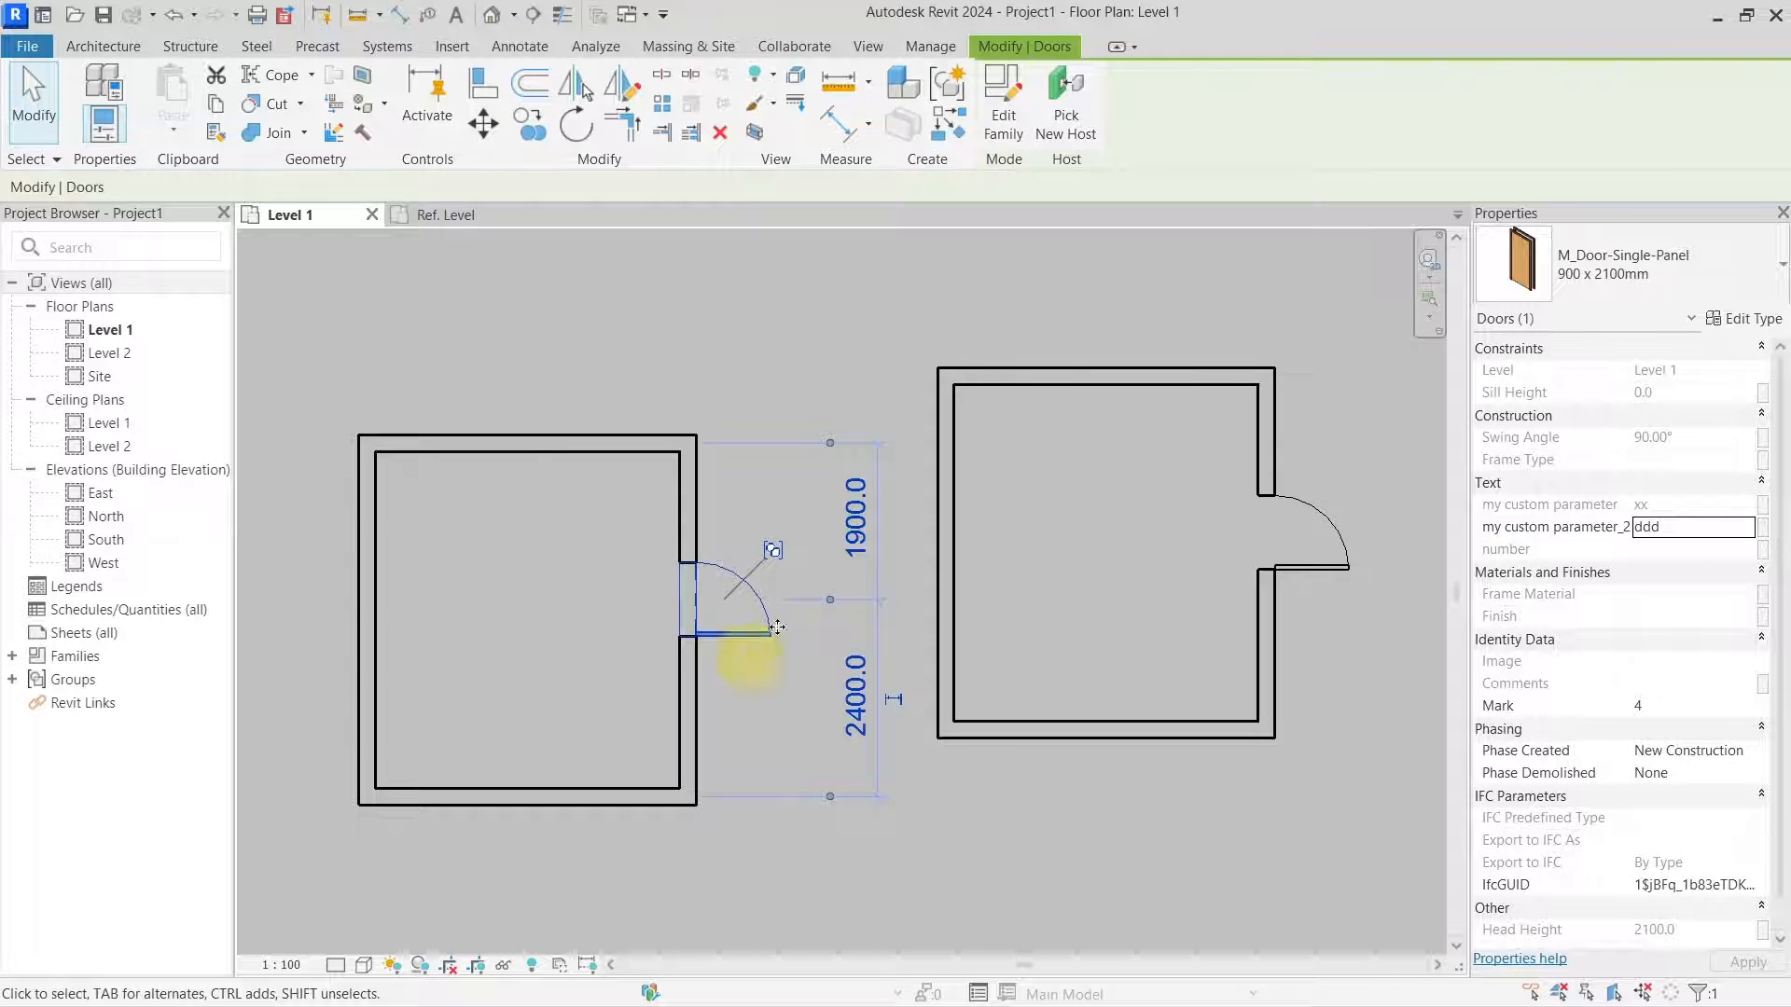
pyautogui.press('Tab')
pyautogui.click(1322, 558)
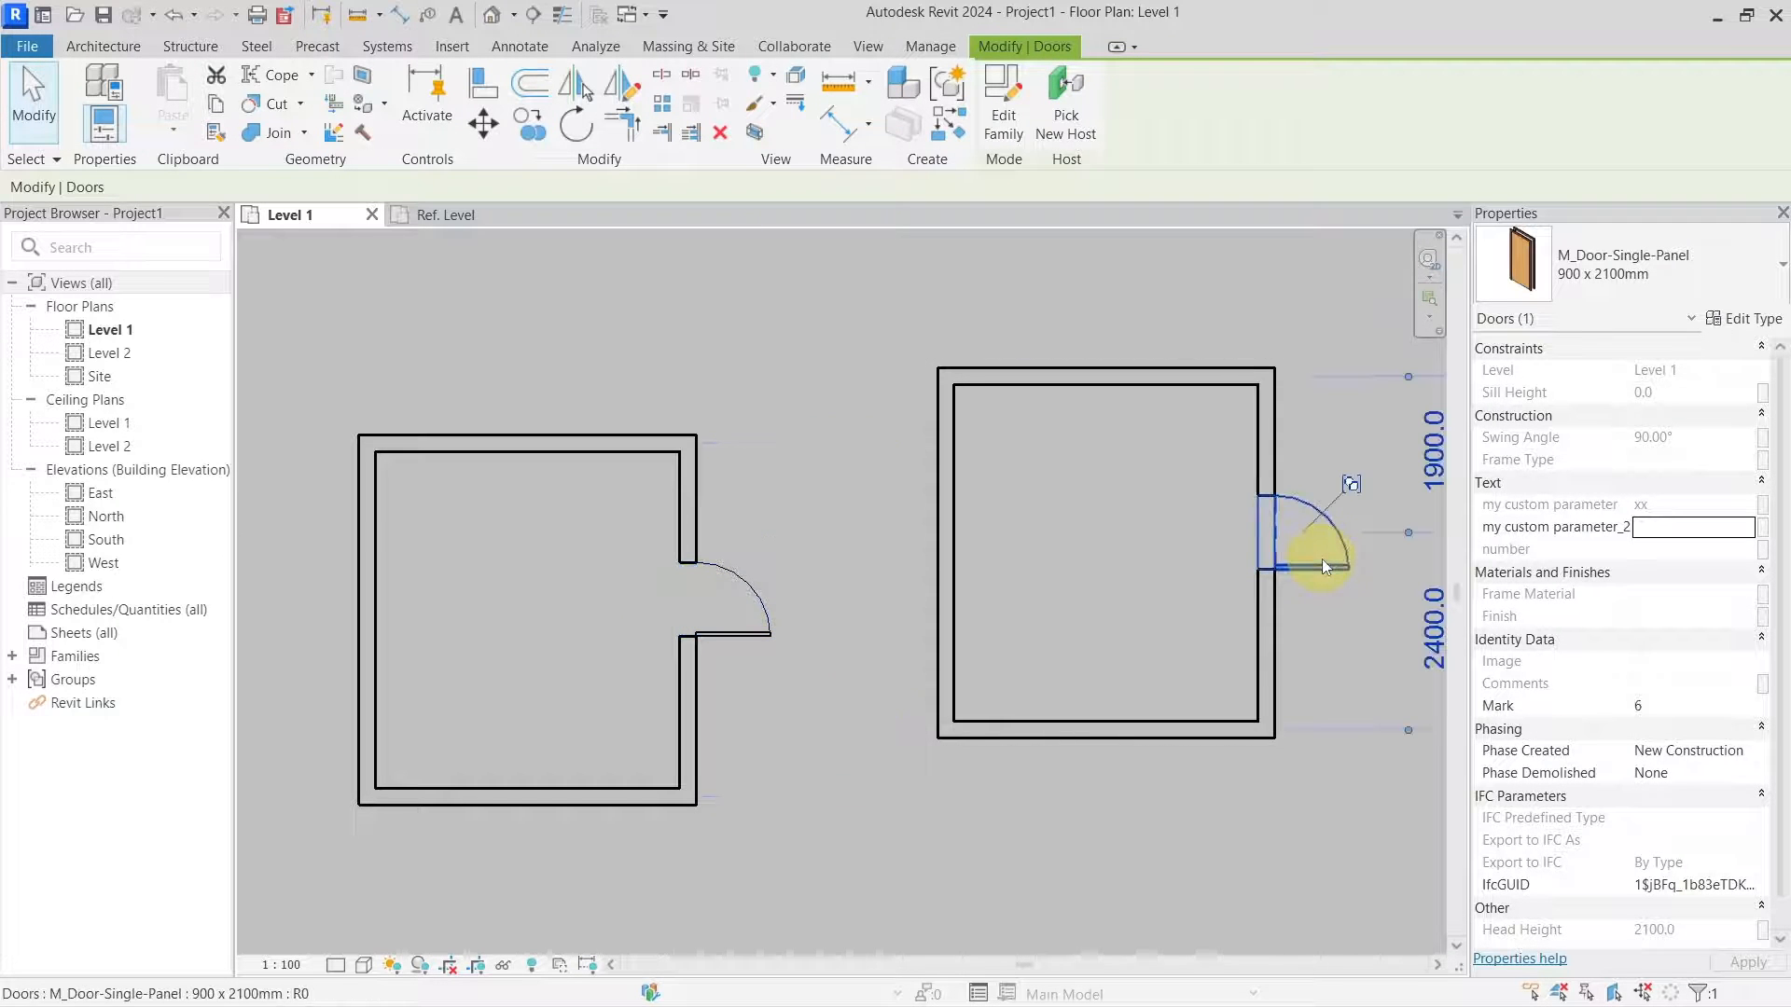
pyautogui.click(867, 485)
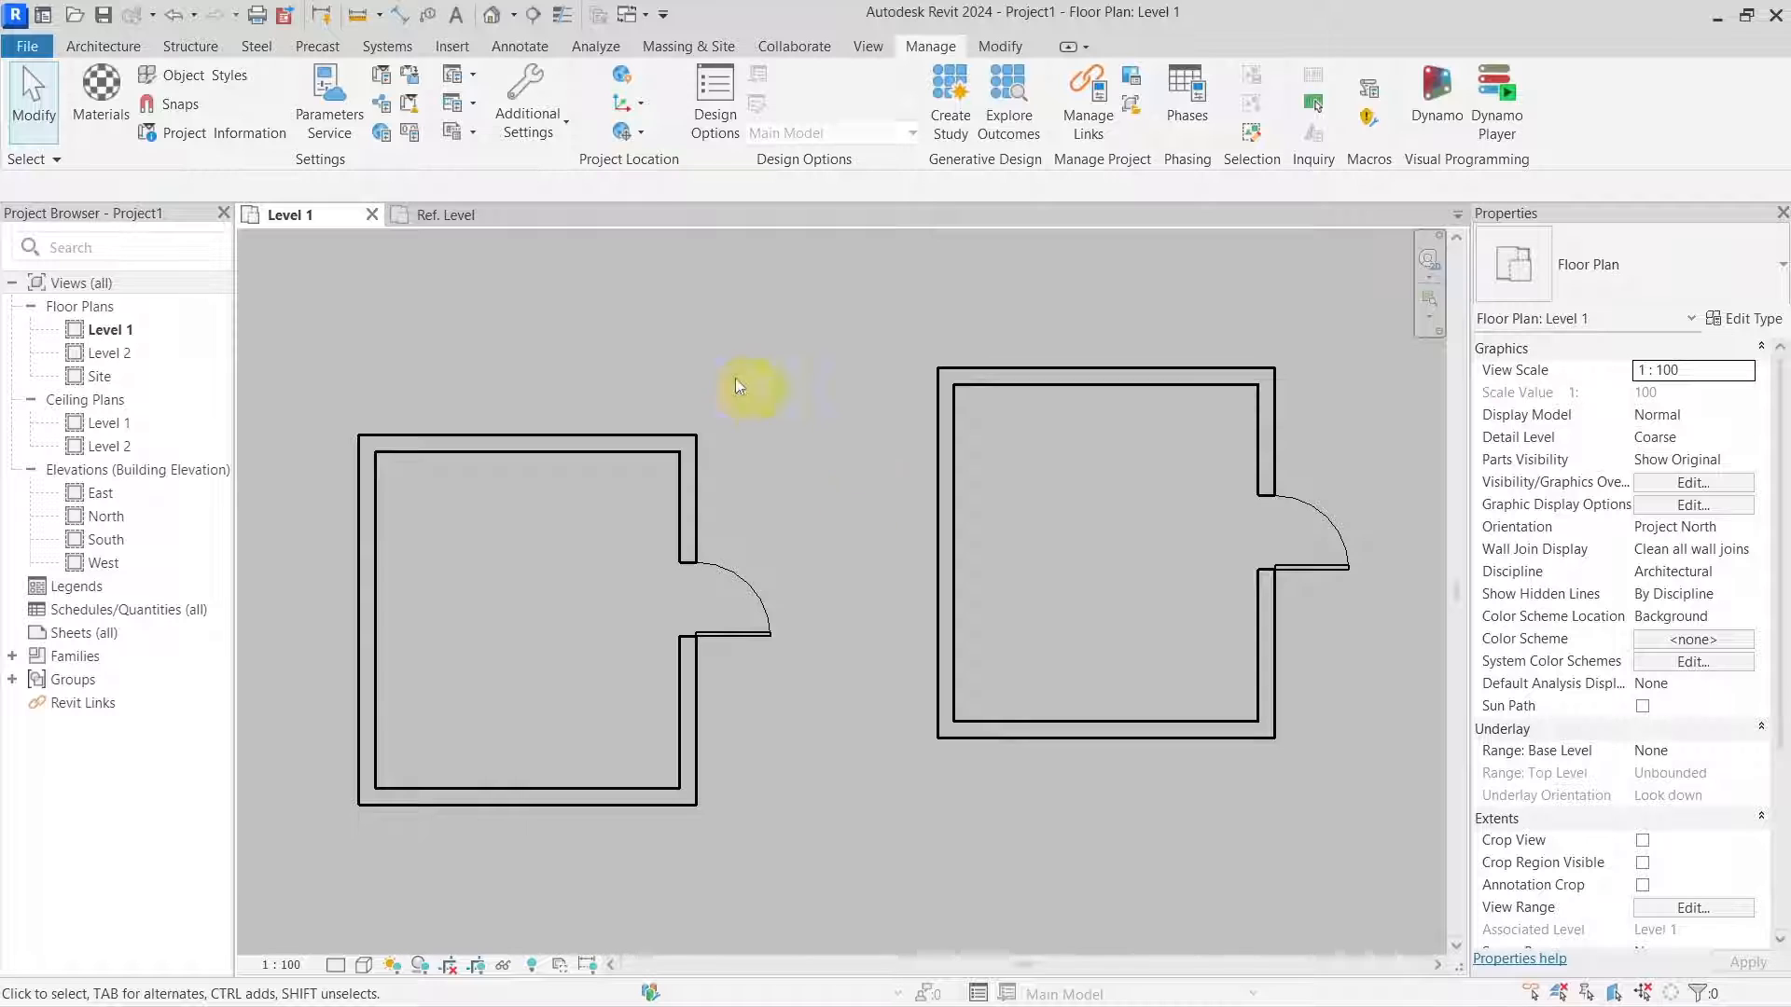
# Change the project parameter "my custom parameter_2" to "Values are aligned per group type" and align the parameter values across the group instances
pyautogui.click(382, 75)
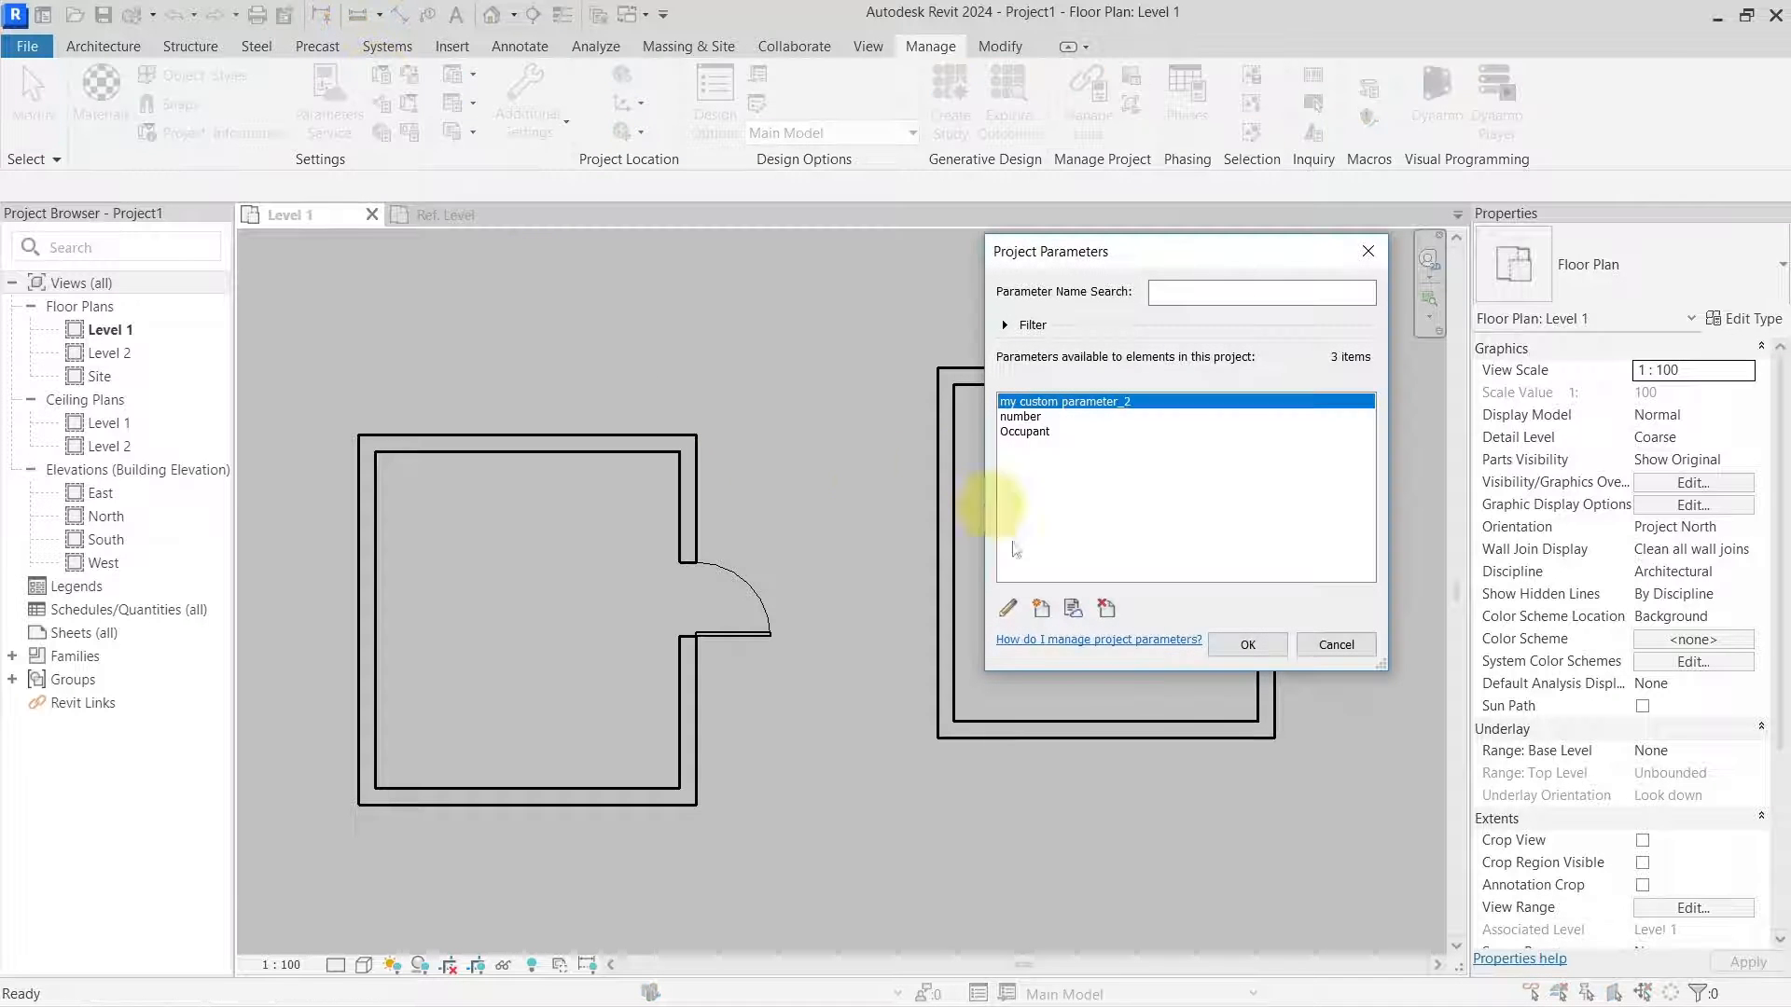
pyautogui.click(1011, 609)
pyautogui.click(886, 558)
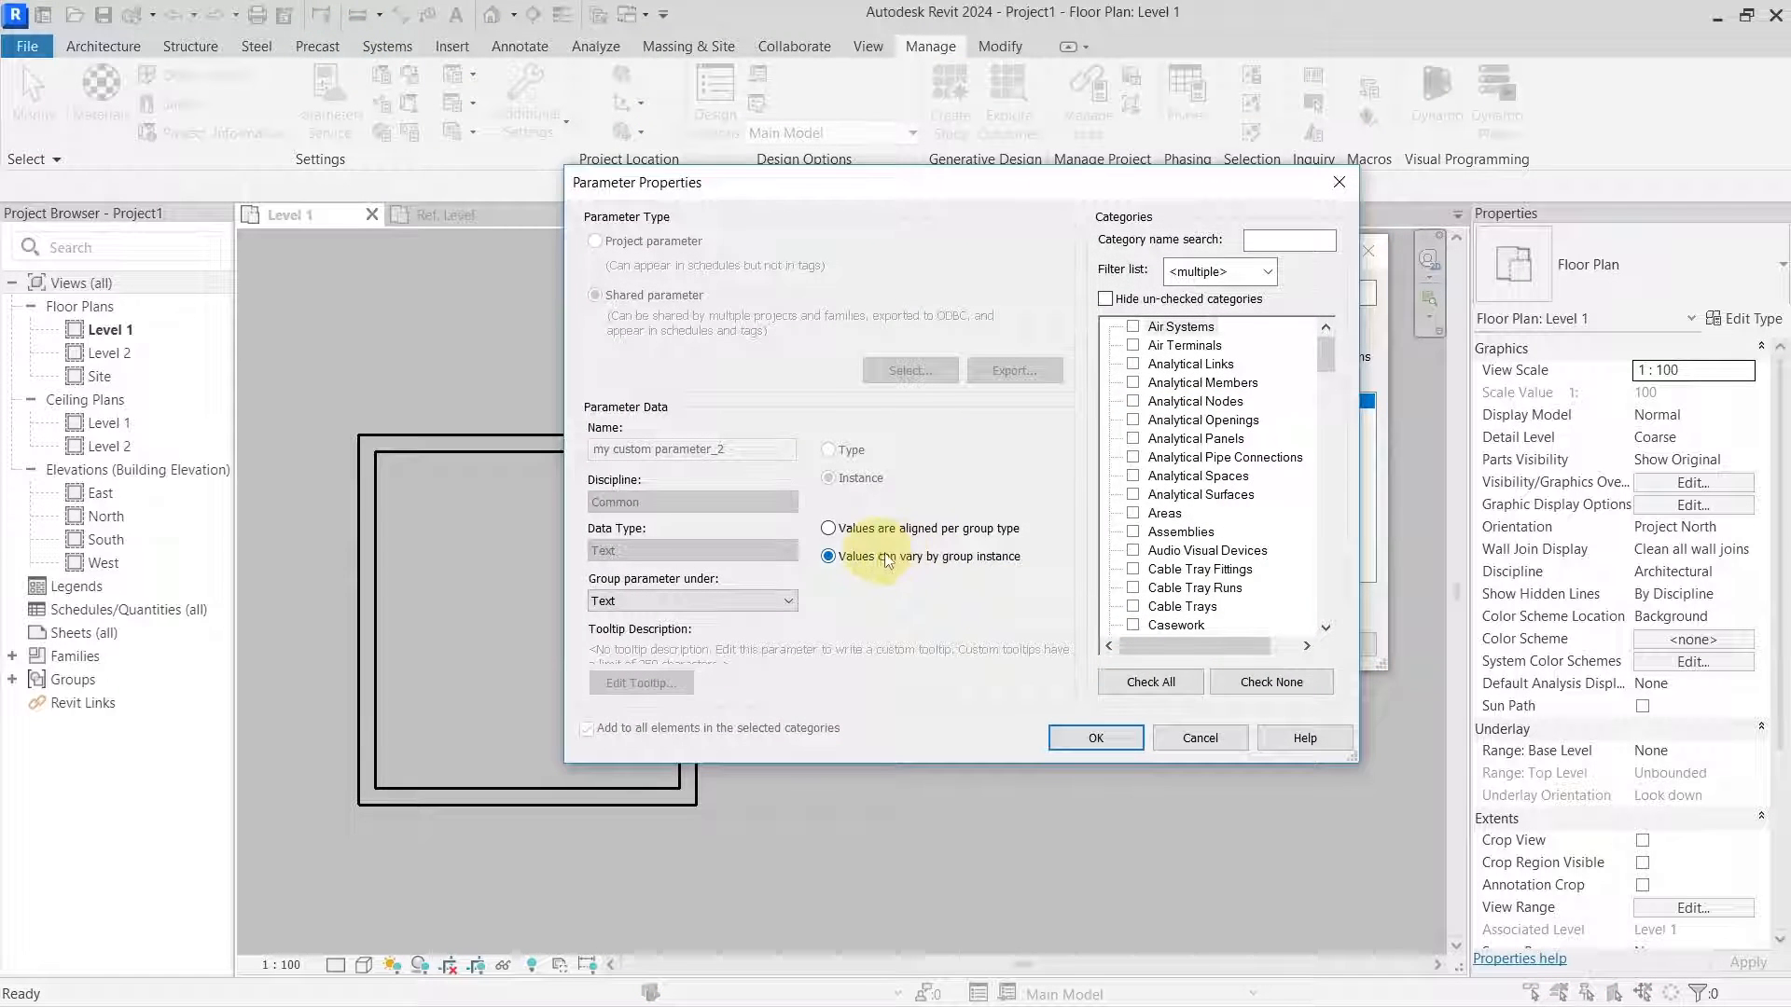
pyautogui.click(881, 532)
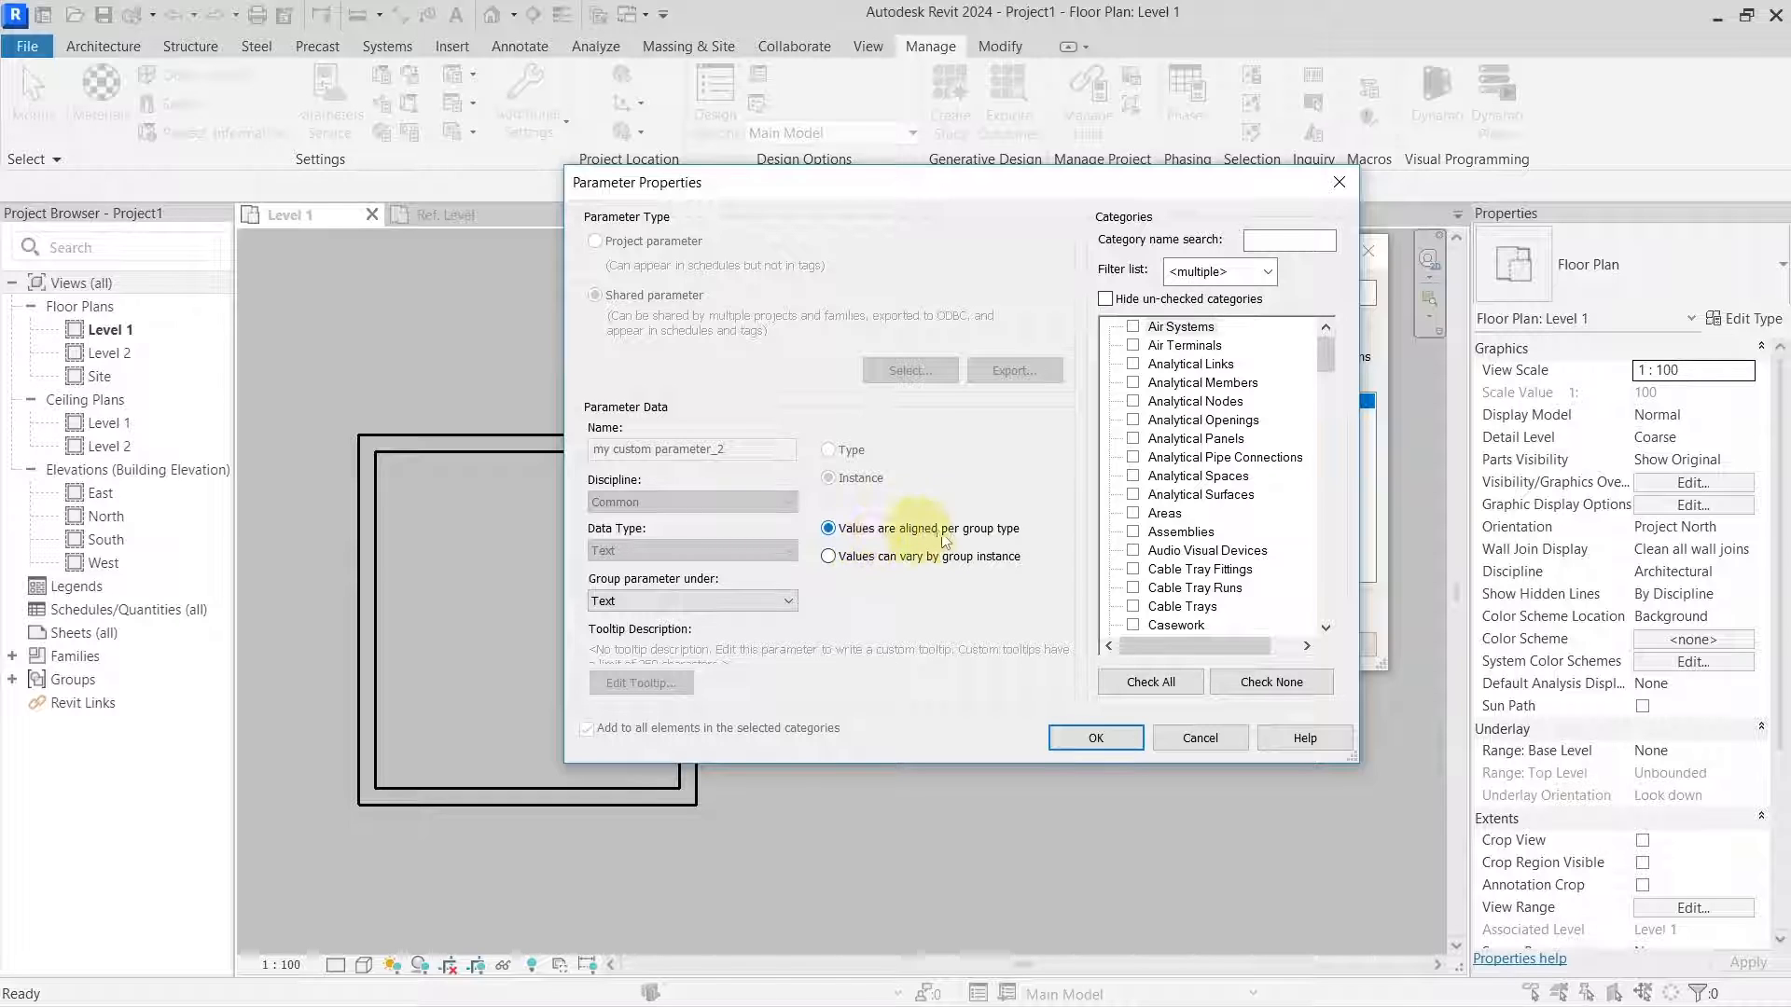
pyautogui.click(1097, 738)
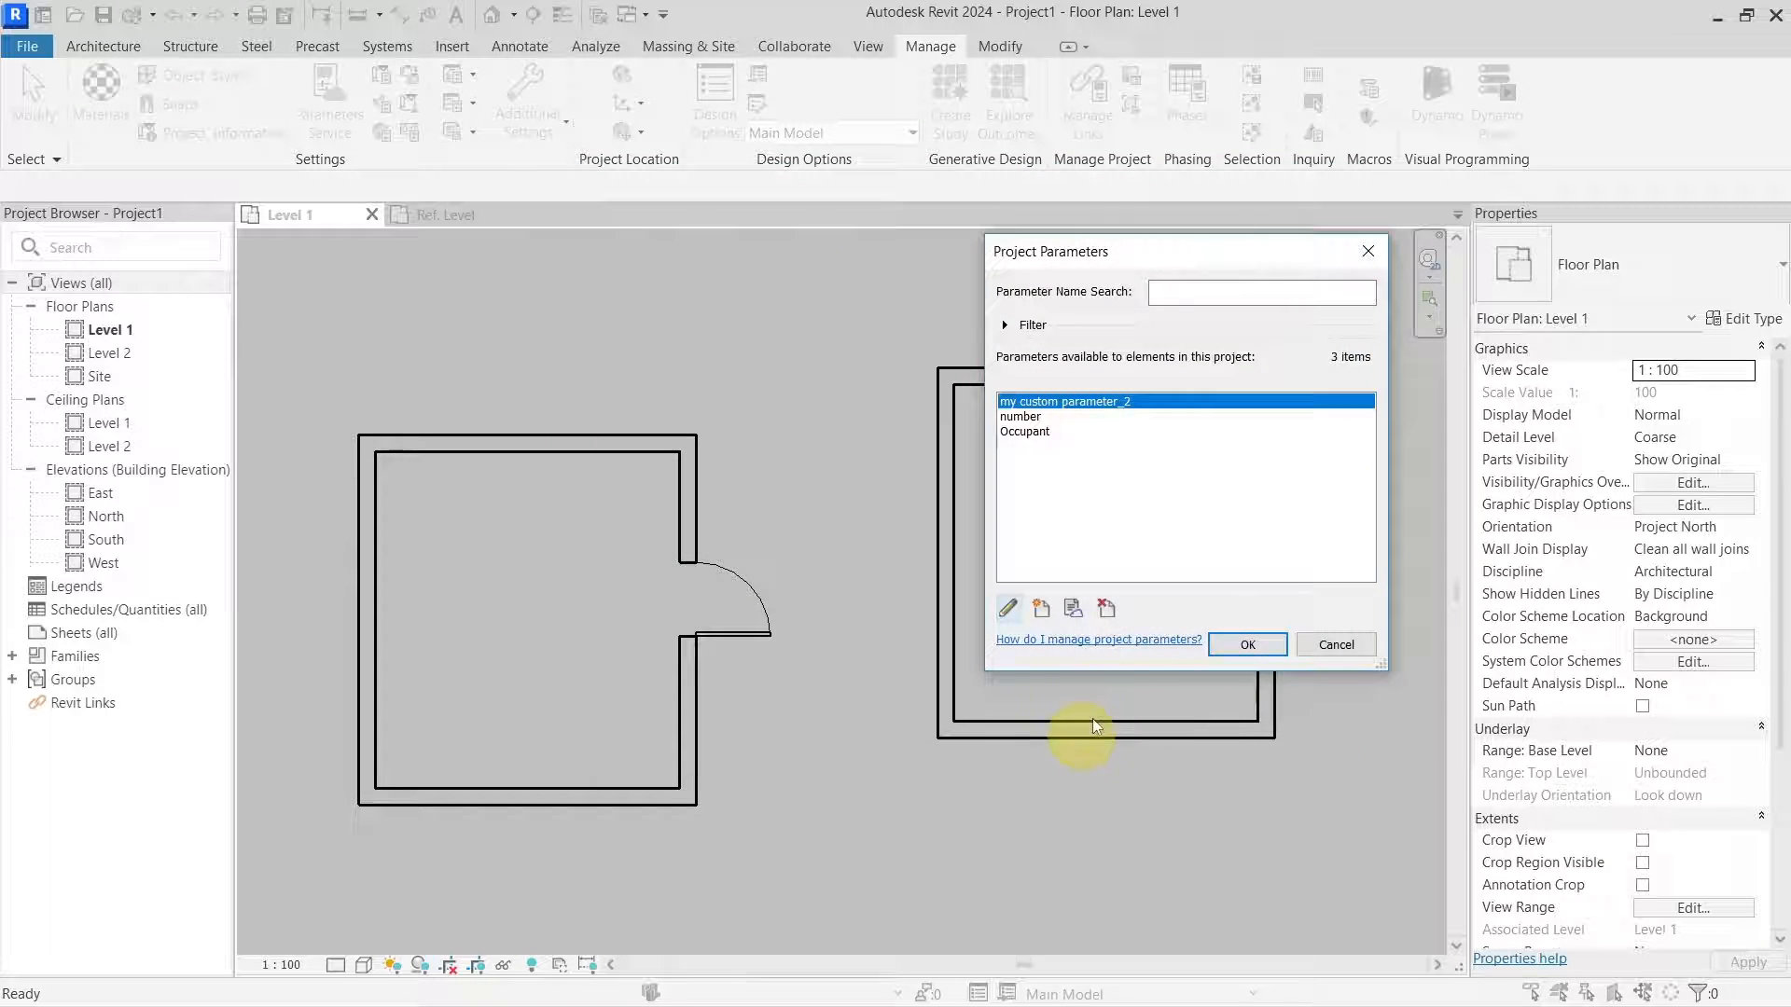
pyautogui.click(1247, 644)
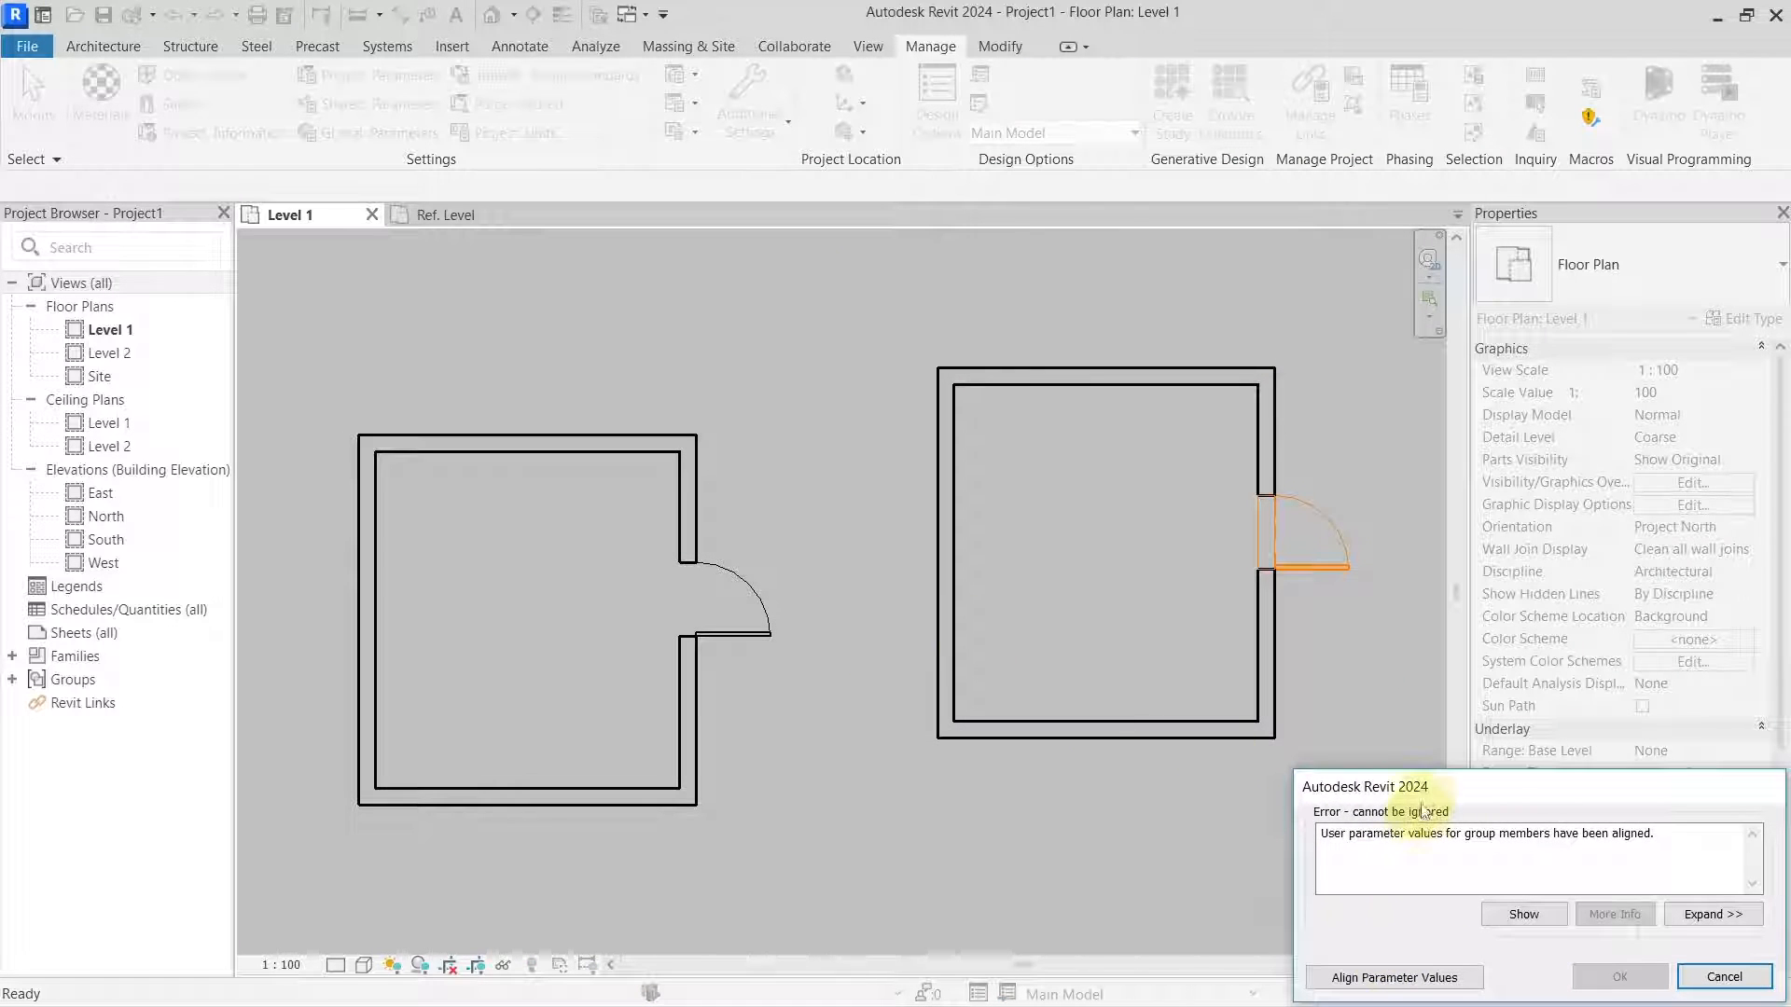
pyautogui.moveTo(1423, 788); pyautogui.dragTo(840, 427)
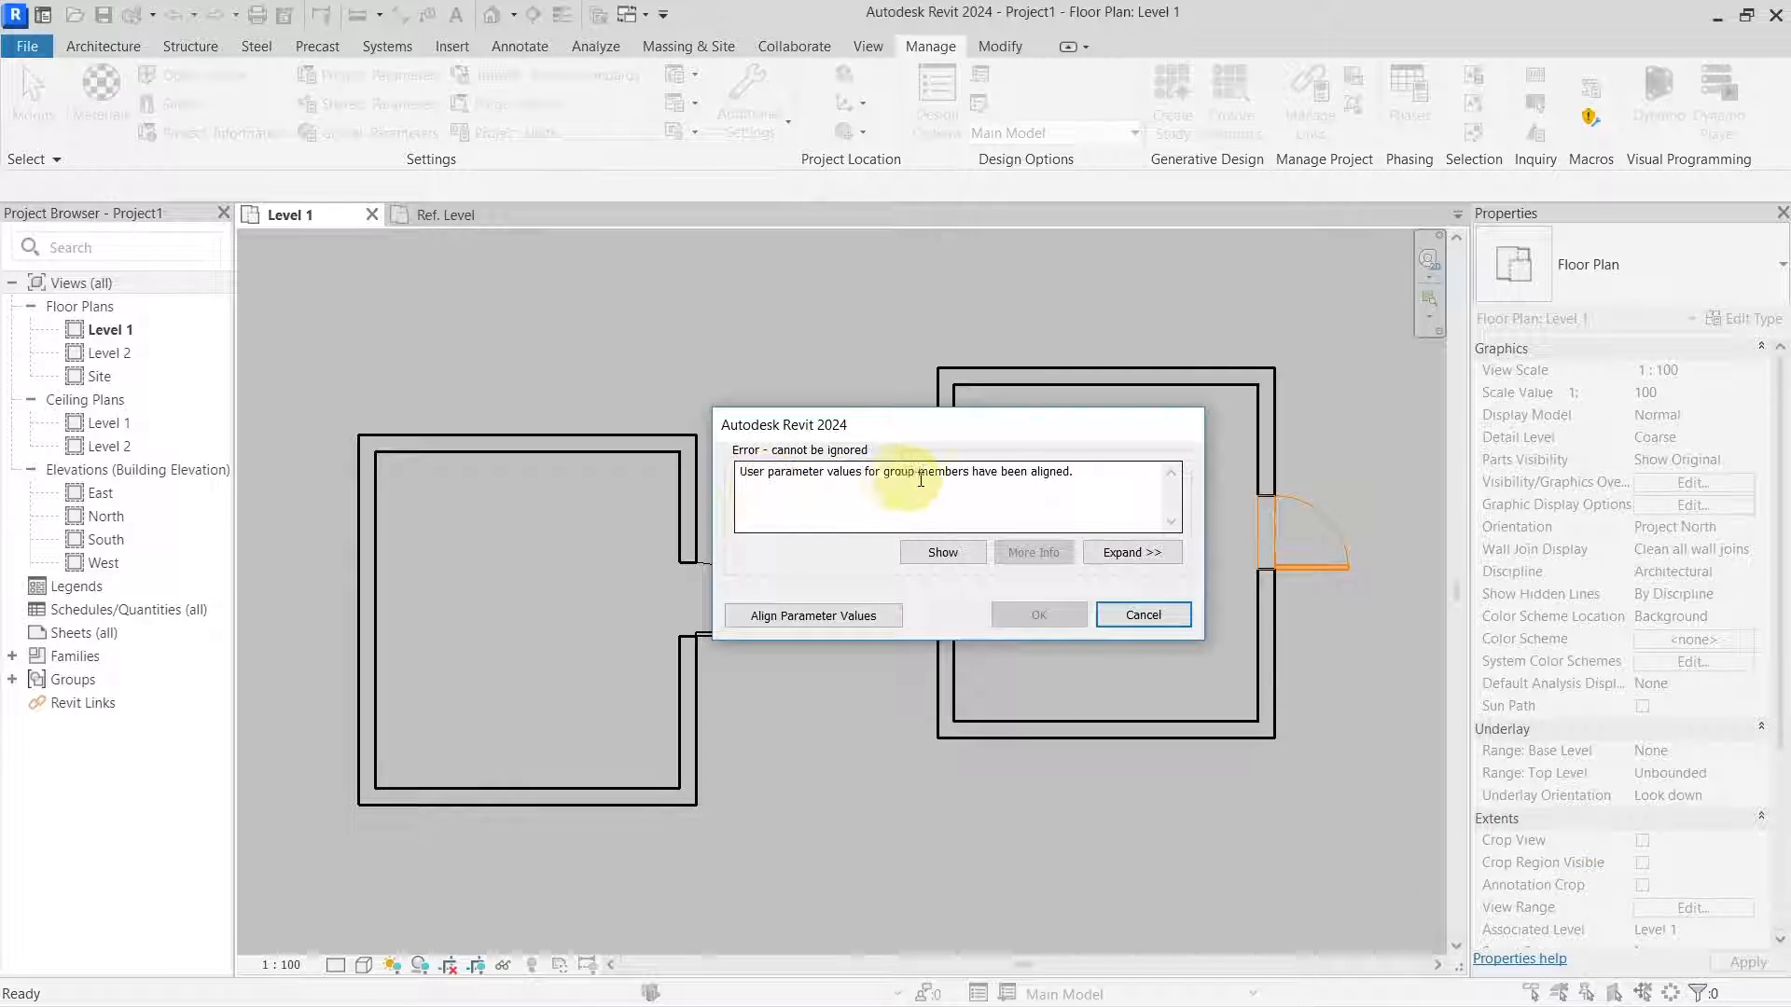
pyautogui.click(859, 615)
# Check on both rooms' doors whether "my custom parameter_2" is aligned and editable outside group editing
pyautogui.click(772, 631)
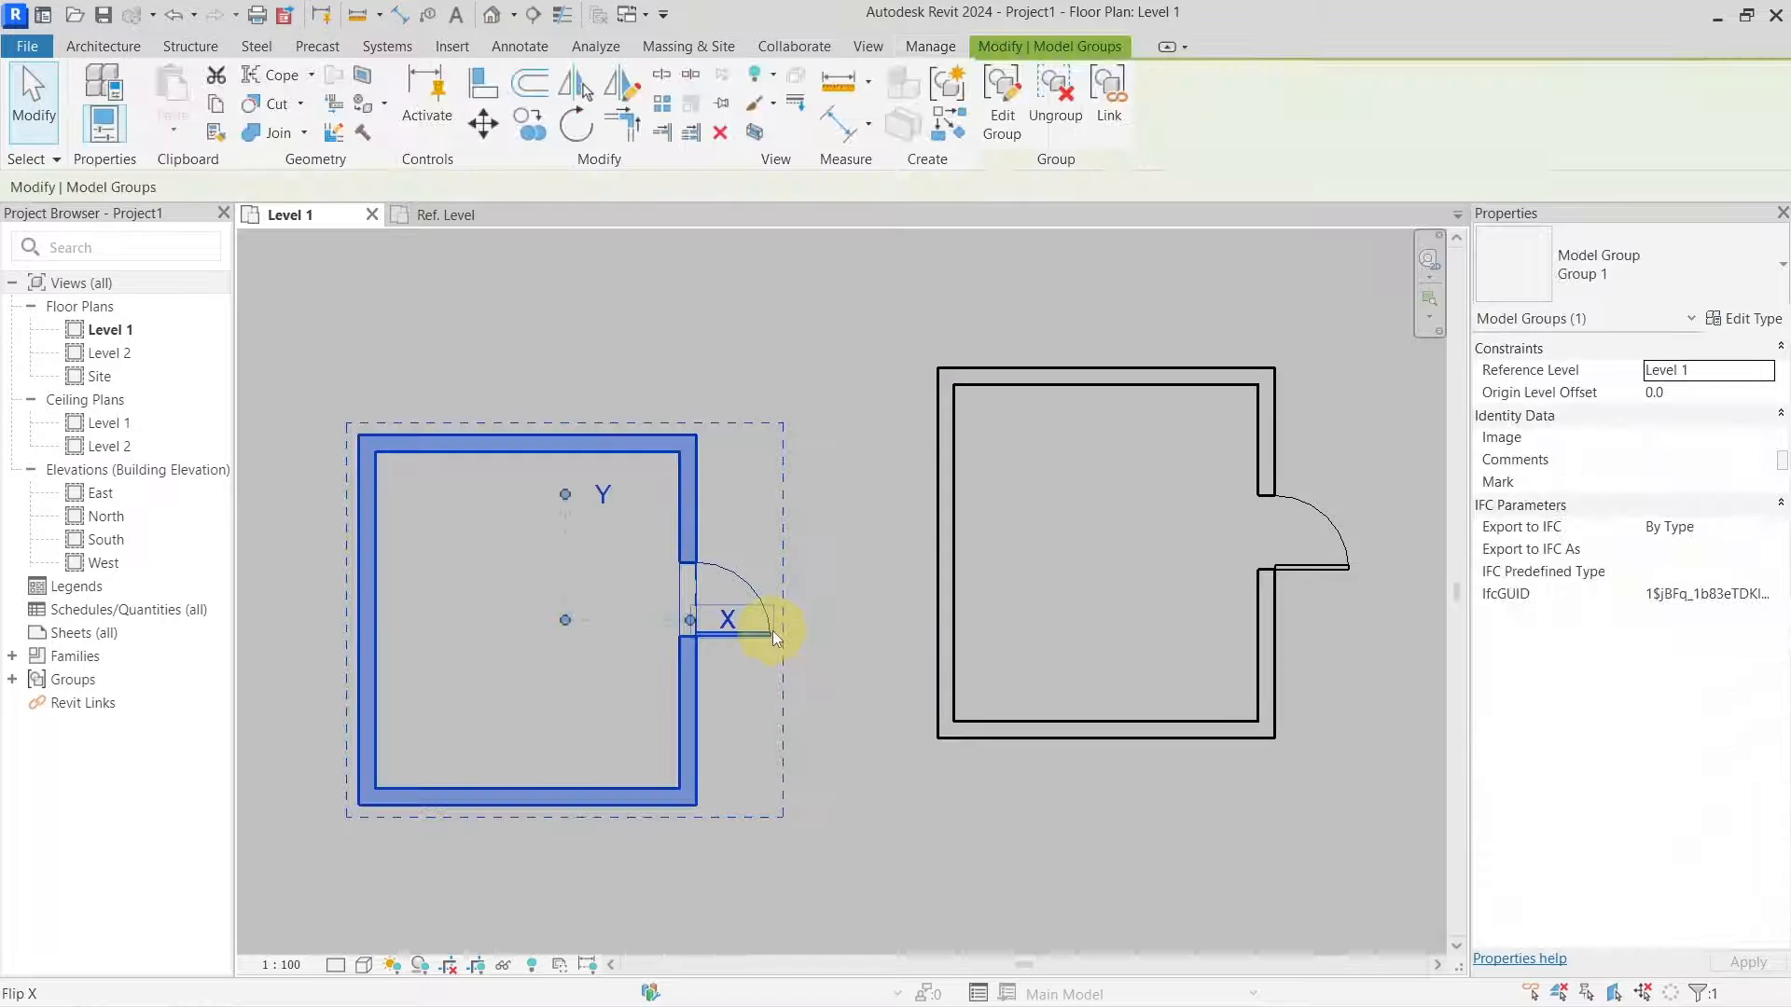
pyautogui.click(754, 590)
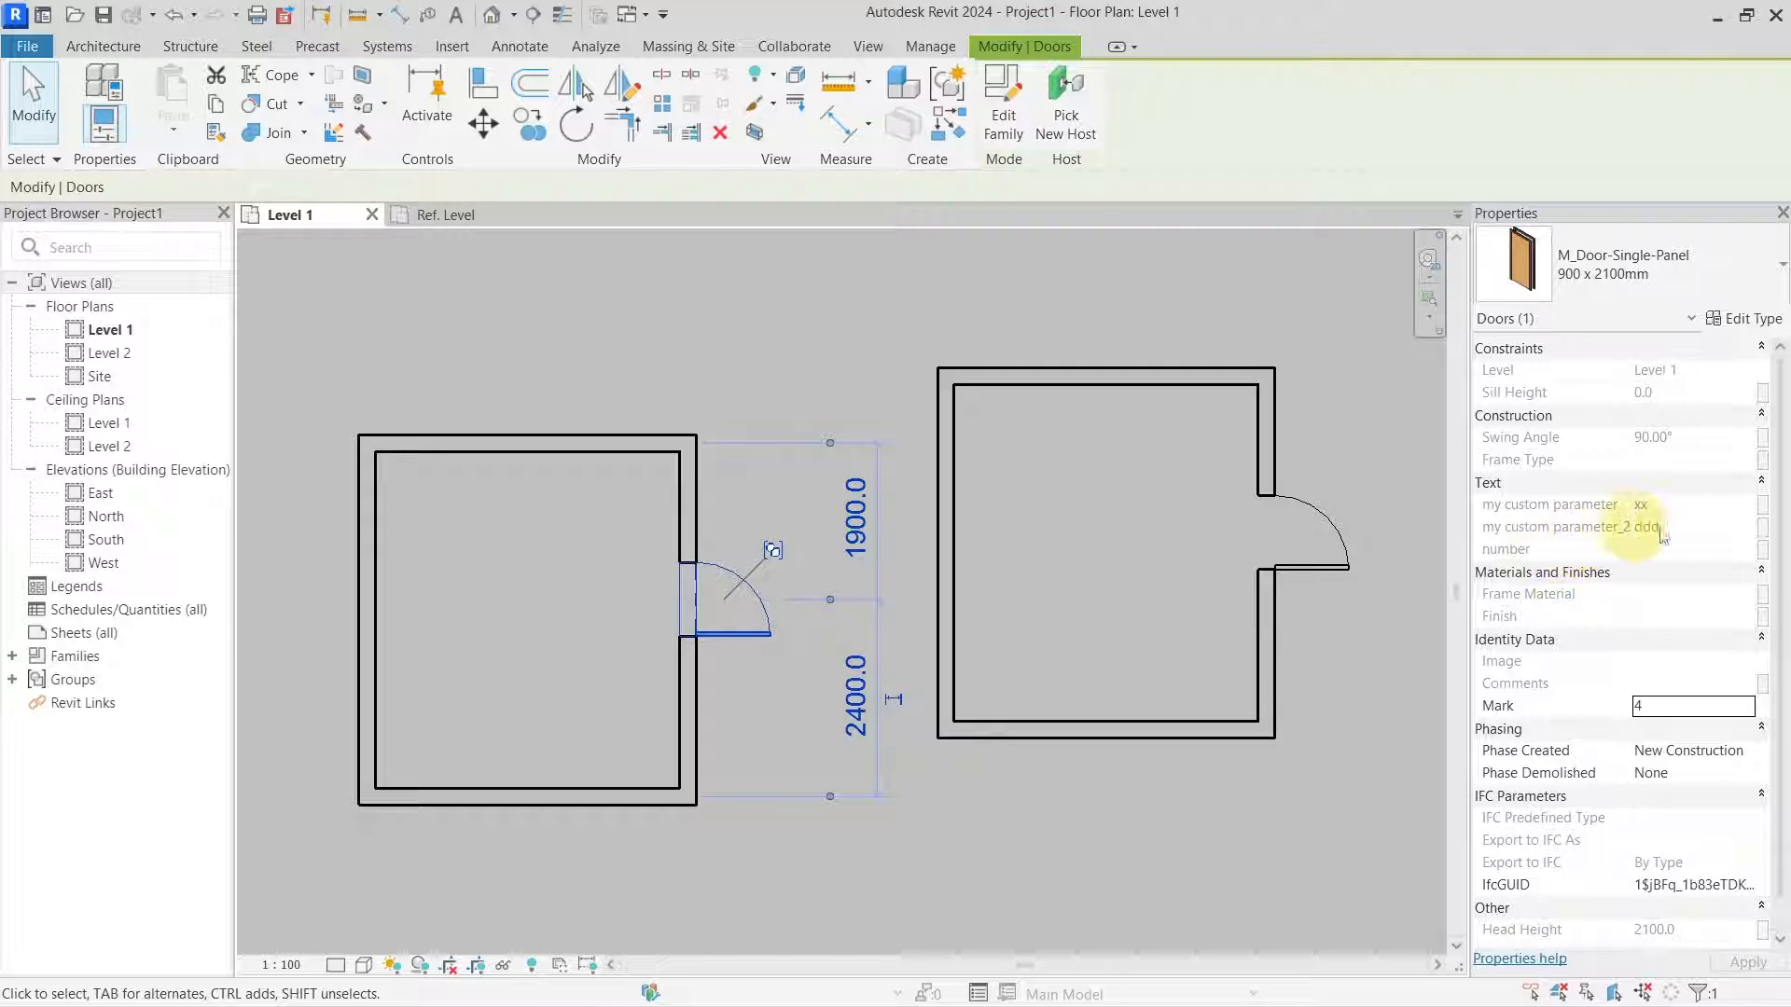
pyautogui.click(1334, 563)
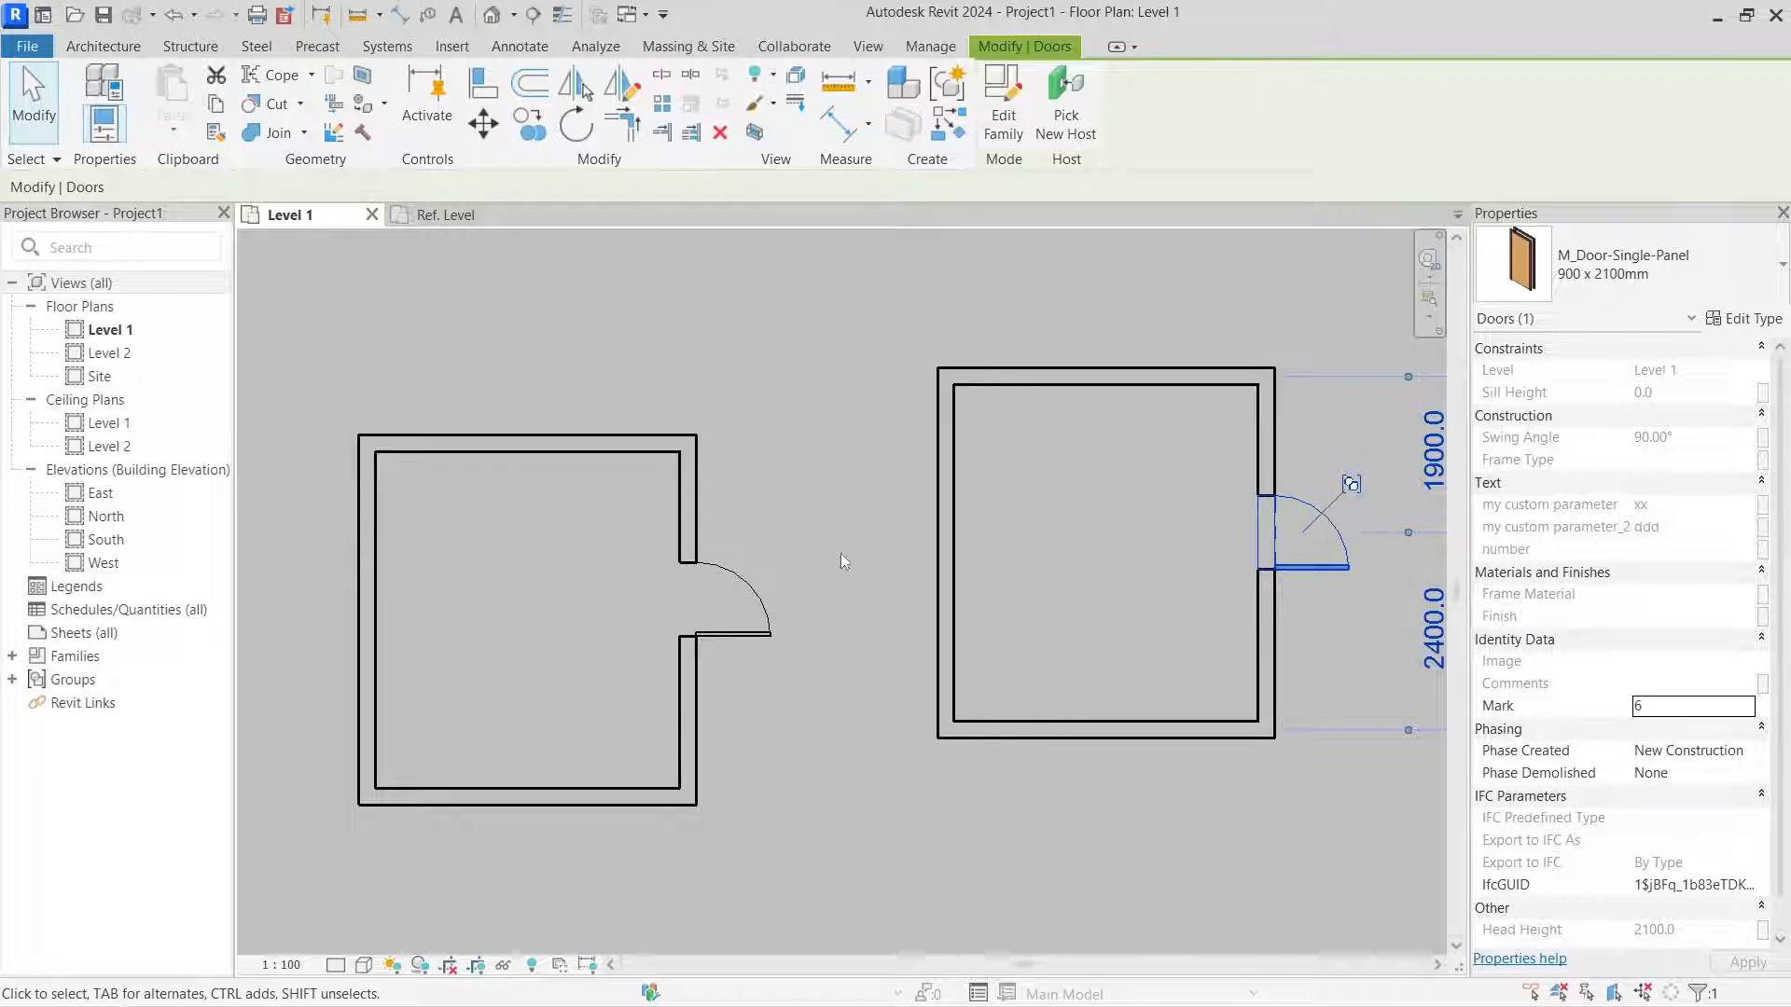
pyautogui.click(752, 593)
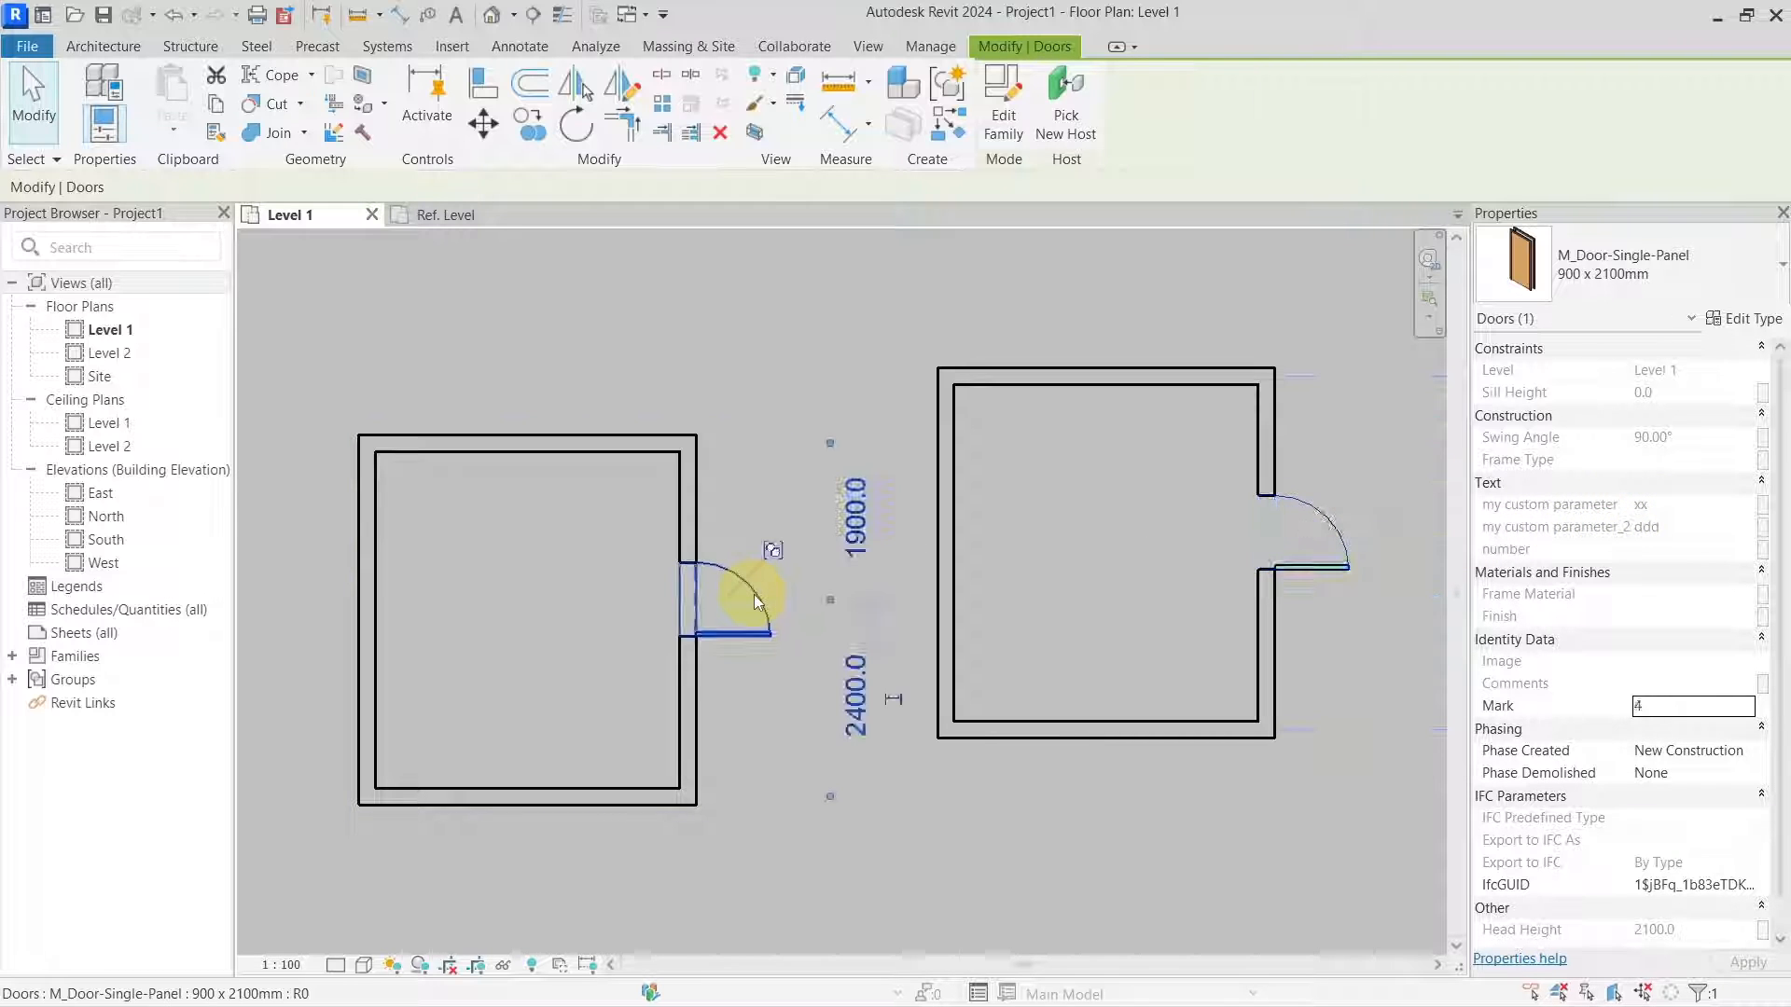
pyautogui.click(724, 533)
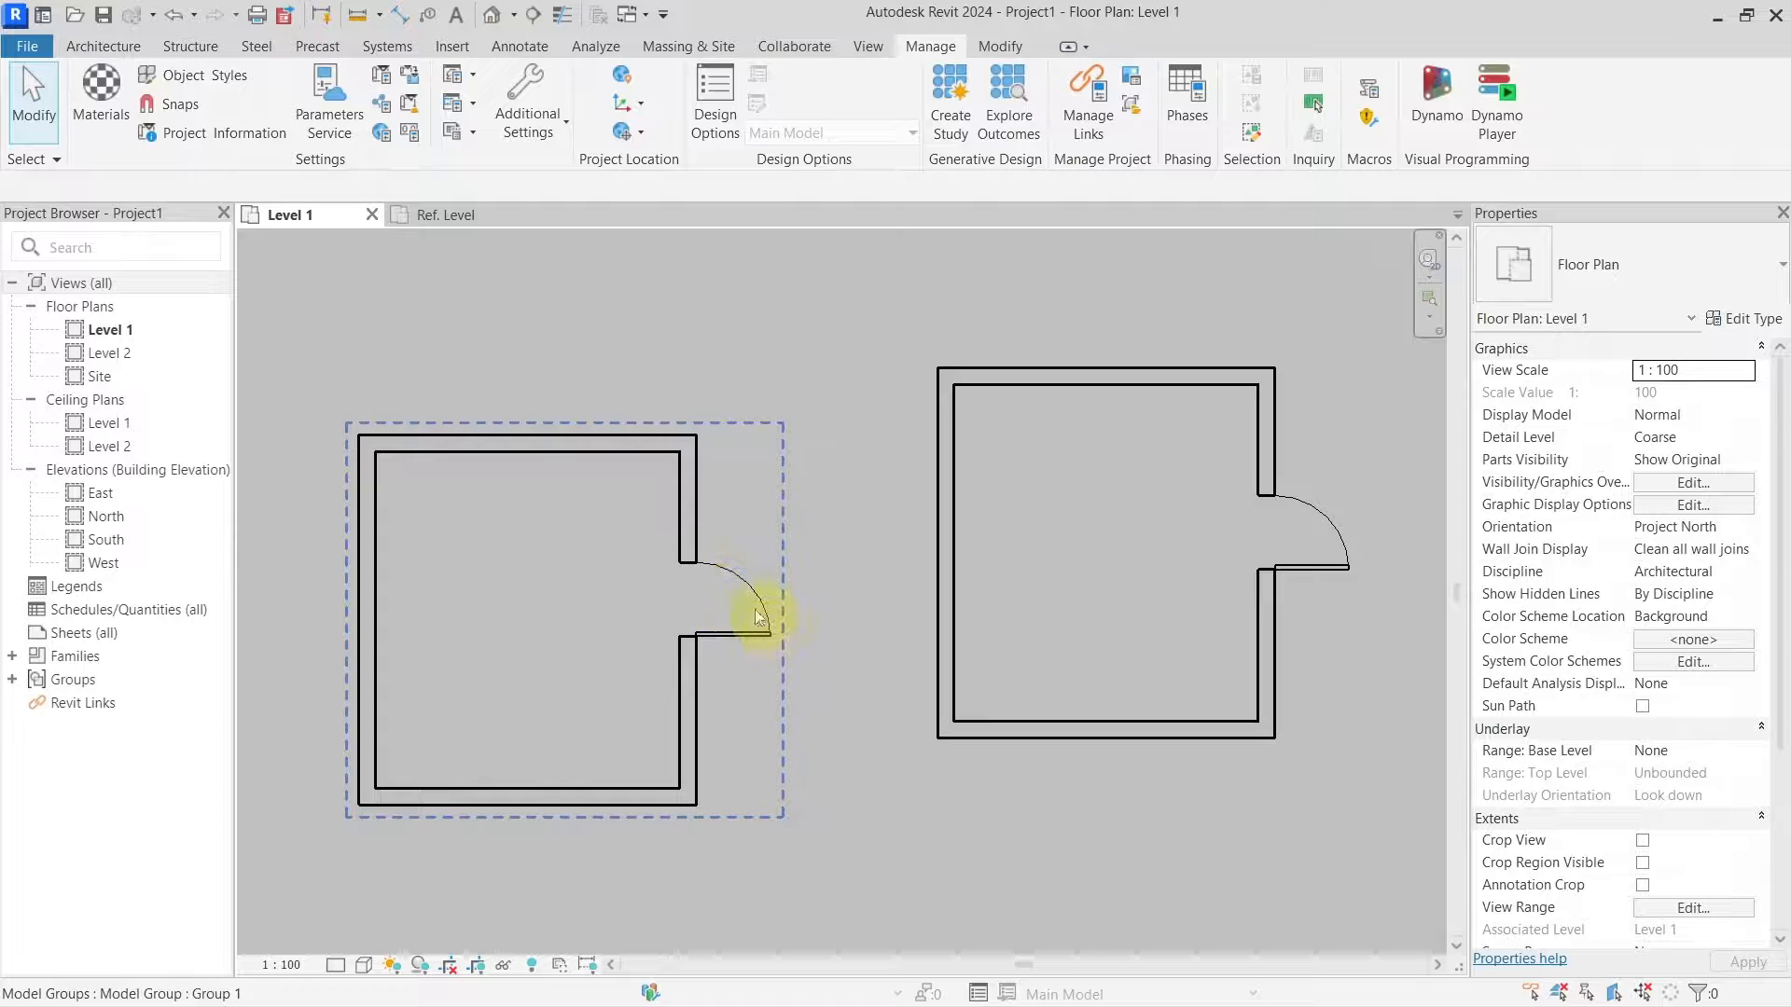
# Edit the left room group, set its door's "my custom parameter_2" to 1525, and finish editing the group
pyautogui.doubleClick(697, 530)
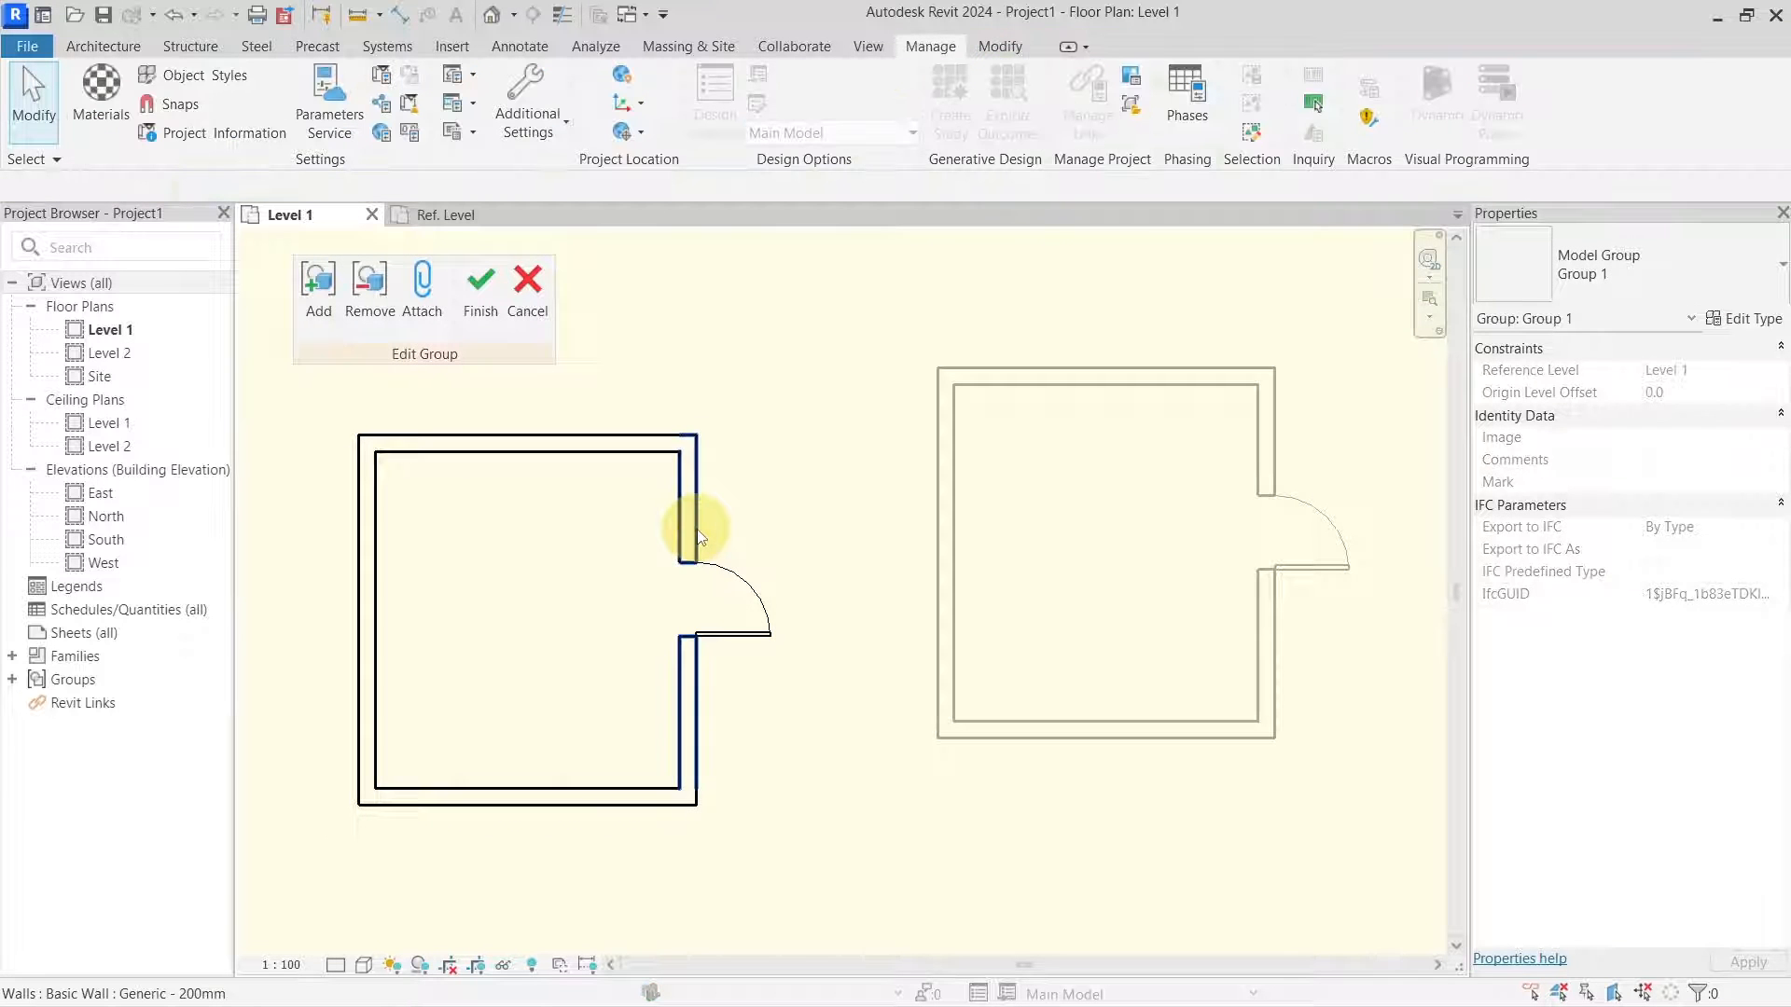
pyautogui.click(735, 578)
pyautogui.click(1693, 526)
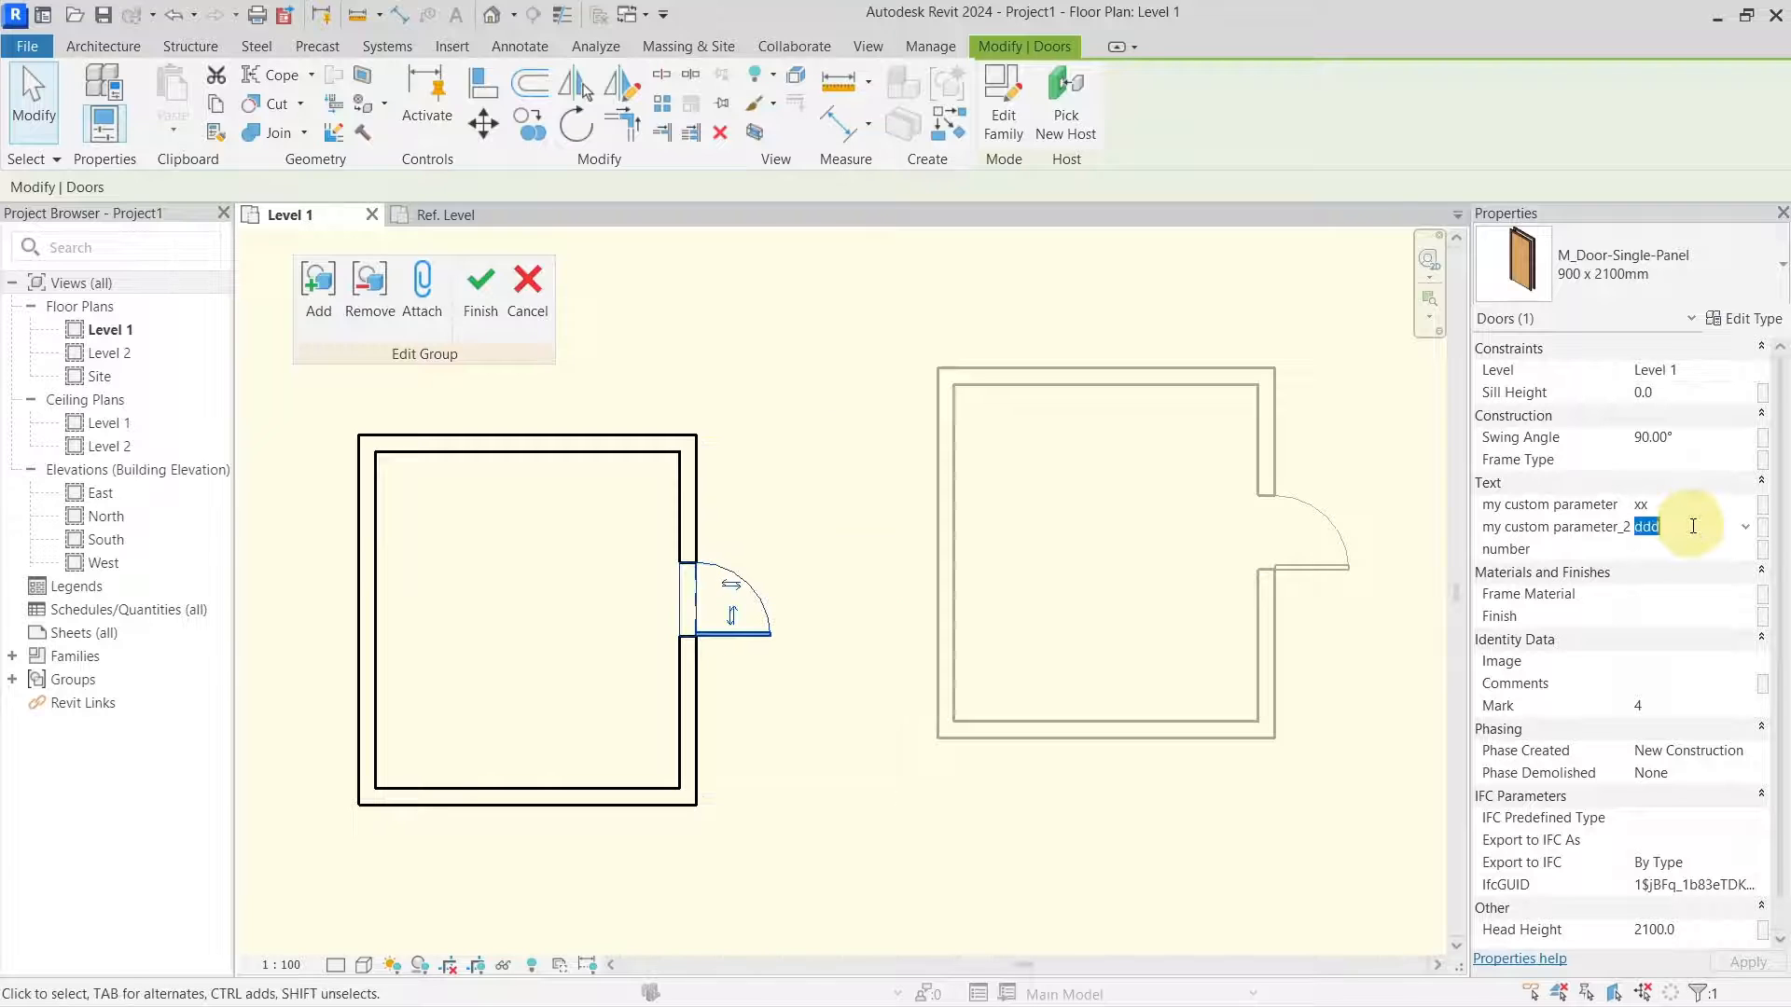
pyautogui.write('1525')
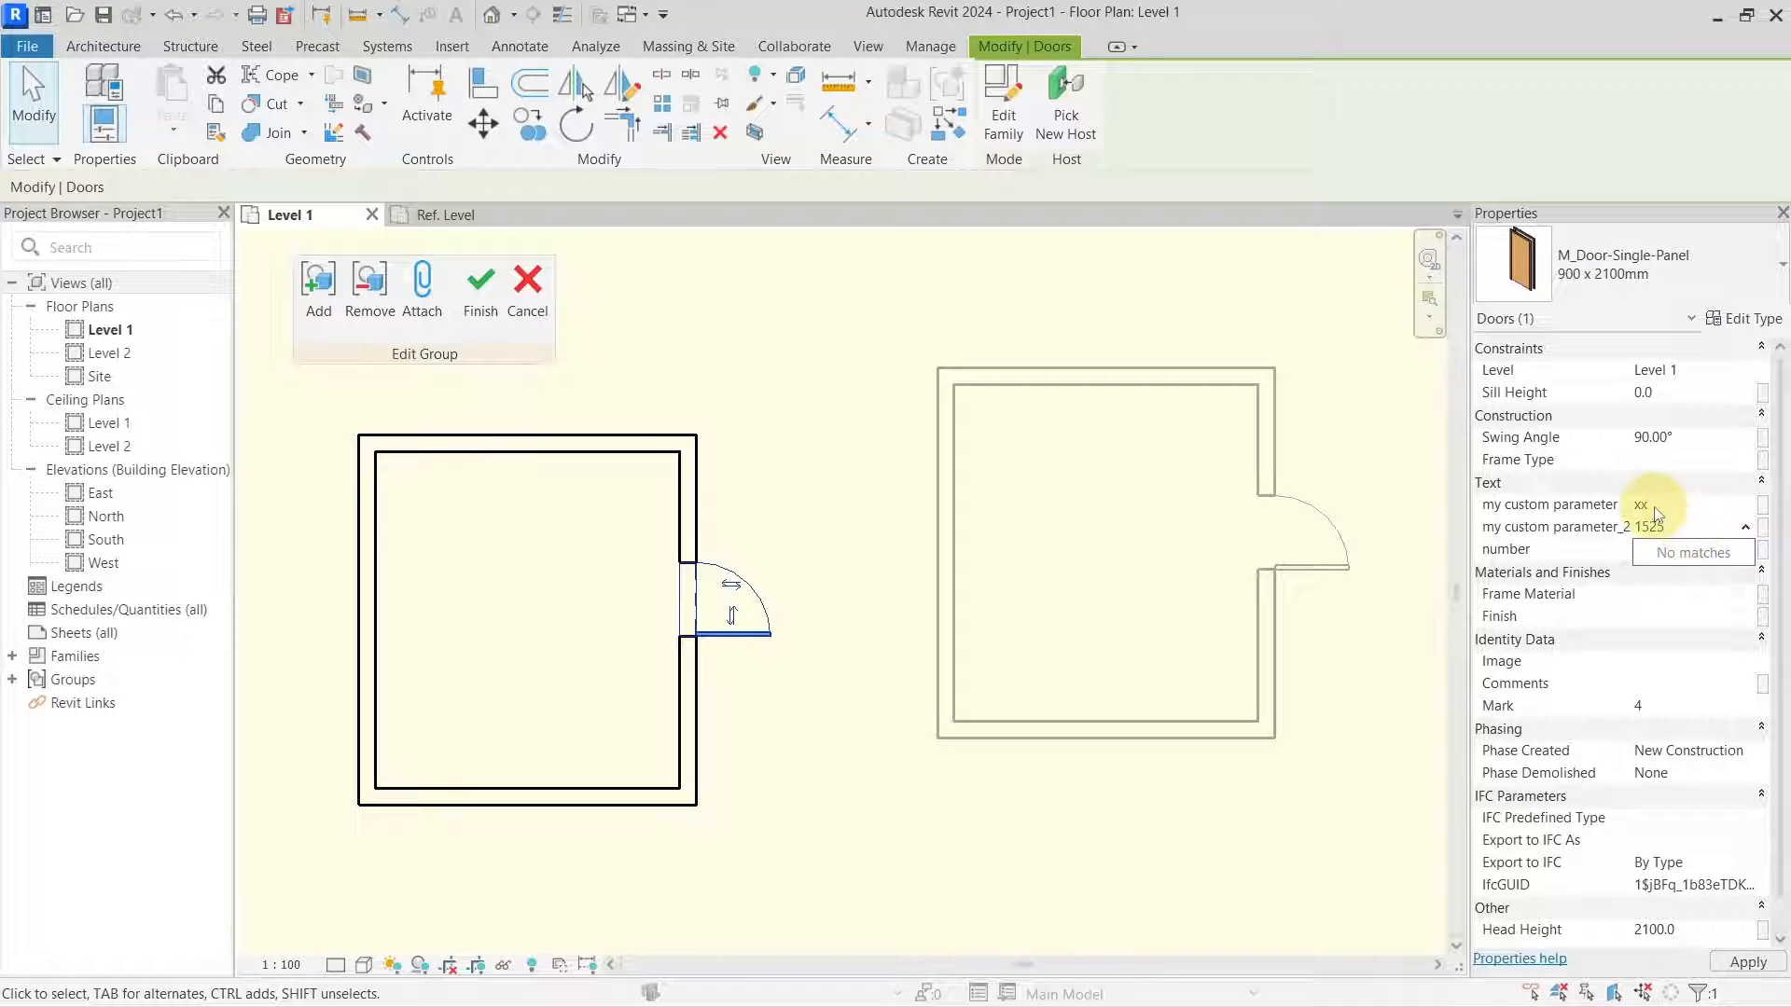
pyautogui.click(782, 555)
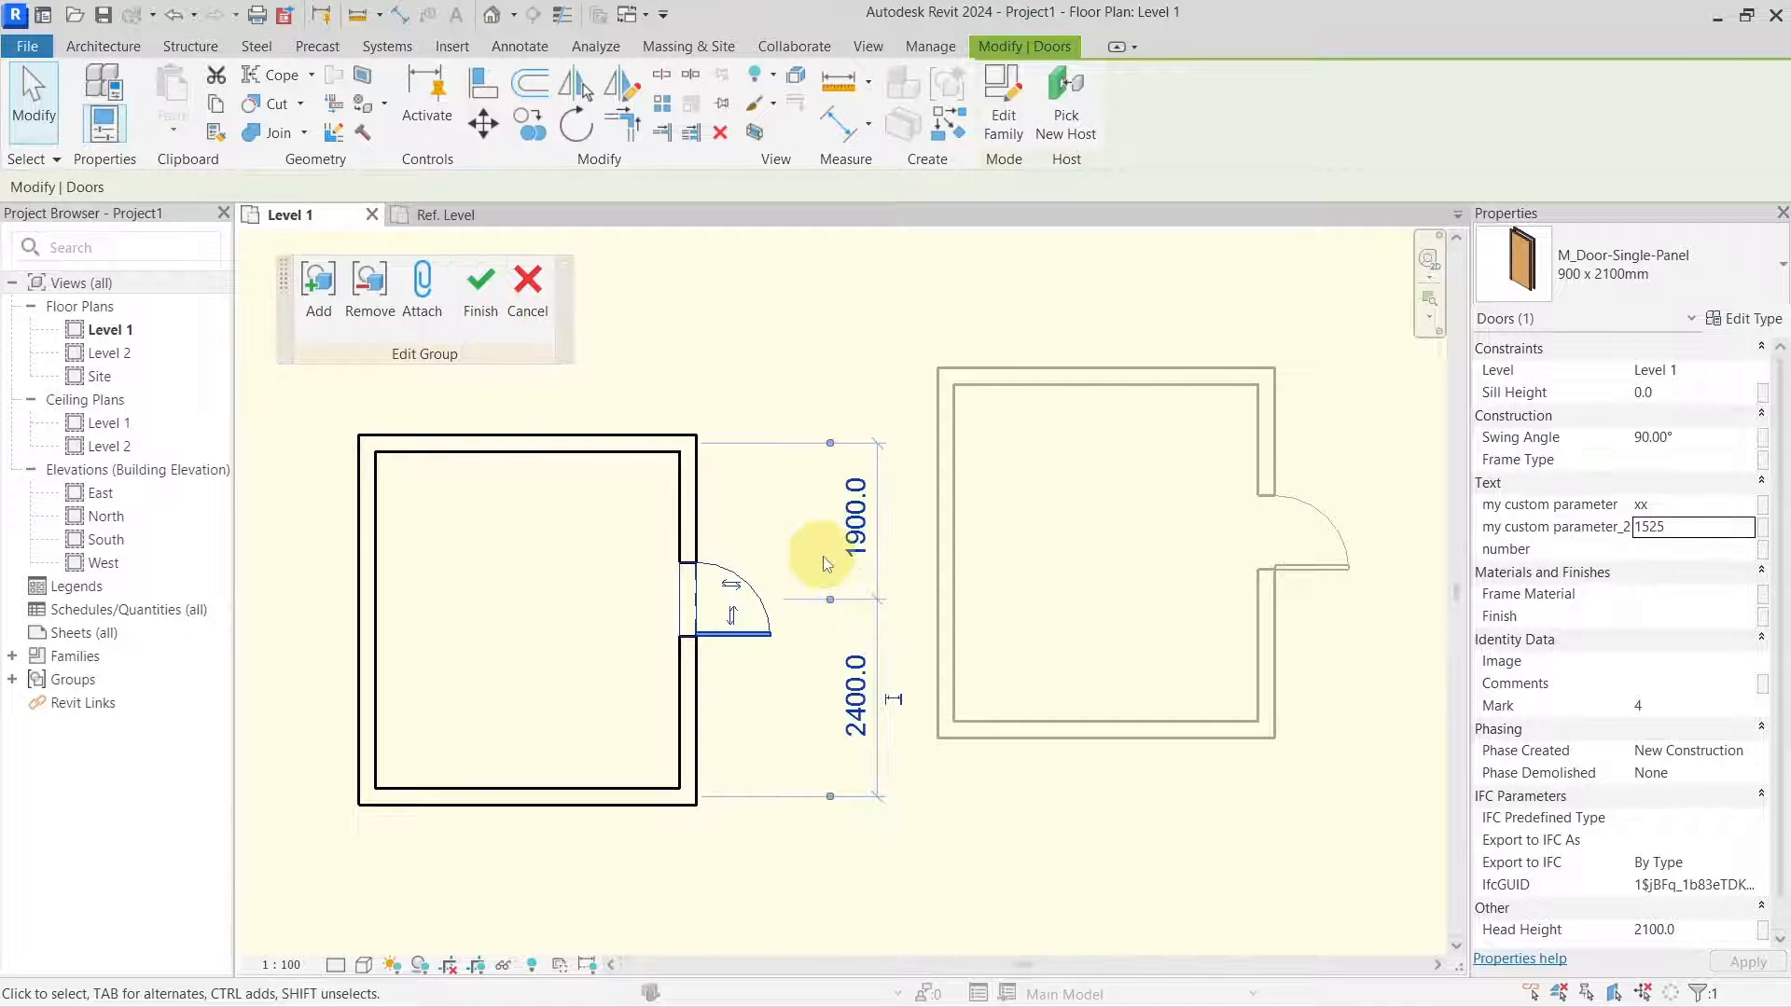
pyautogui.click(480, 284)
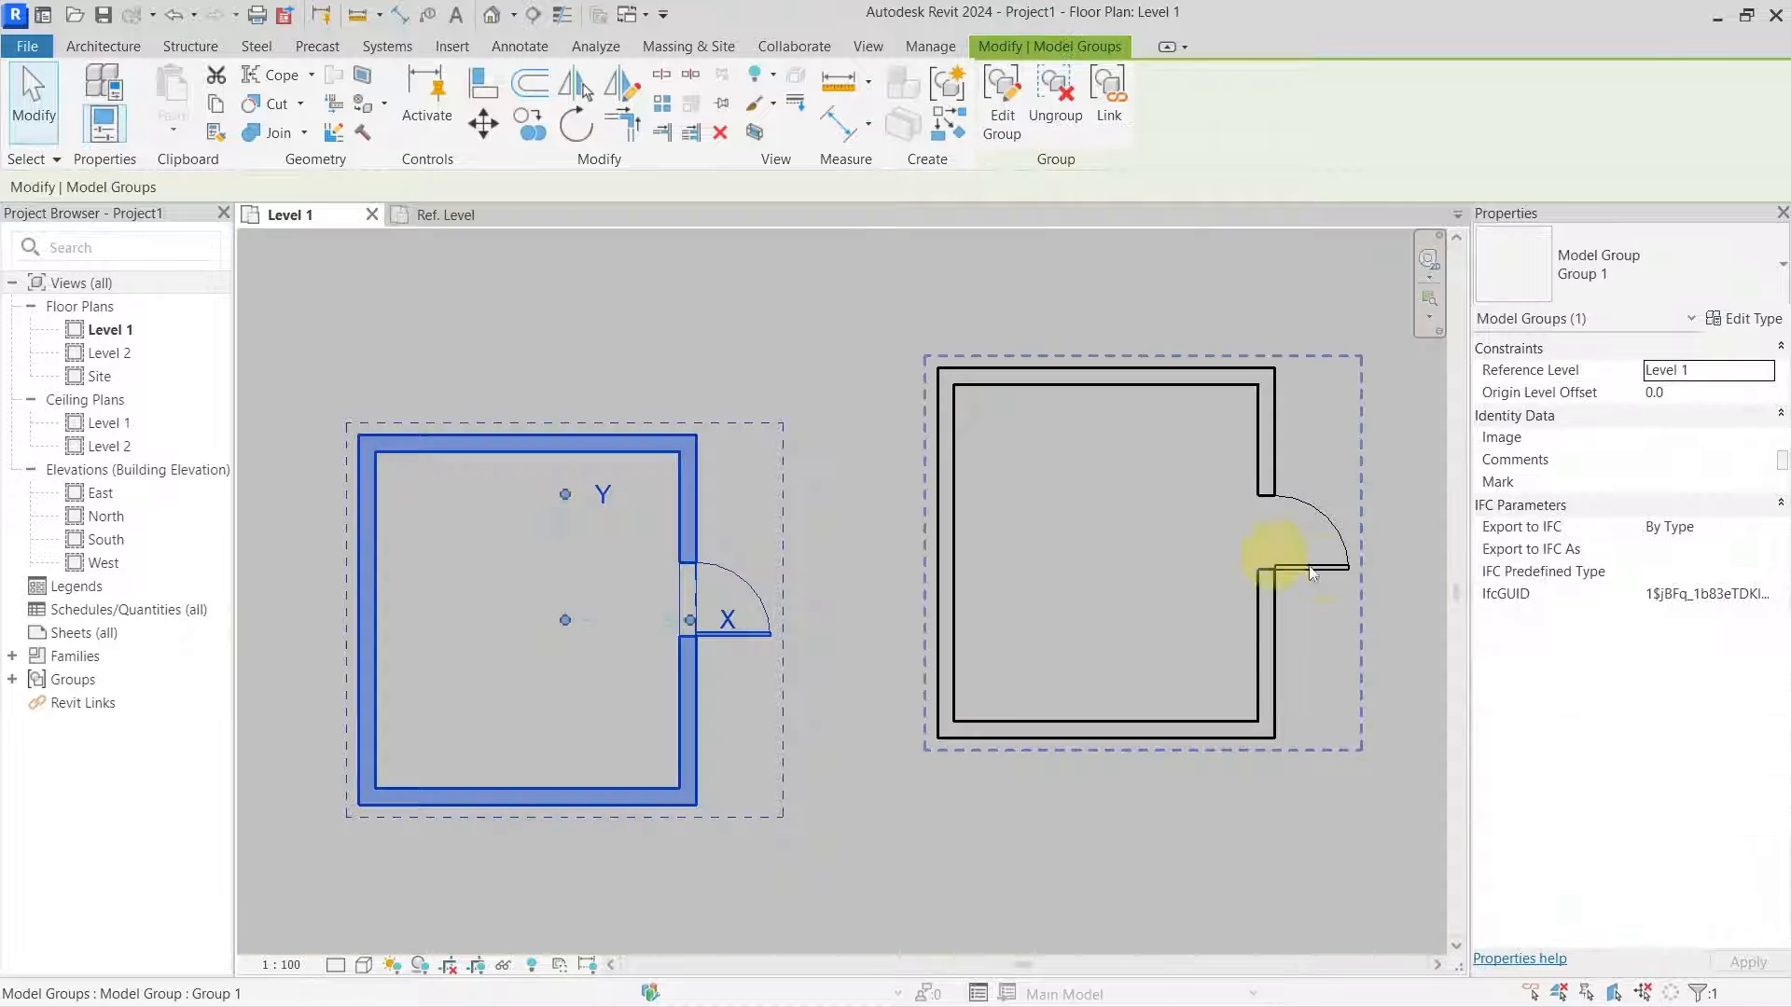
# Check the value of "my custom parameter_2" on the door within the right room group
pyautogui.click(1325, 569)
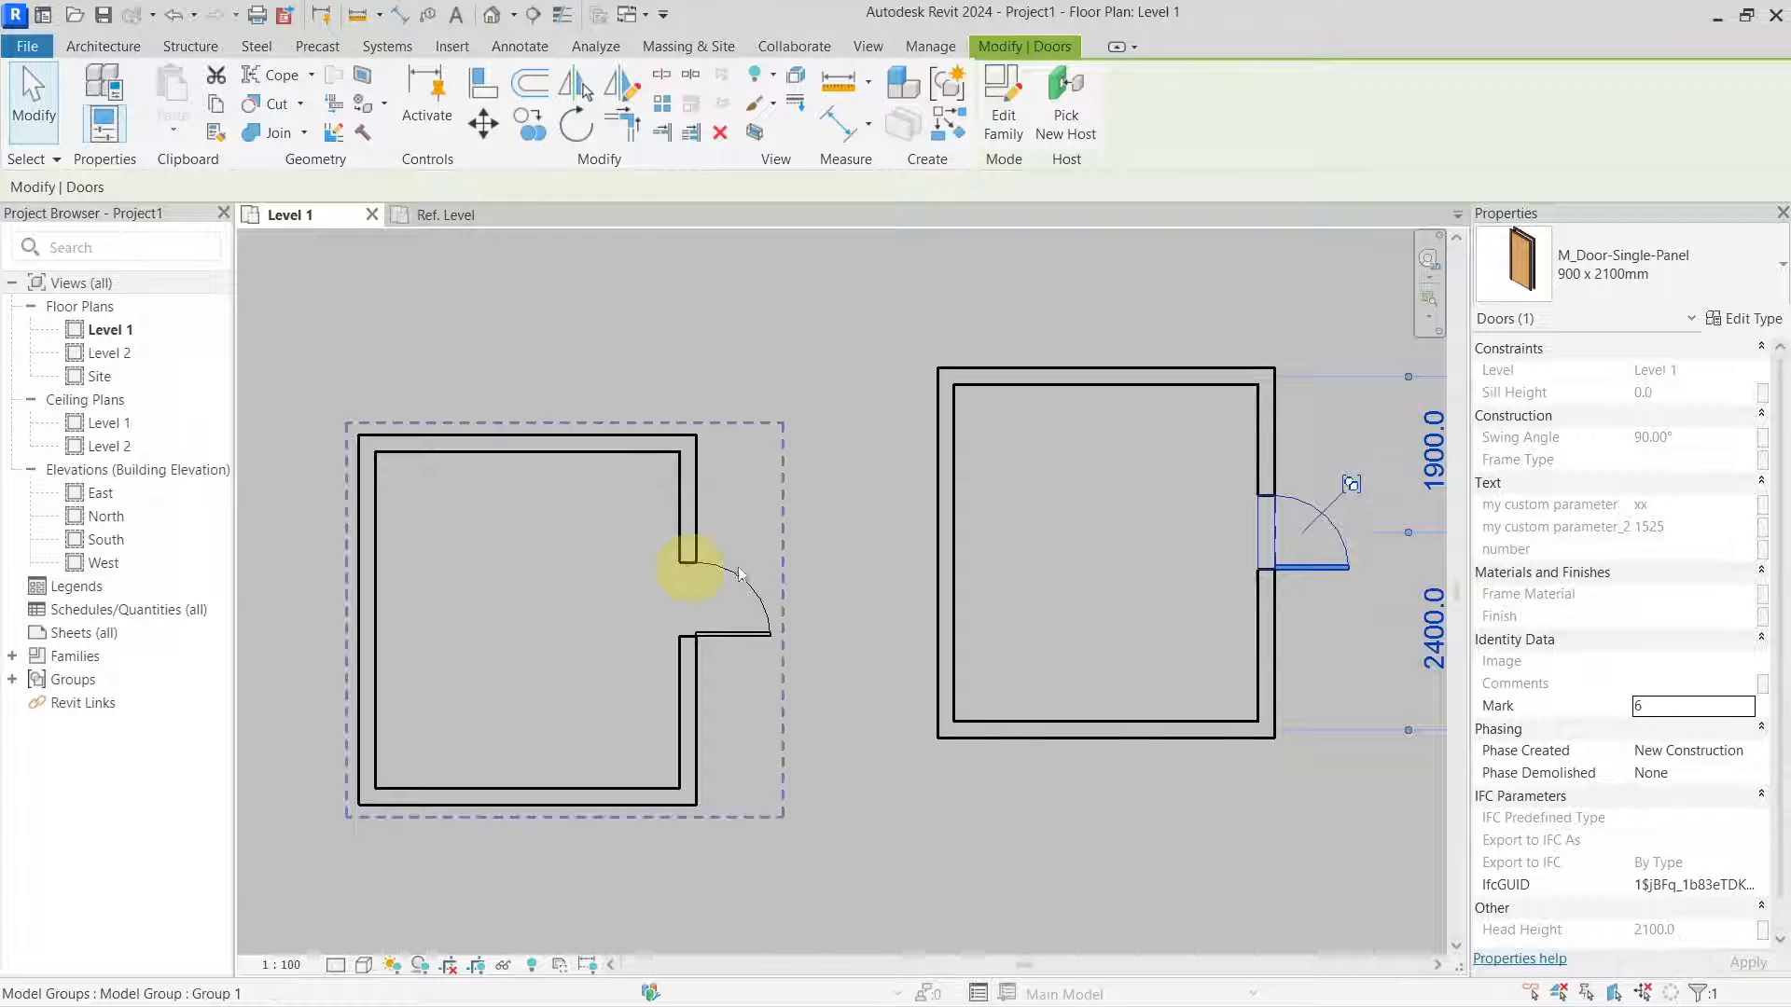
pyautogui.click(854, 456)
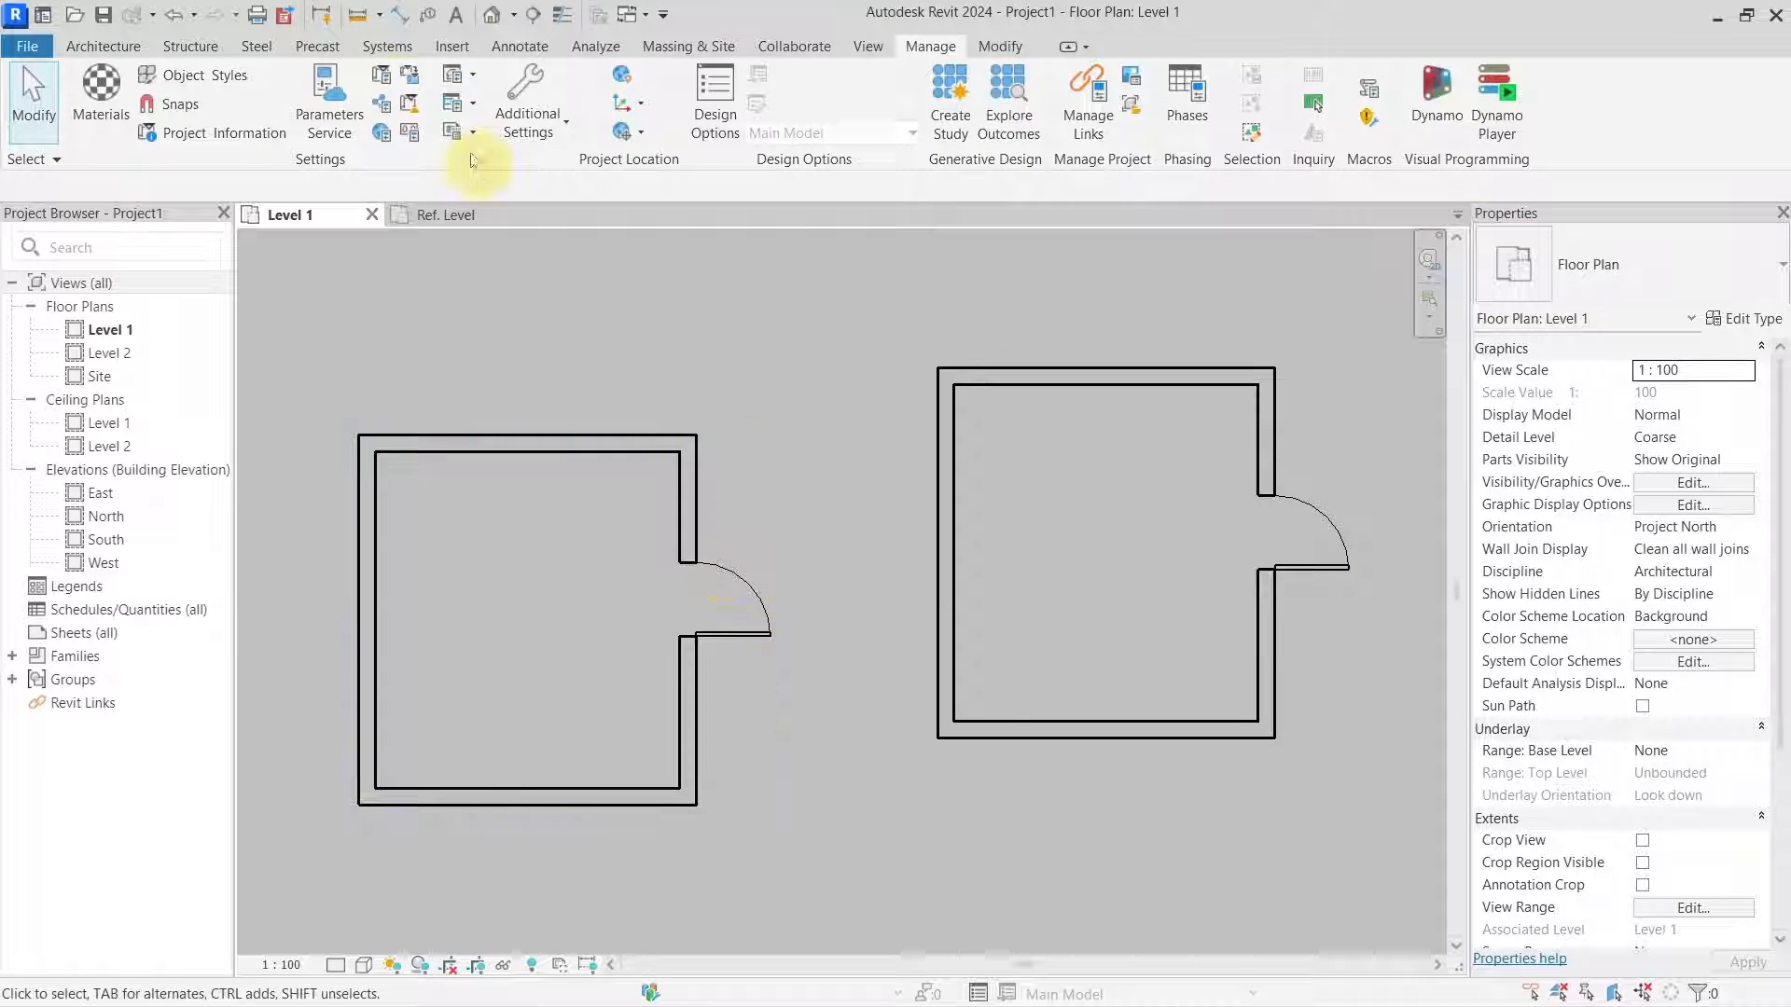
# Change the project parameter "my custom parameter_2" to "Values can vary by group instance" and apply the change
pyautogui.click(383, 75)
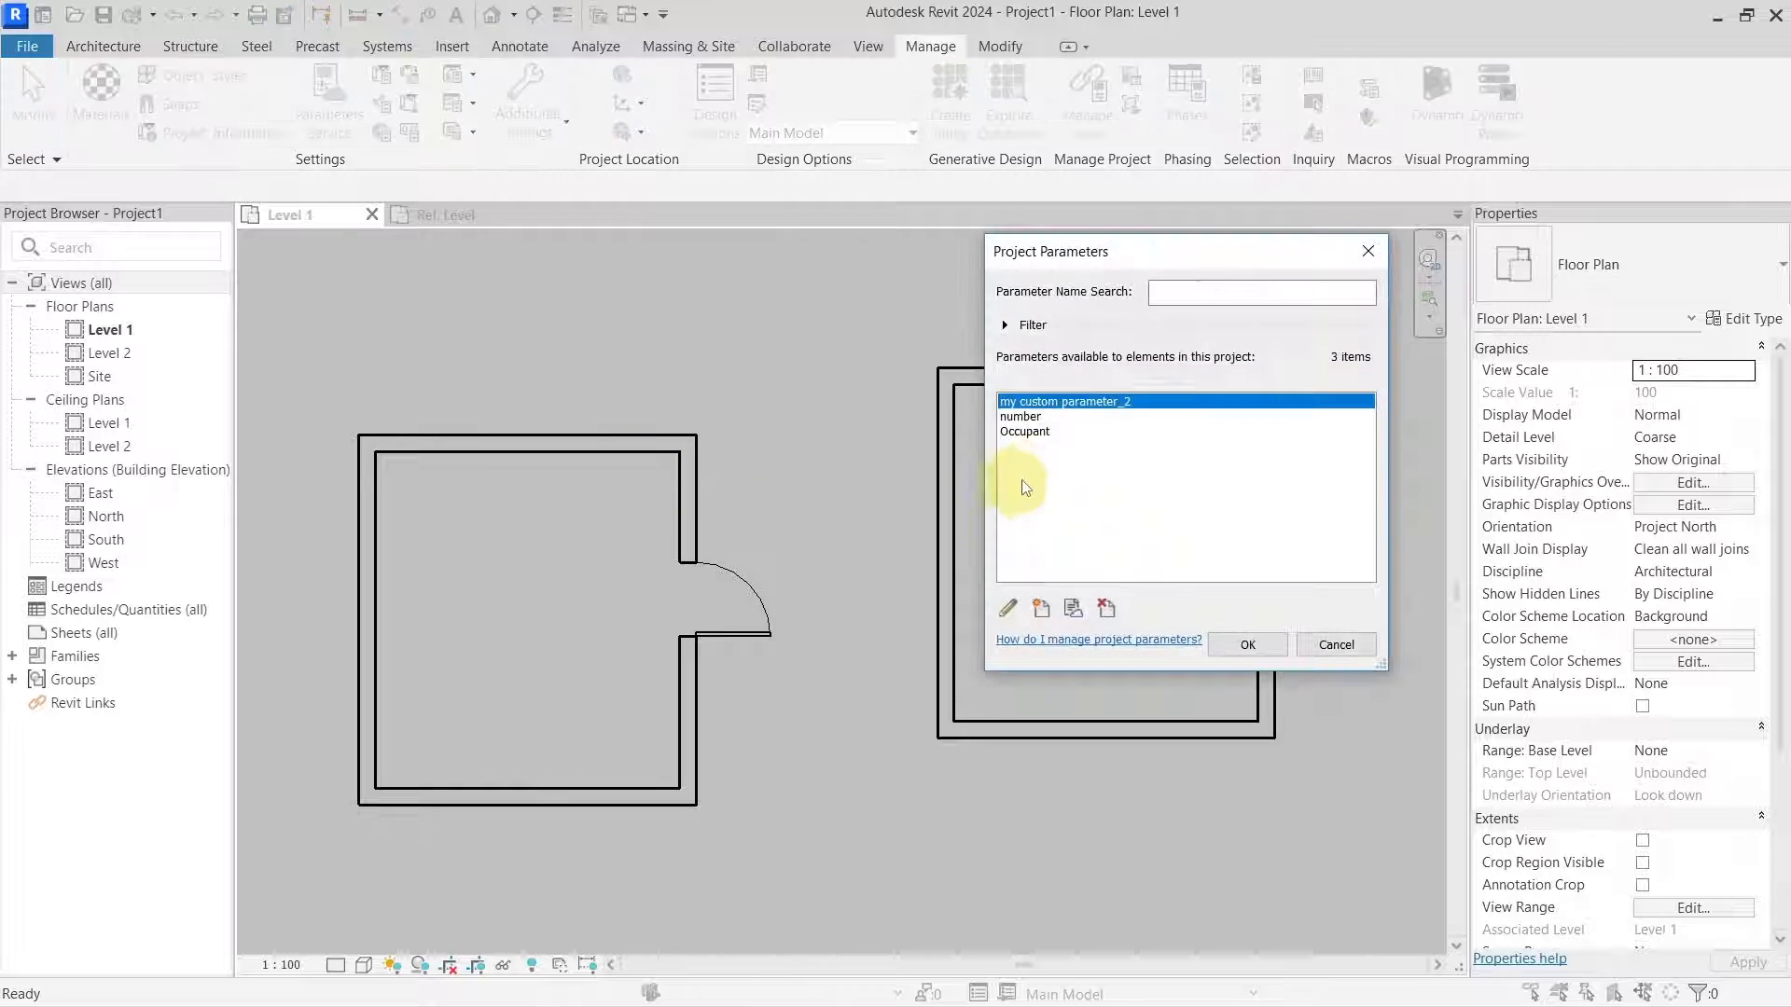
pyautogui.click(1009, 608)
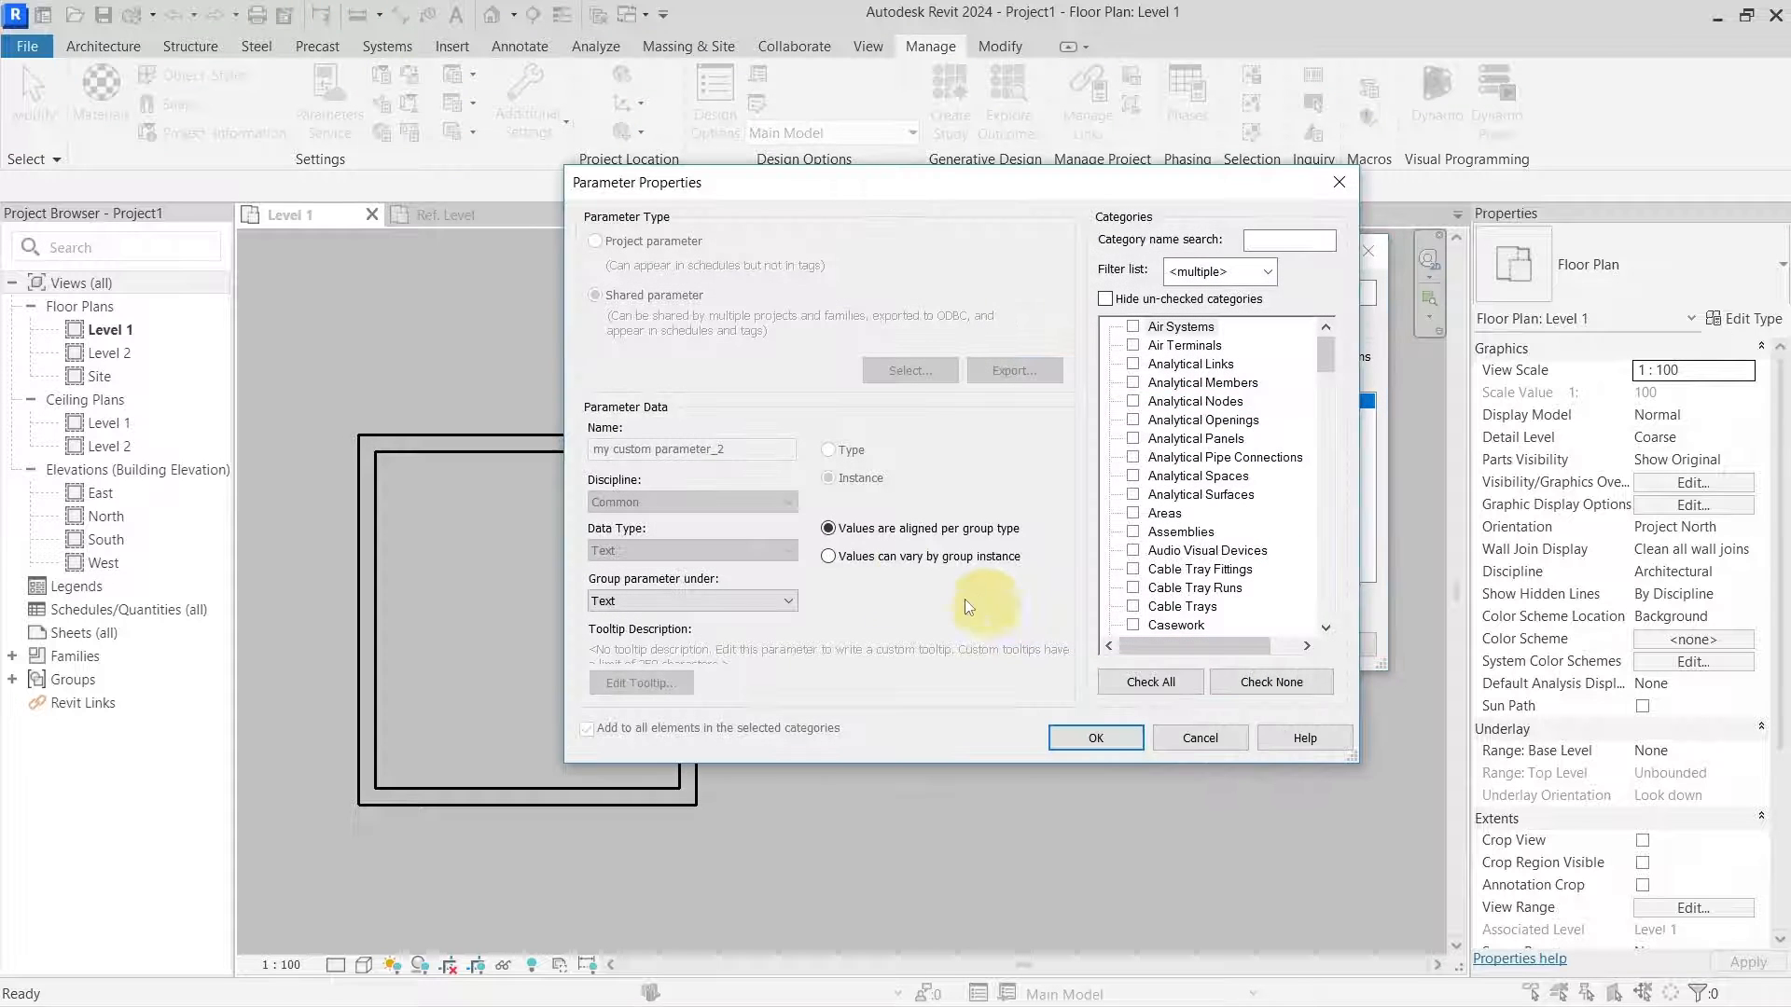
pyautogui.click(856, 564)
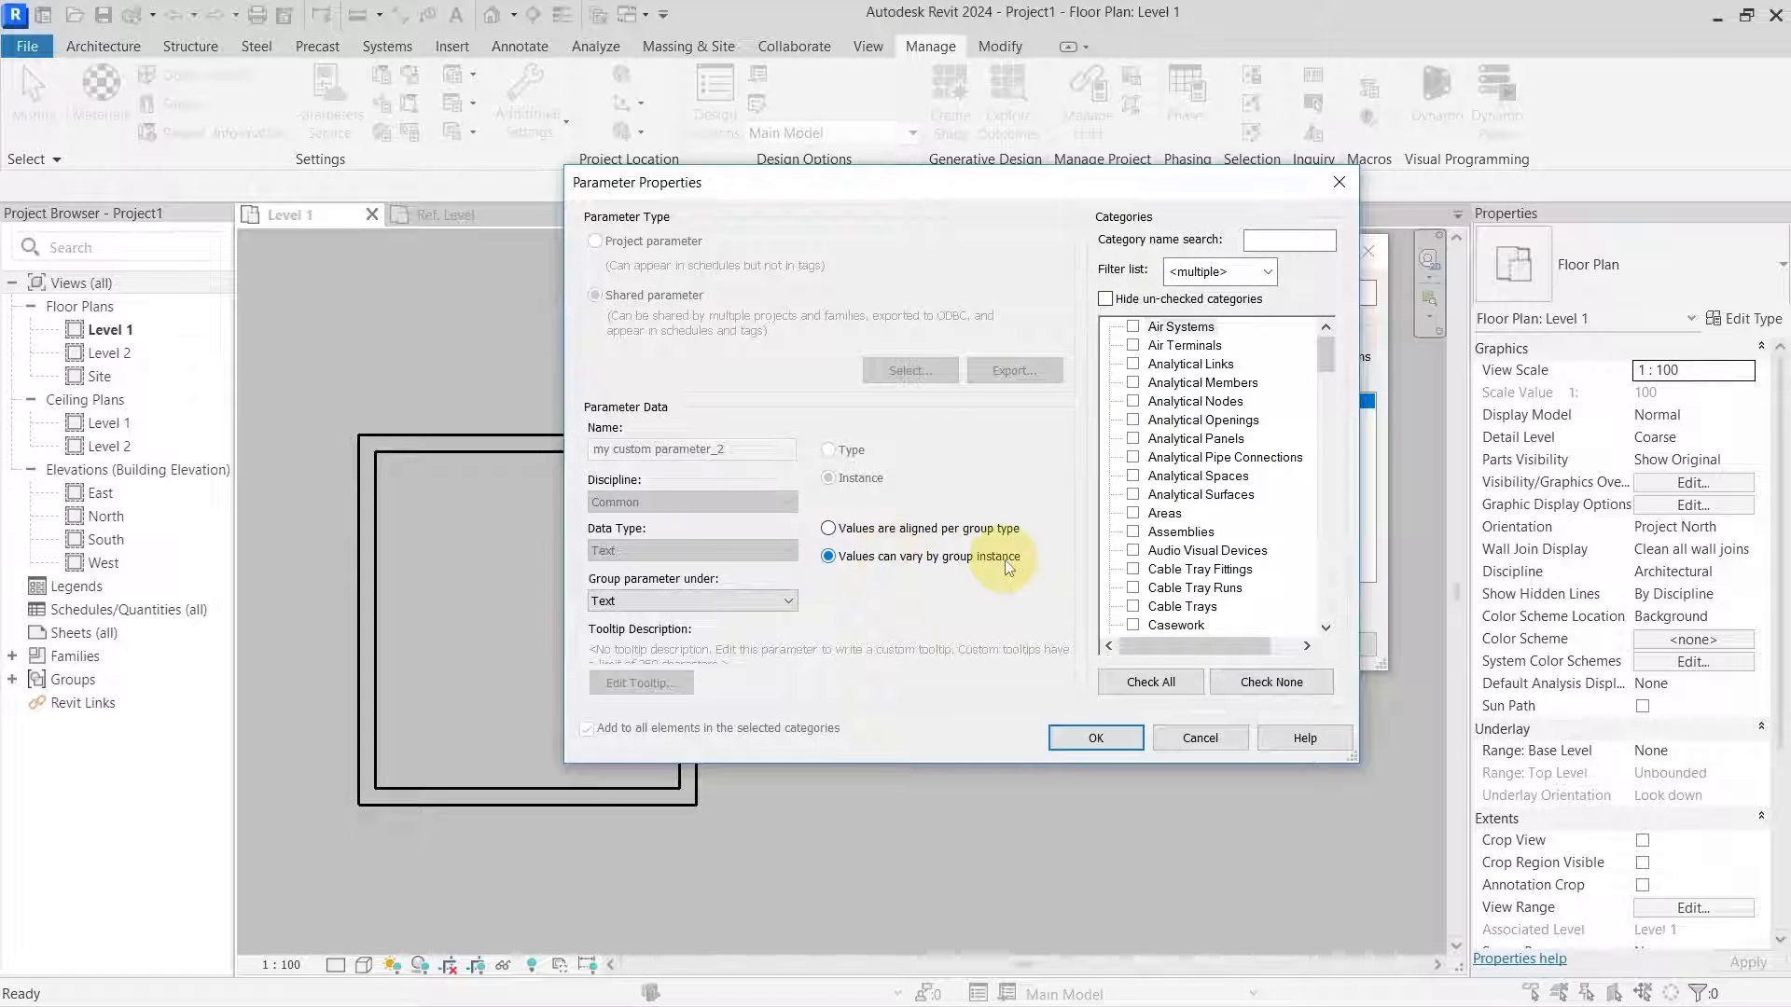
pyautogui.click(1091, 736)
pyautogui.click(1247, 644)
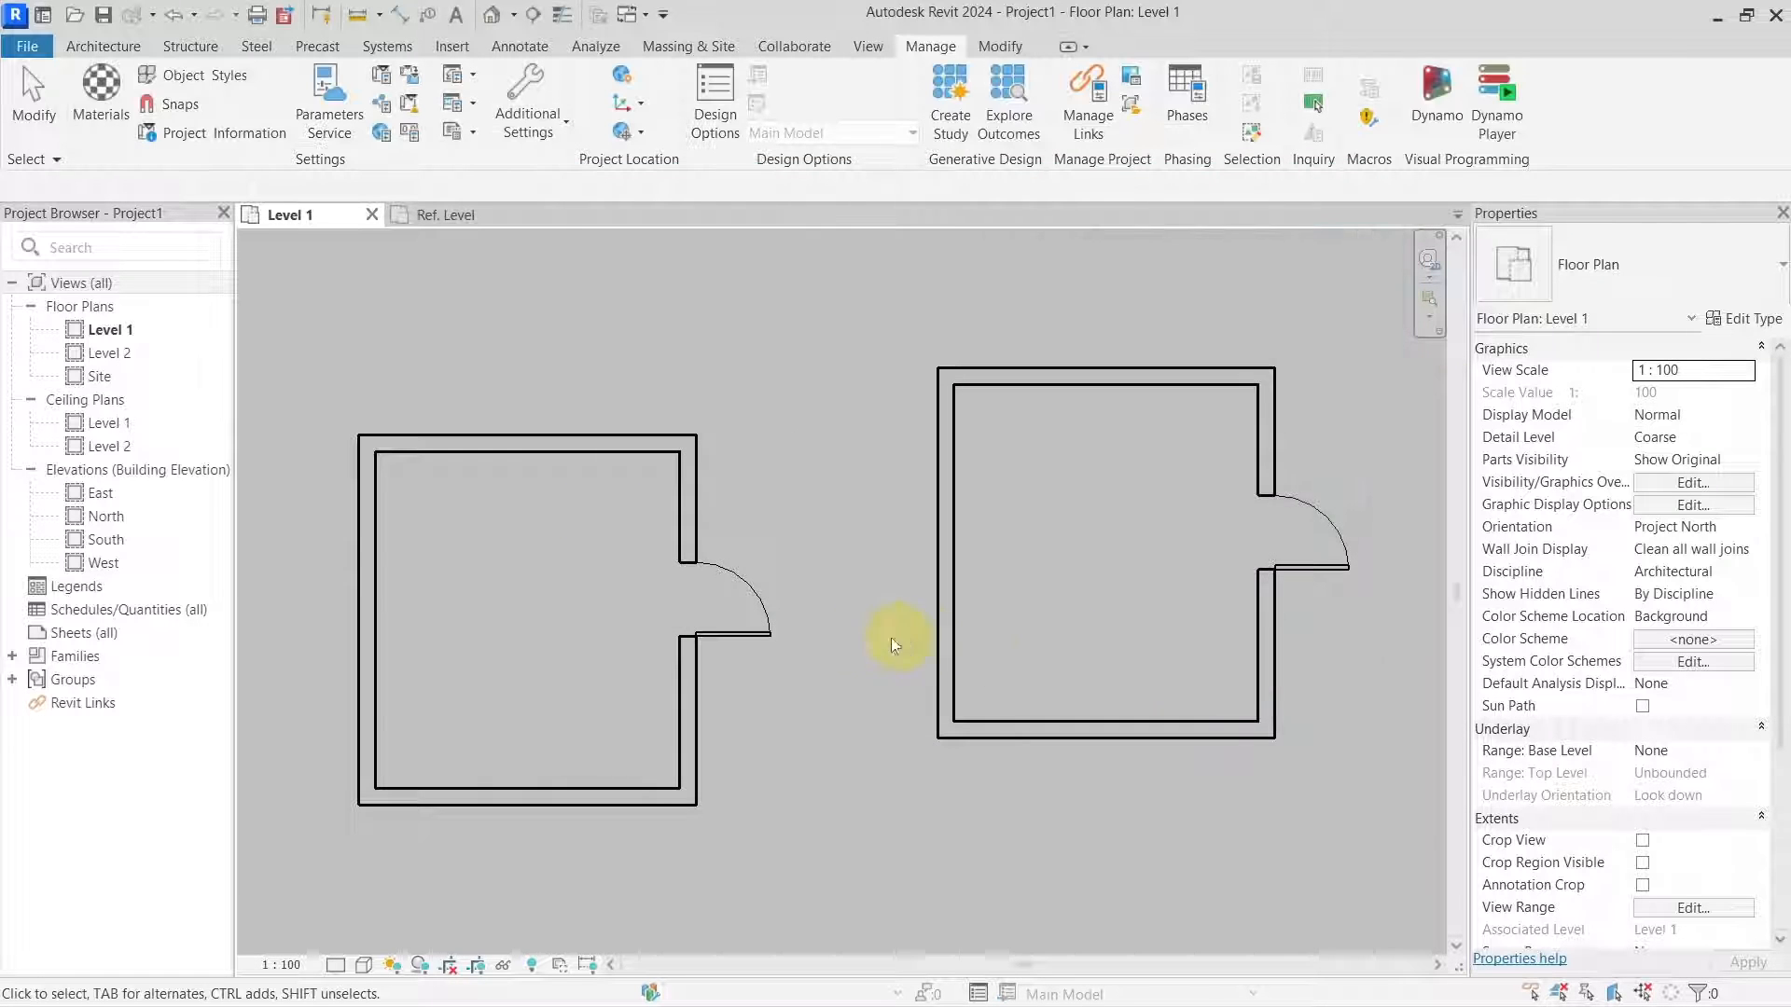
# Set "my custom parameter_2" to fdsfdsfds on the door in the right room group, without entering group editing
pyautogui.click(775, 625)
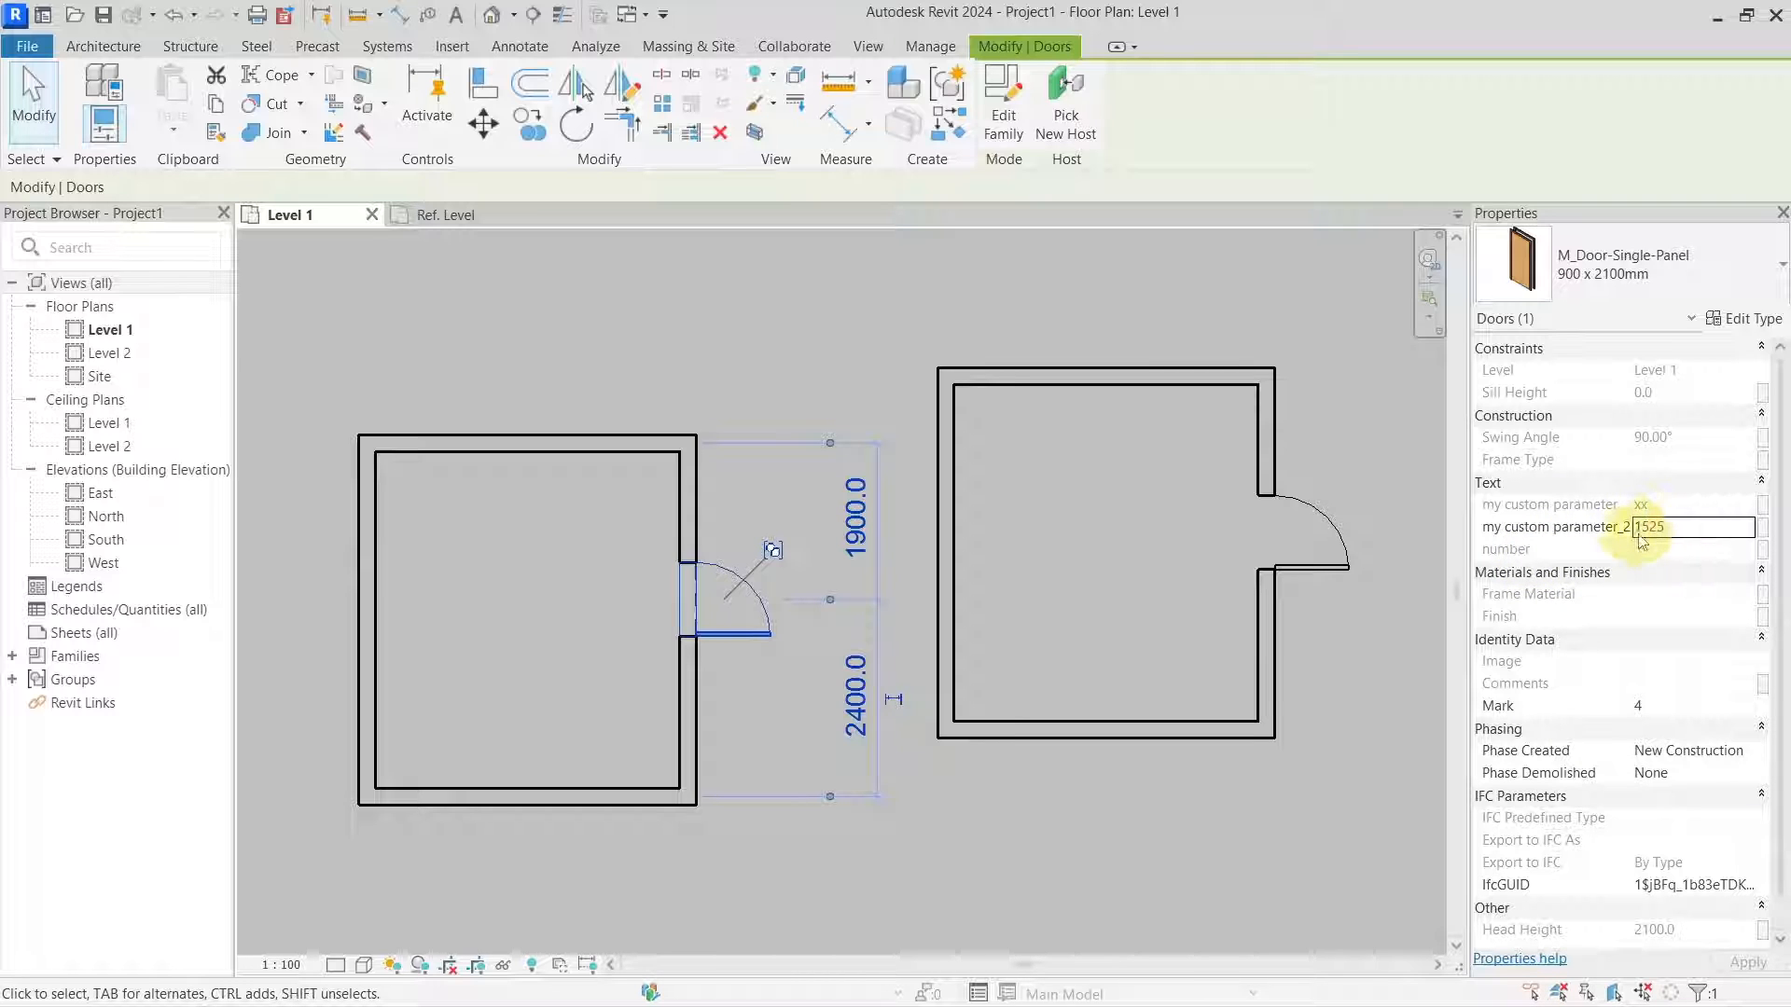
pyautogui.click(1346, 567)
pyautogui.click(1689, 530)
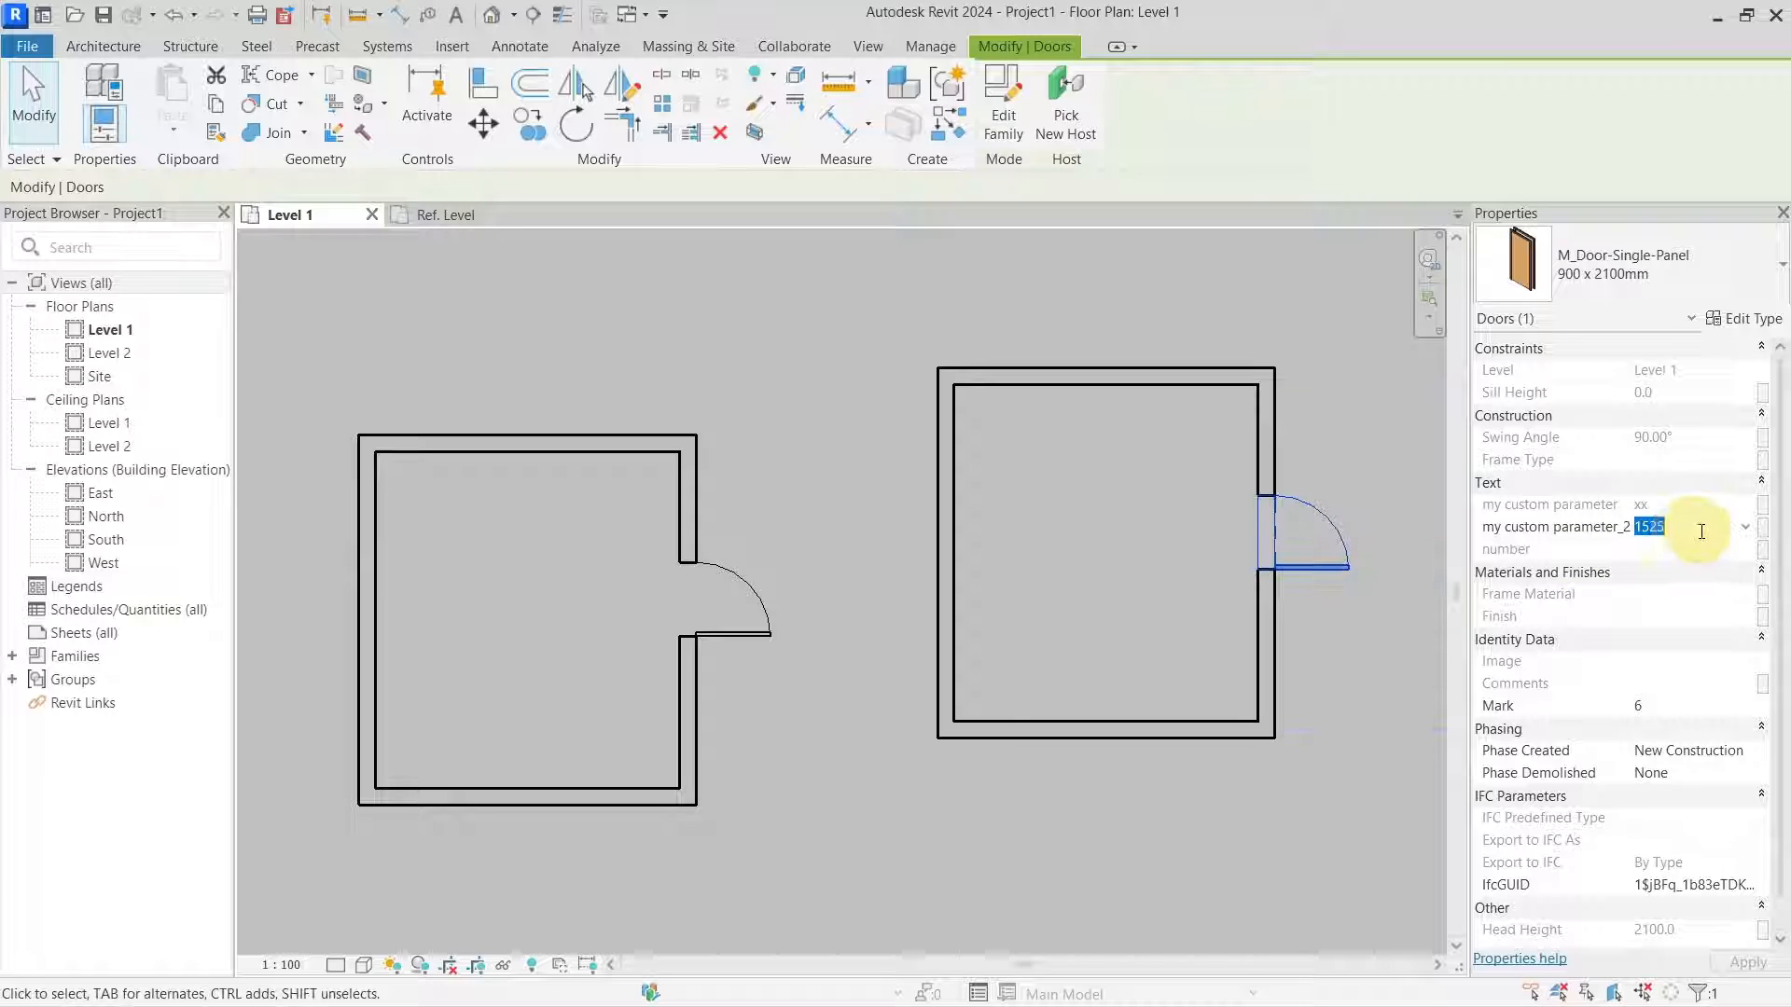
pyautogui.write('fdsfdsfds')
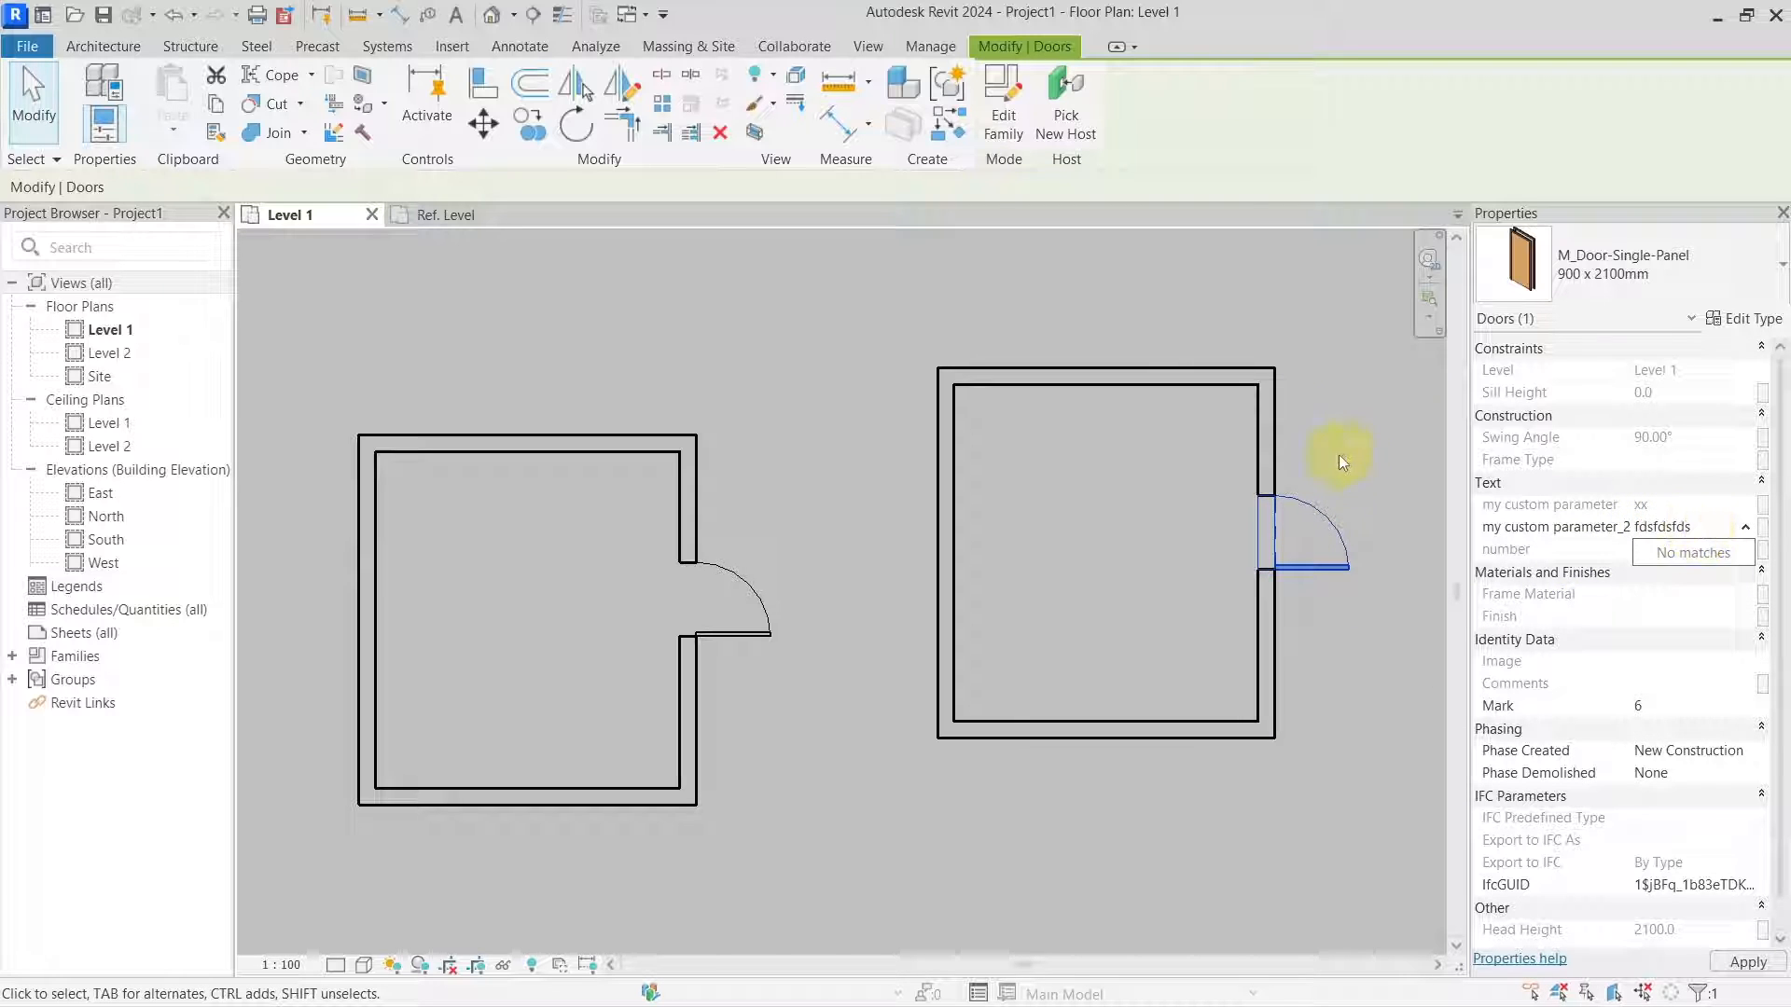
# Compare the "my custom parameter_2" values of the doors in the left and right room groups
pyautogui.click(775, 620)
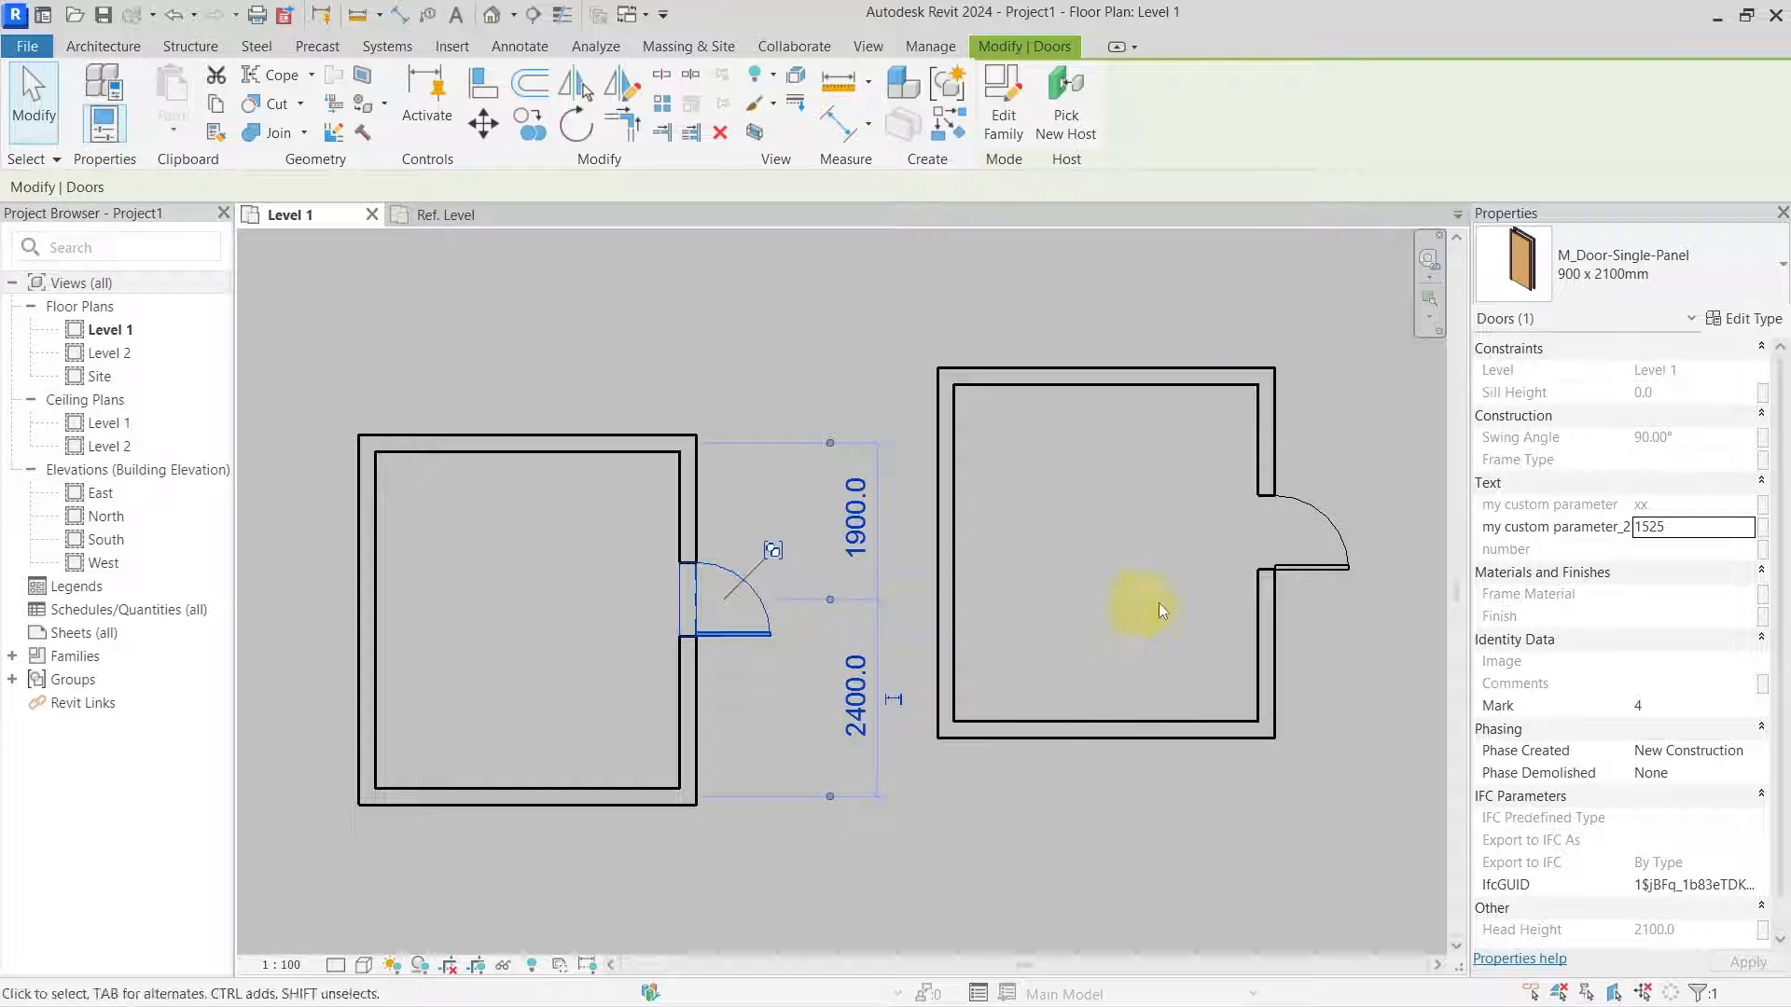
pyautogui.click(1330, 564)
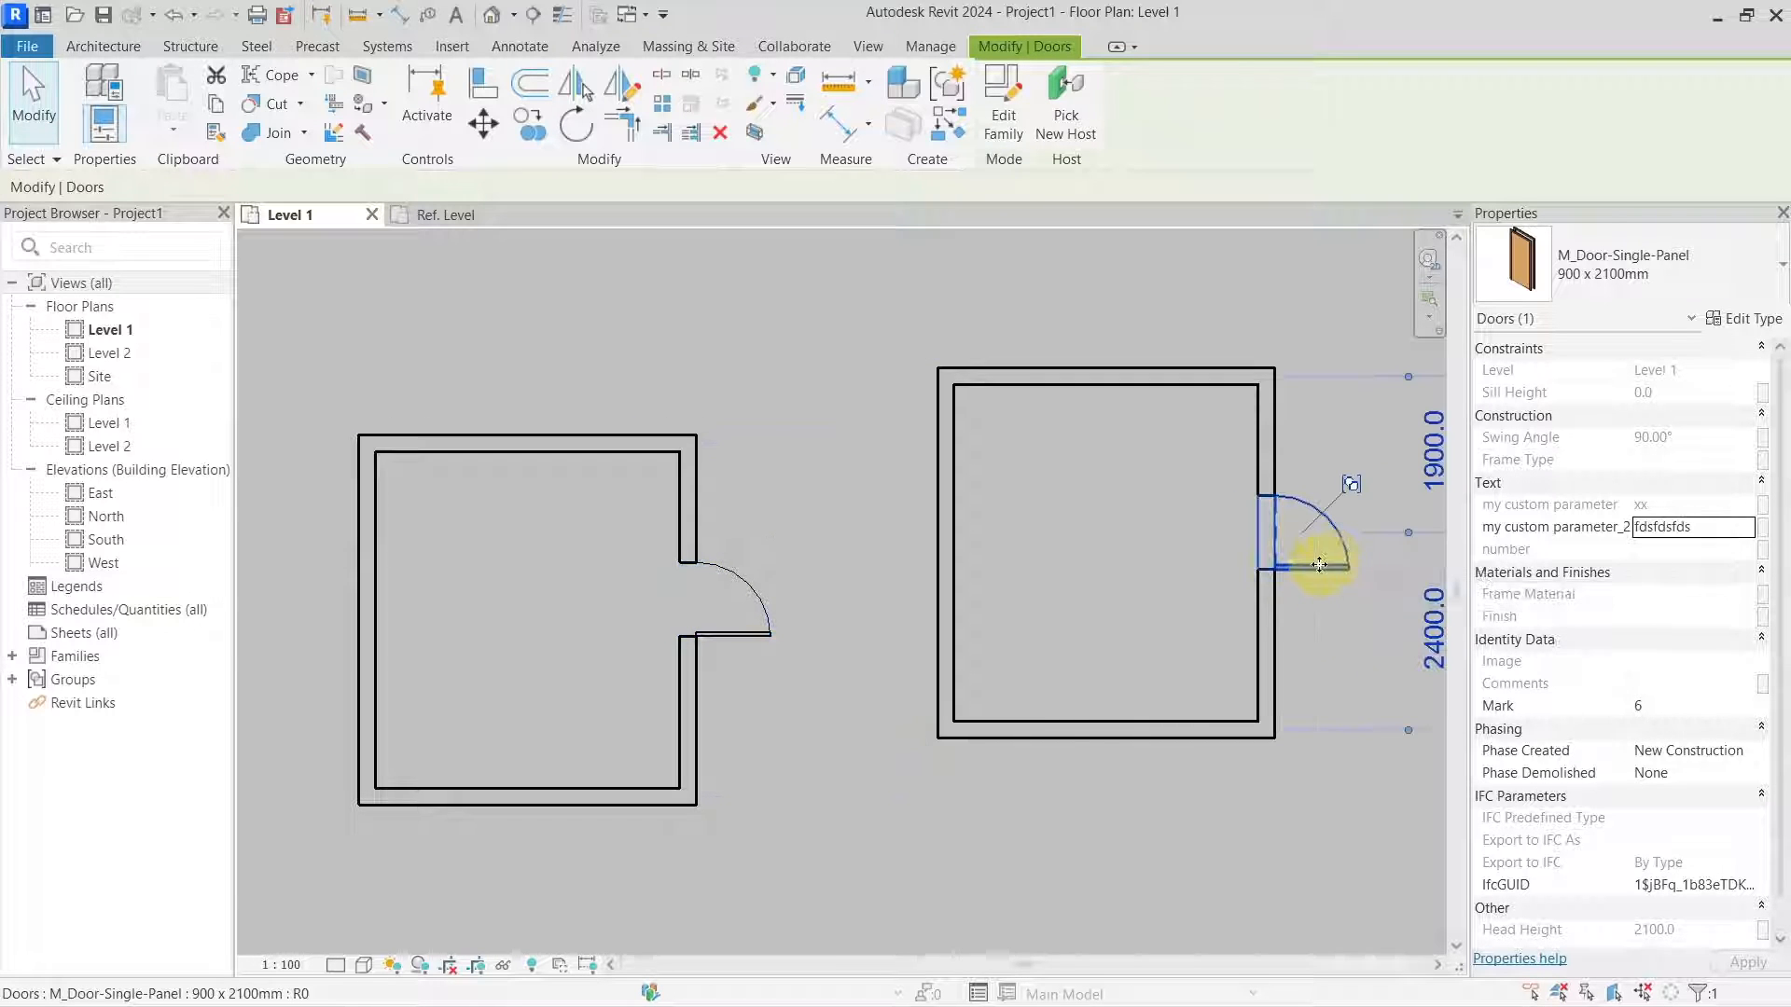
pyautogui.click(864, 563)
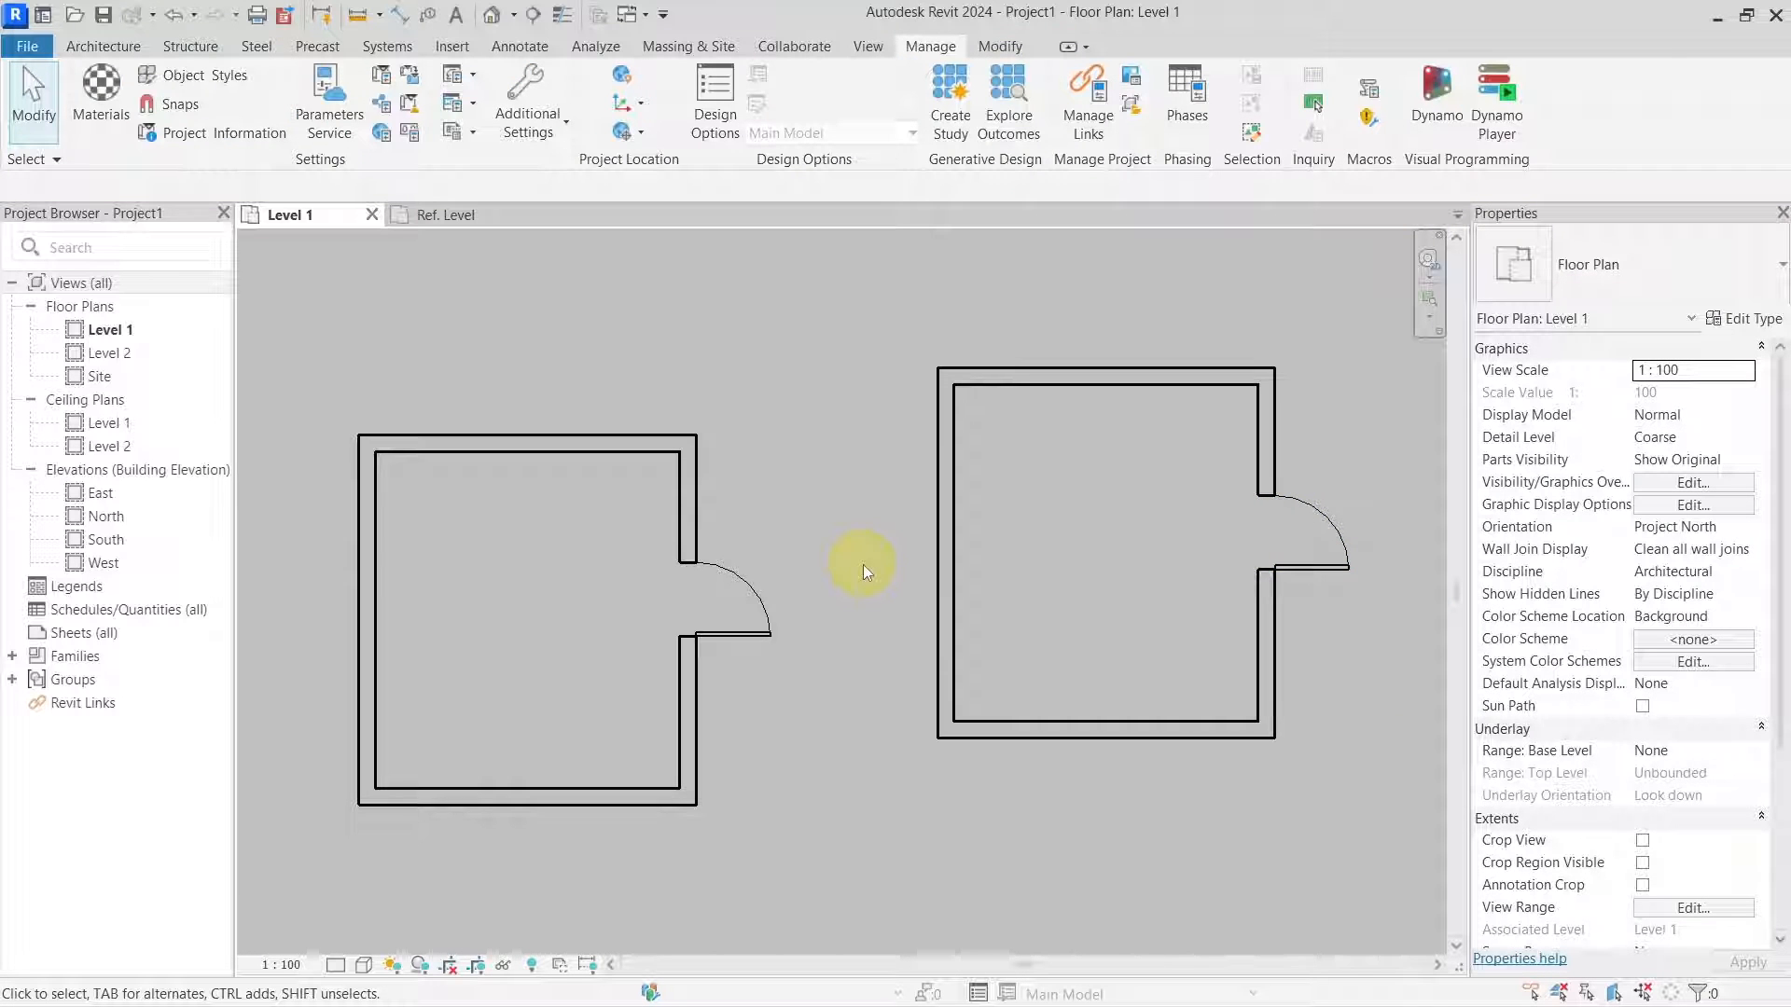
# Examine the text note below the rooms that lists parameter data types from Text to Multi-Line Text
pyautogui.scroll(-1, 838, 574)
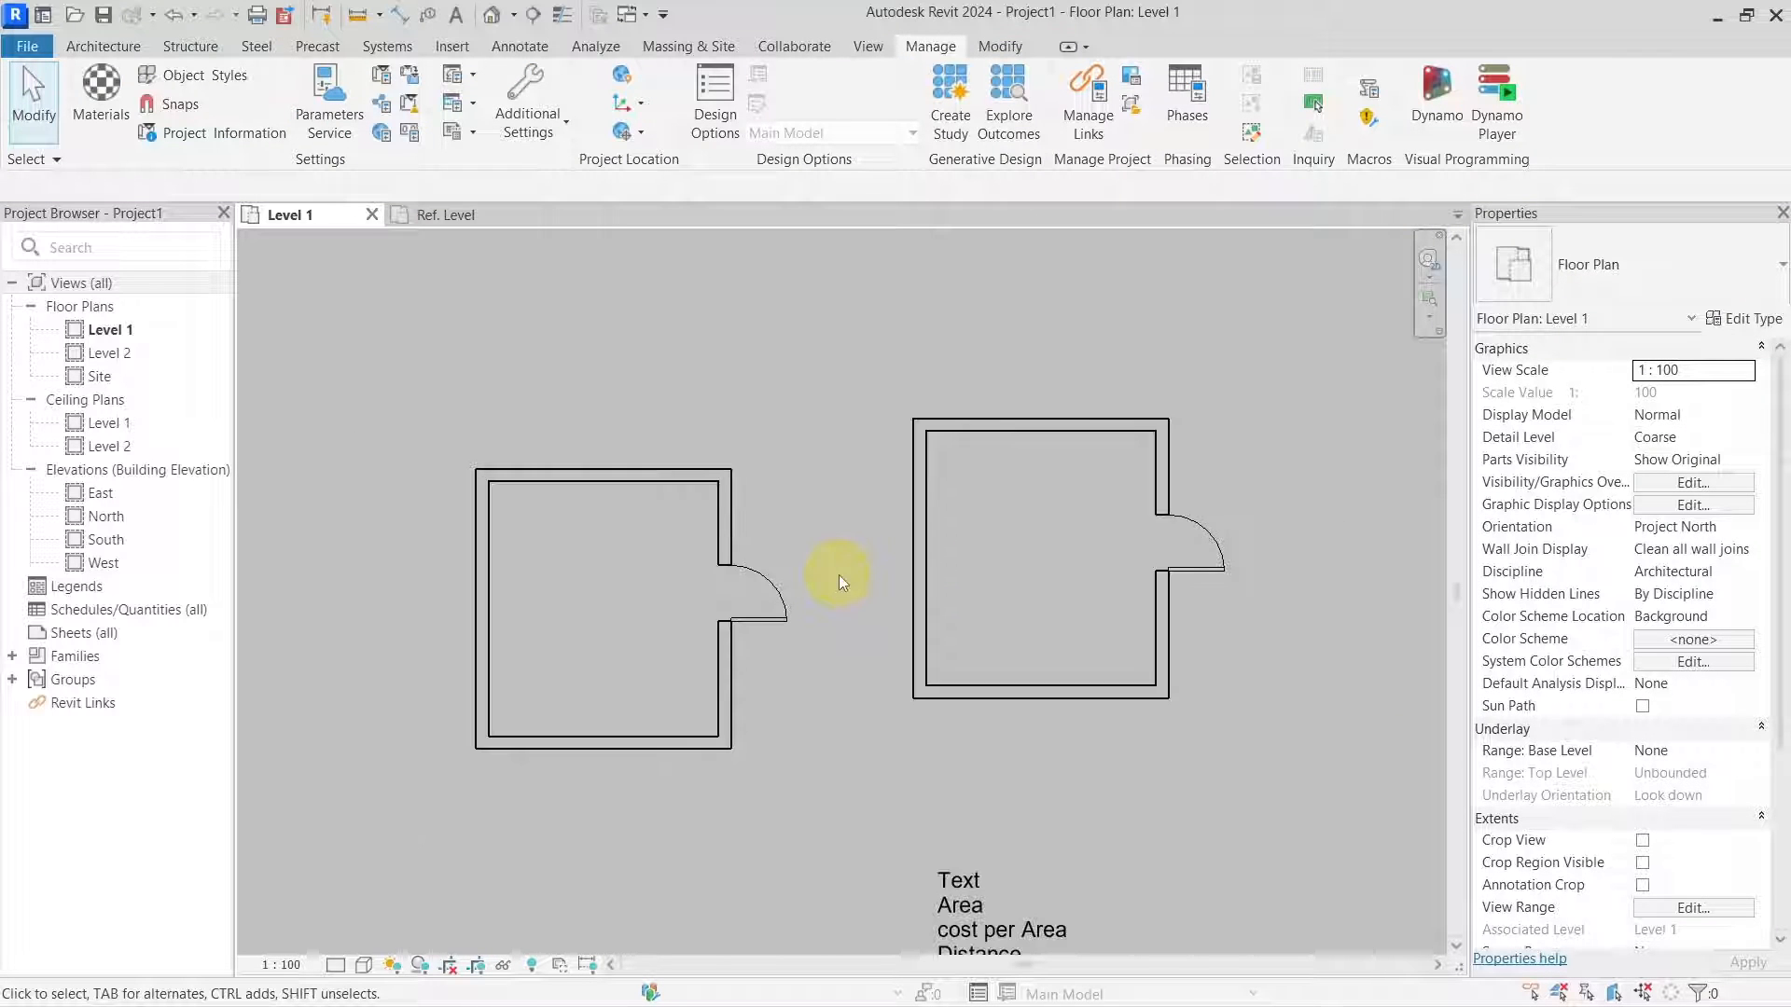
pyautogui.moveTo(897, 697); pyautogui.dragTo(781, 456, button='middle')
pyautogui.moveTo(847, 634); pyautogui.dragTo(764, 413, button='middle')
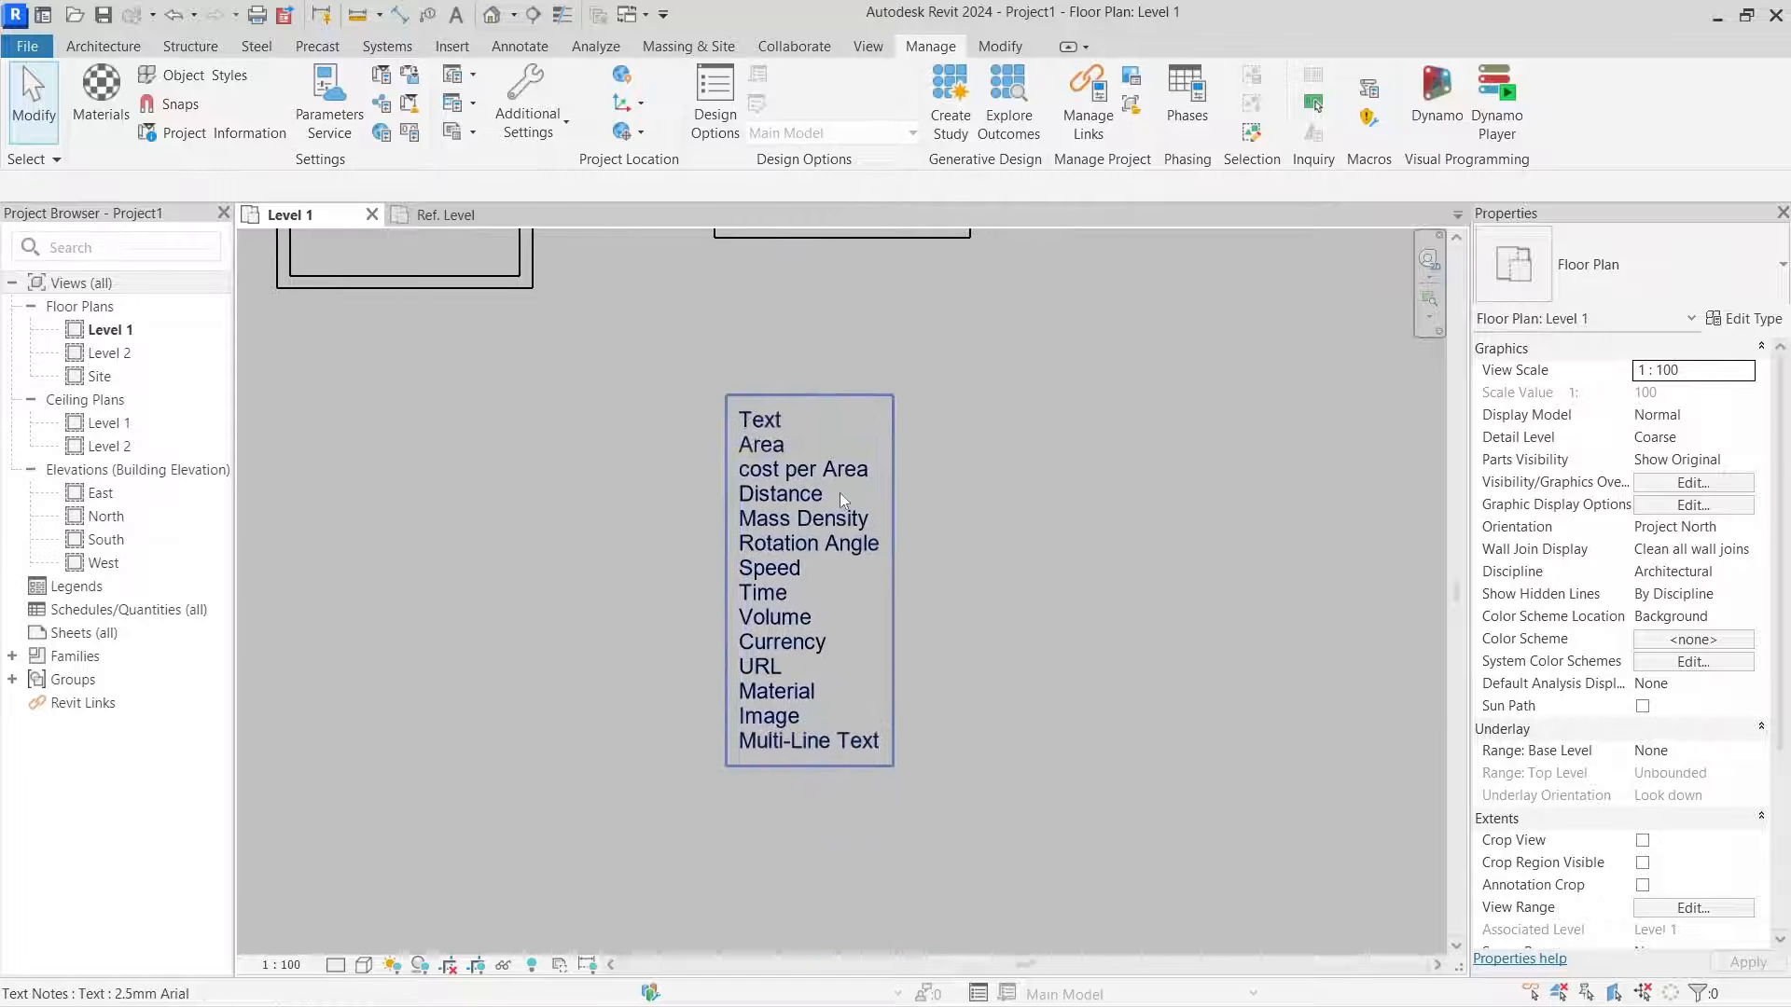
pyautogui.scroll(1, 840, 493)
pyautogui.scroll(1, 875, 551)
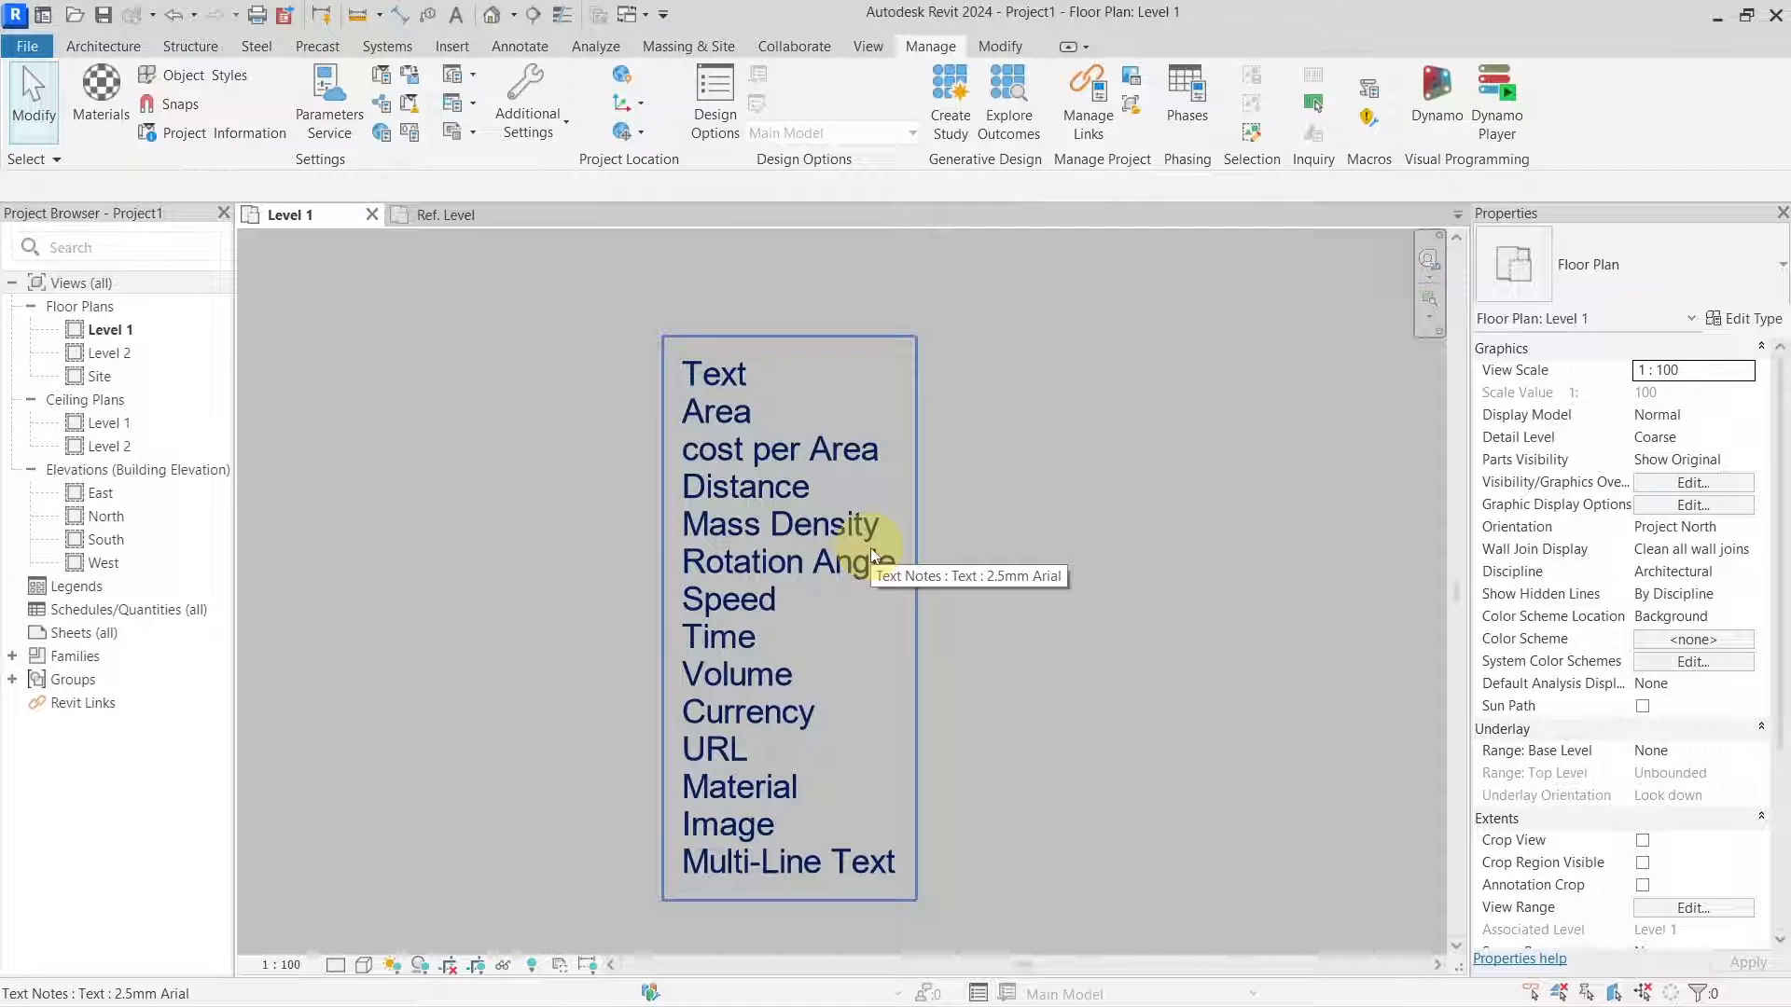
pyautogui.scroll(-1, 793, 546)
pyautogui.scroll(-1, 619, 389)
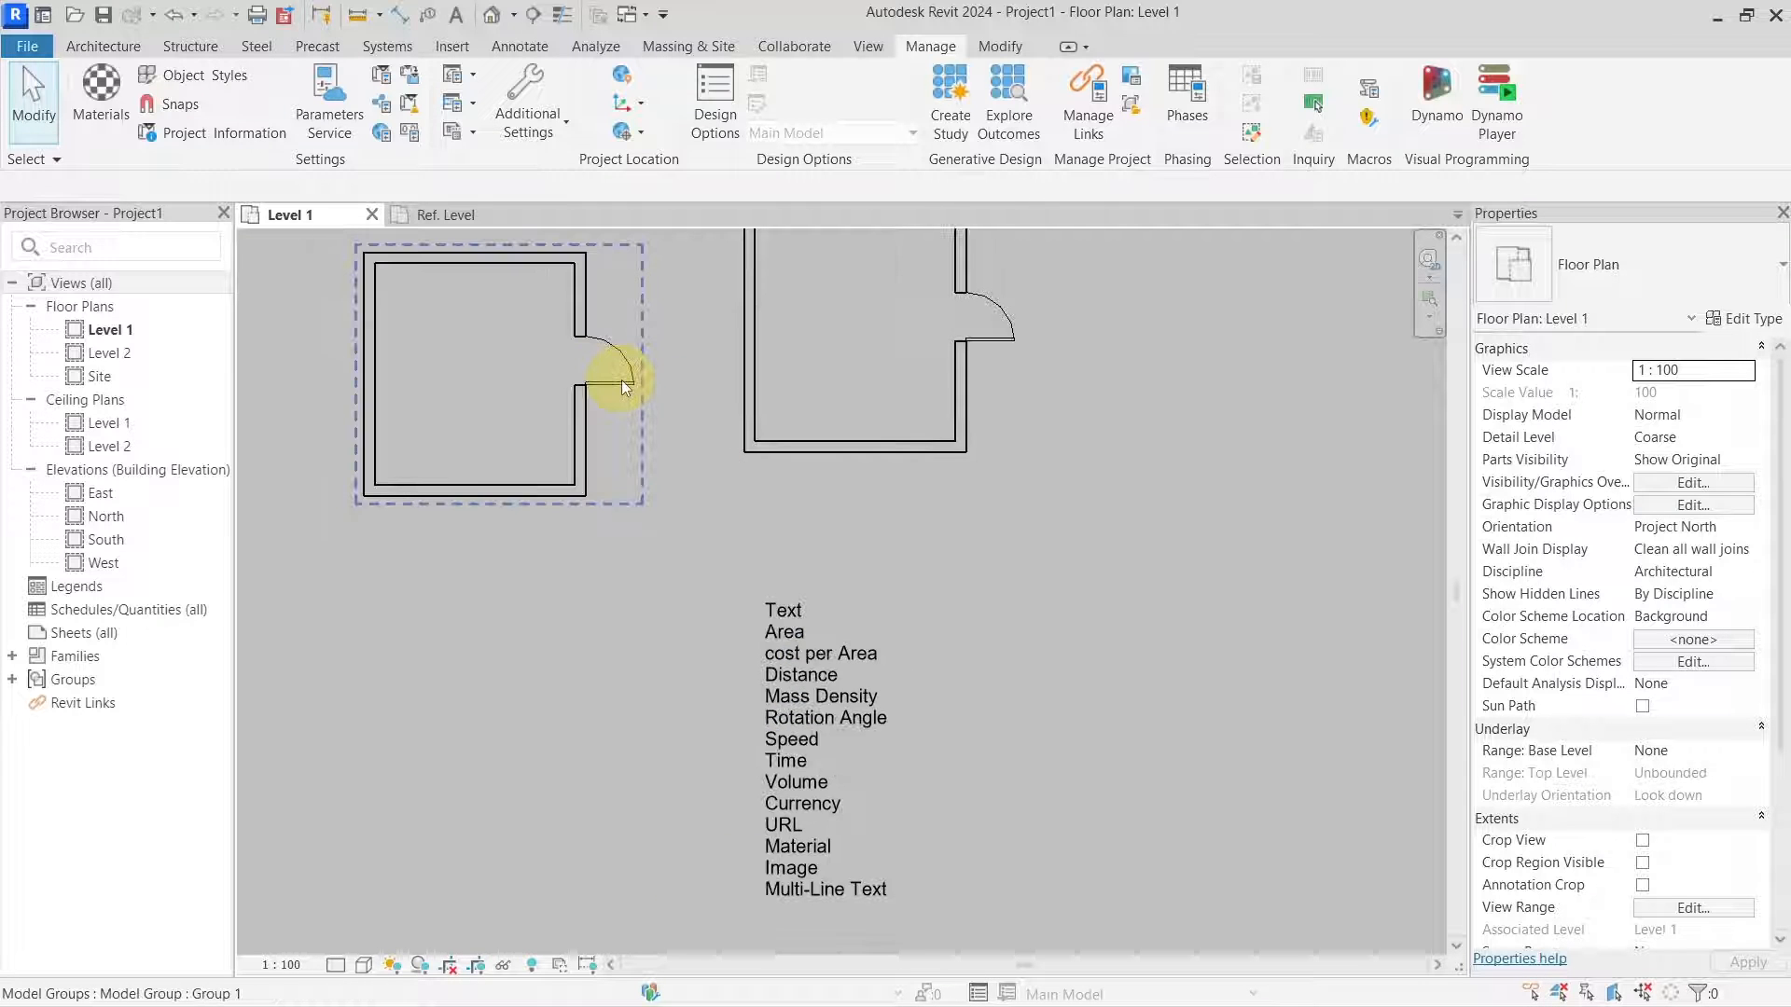
pyautogui.scroll(3, 624, 386)
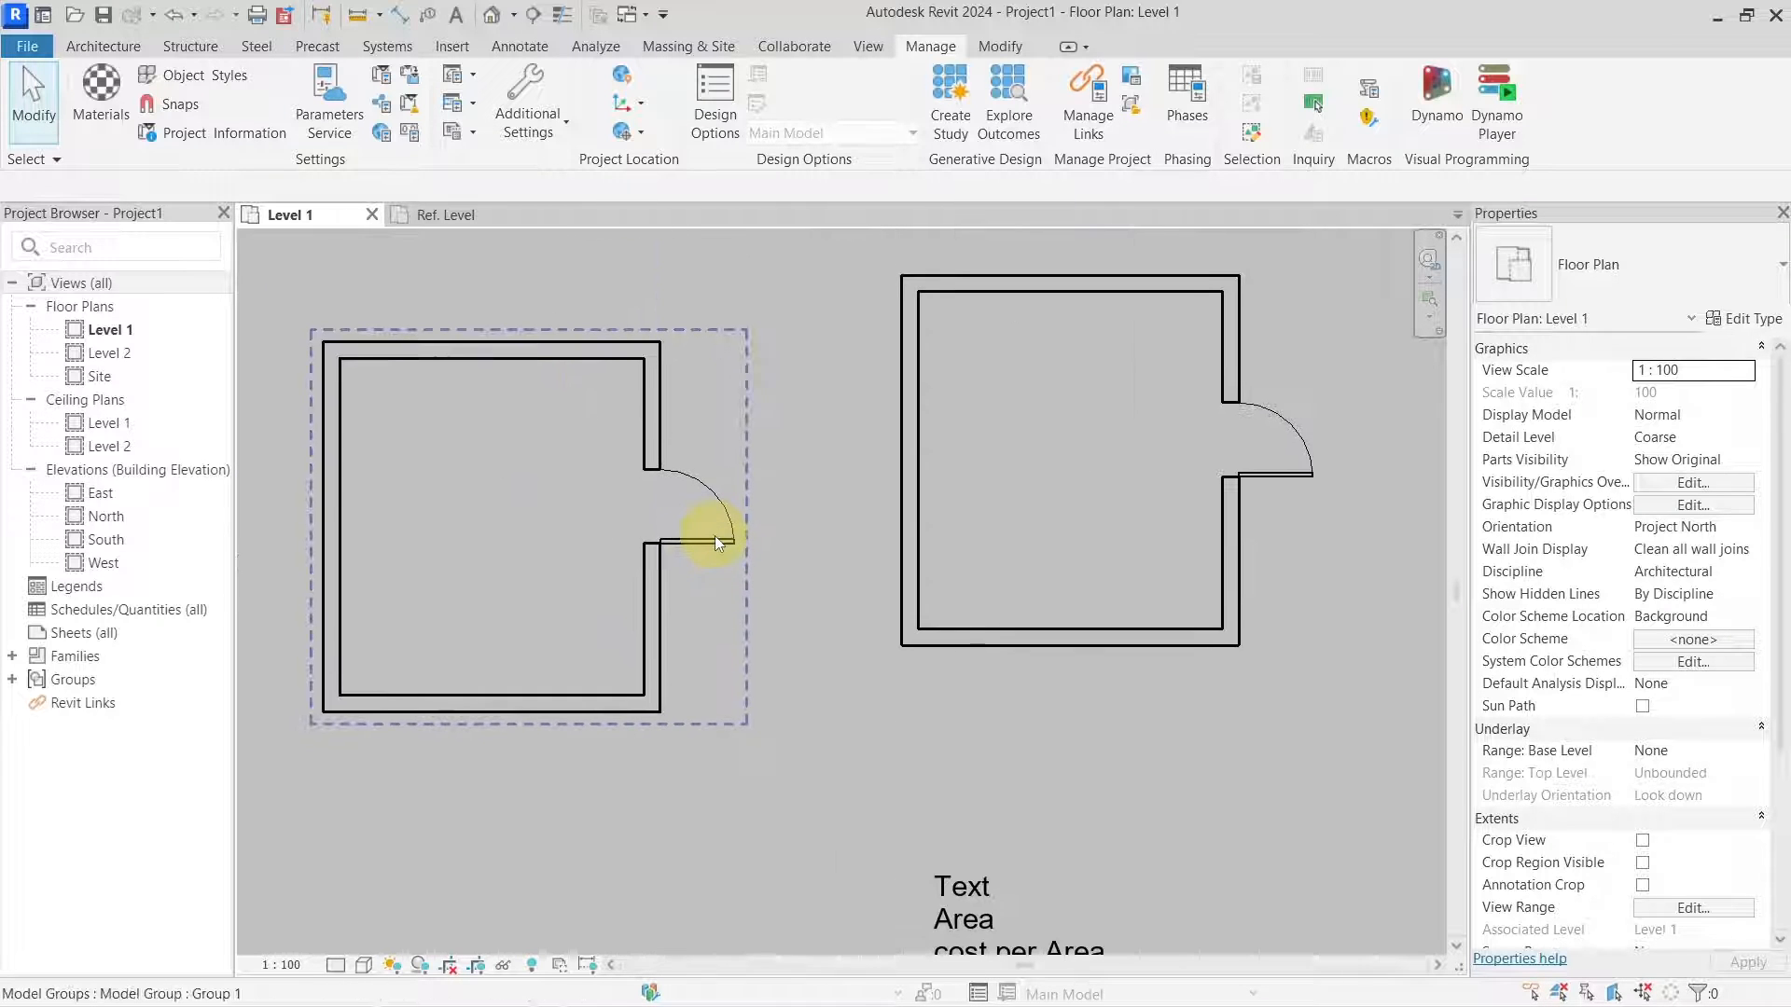
pyautogui.scroll(-2, 718, 540)
pyautogui.moveTo(860, 663); pyautogui.dragTo(739, 415, button='middle')
pyautogui.scroll(2, 778, 554)
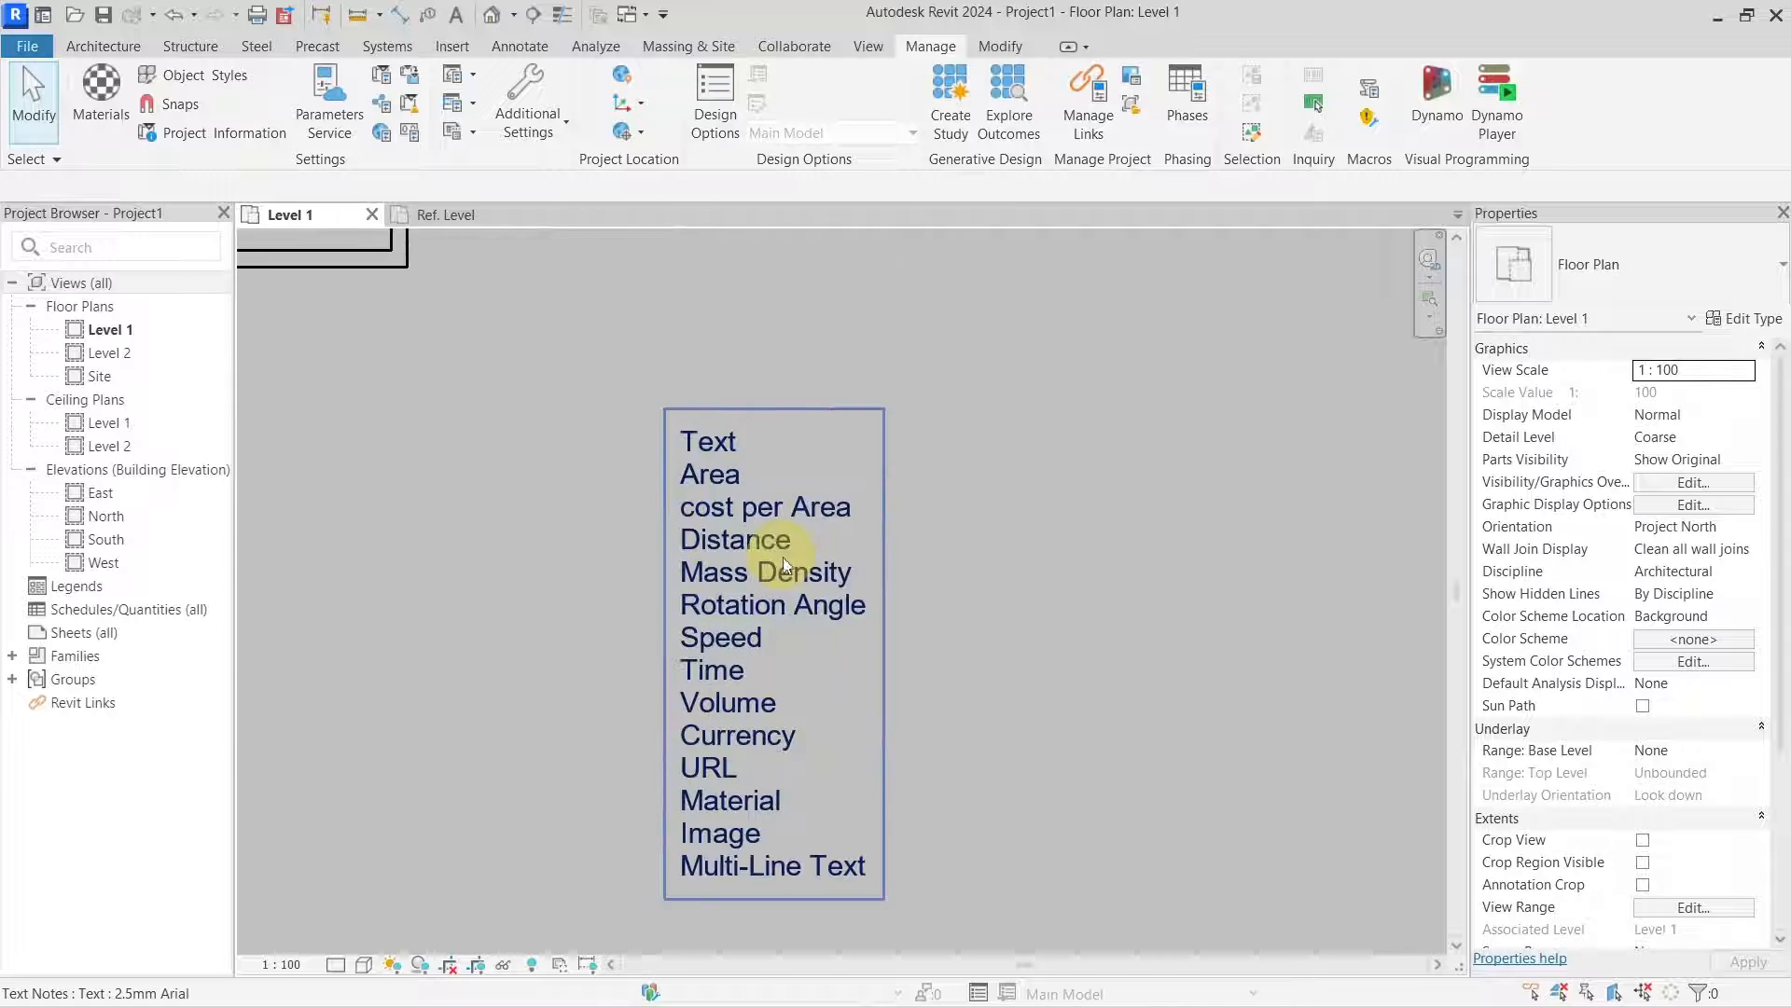
pyautogui.moveTo(772, 538); pyautogui.dragTo(740, 457, button='middle')
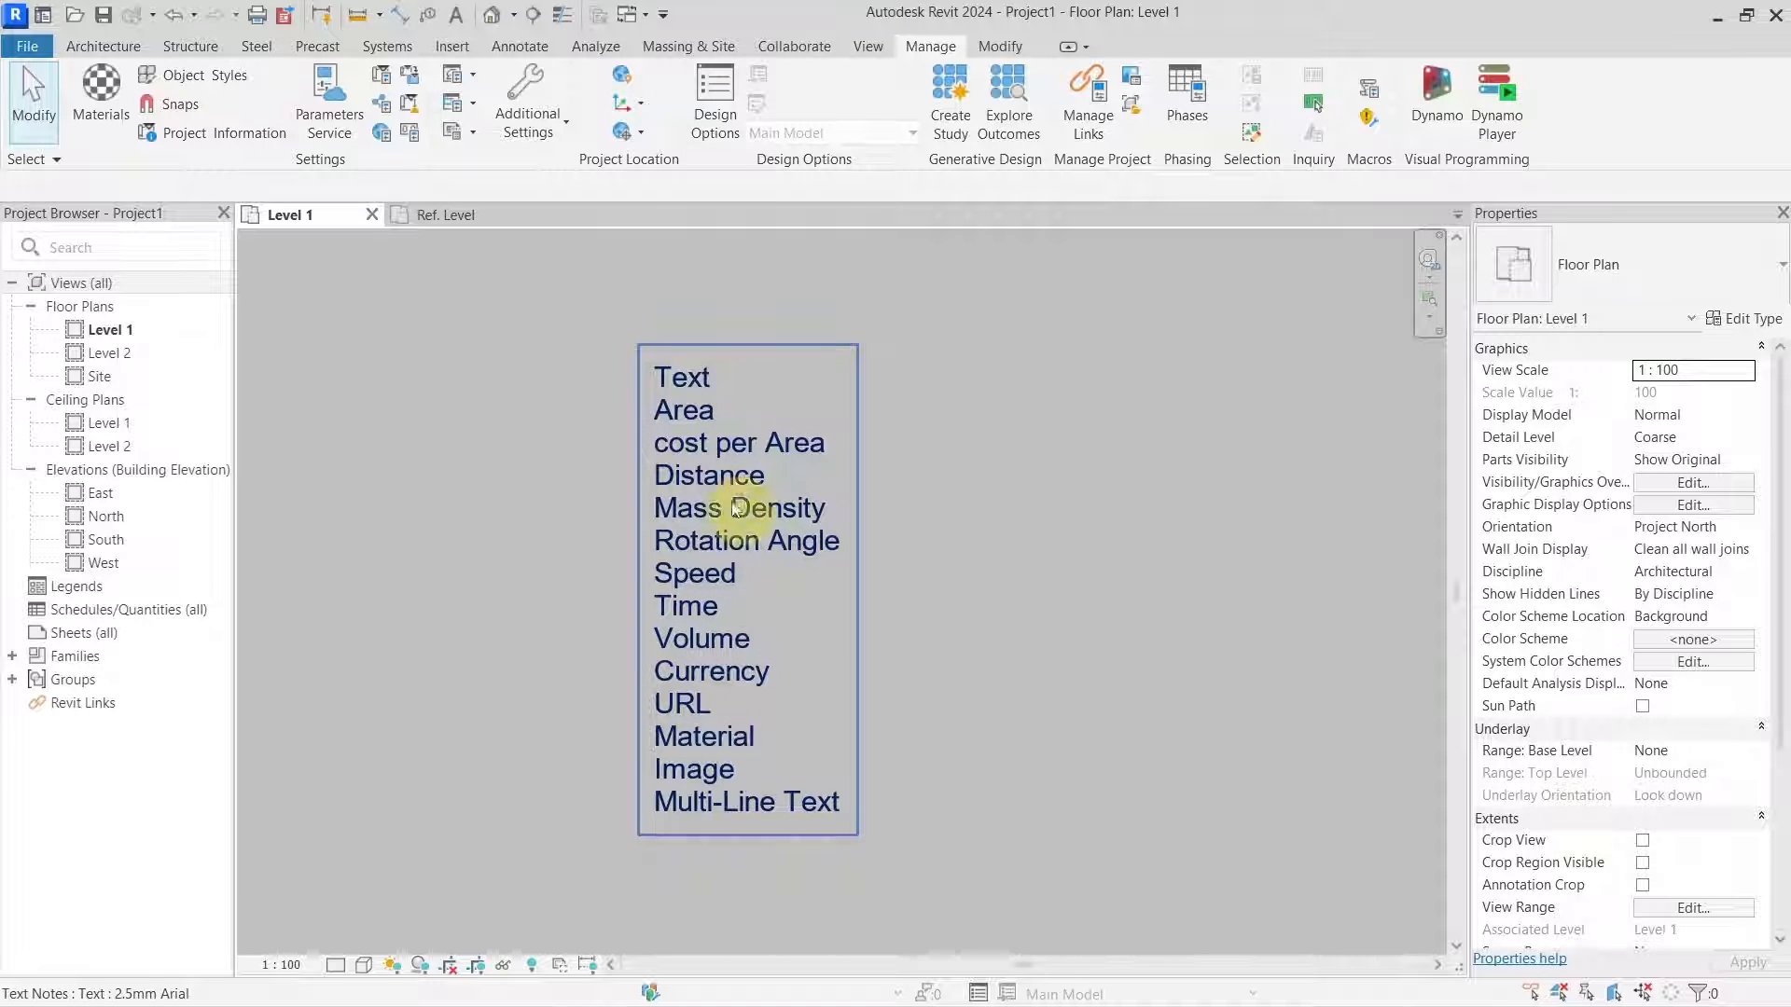
# Inspect the group value options of the project parameter "number" and close its properties without changes
pyautogui.click(388, 82)
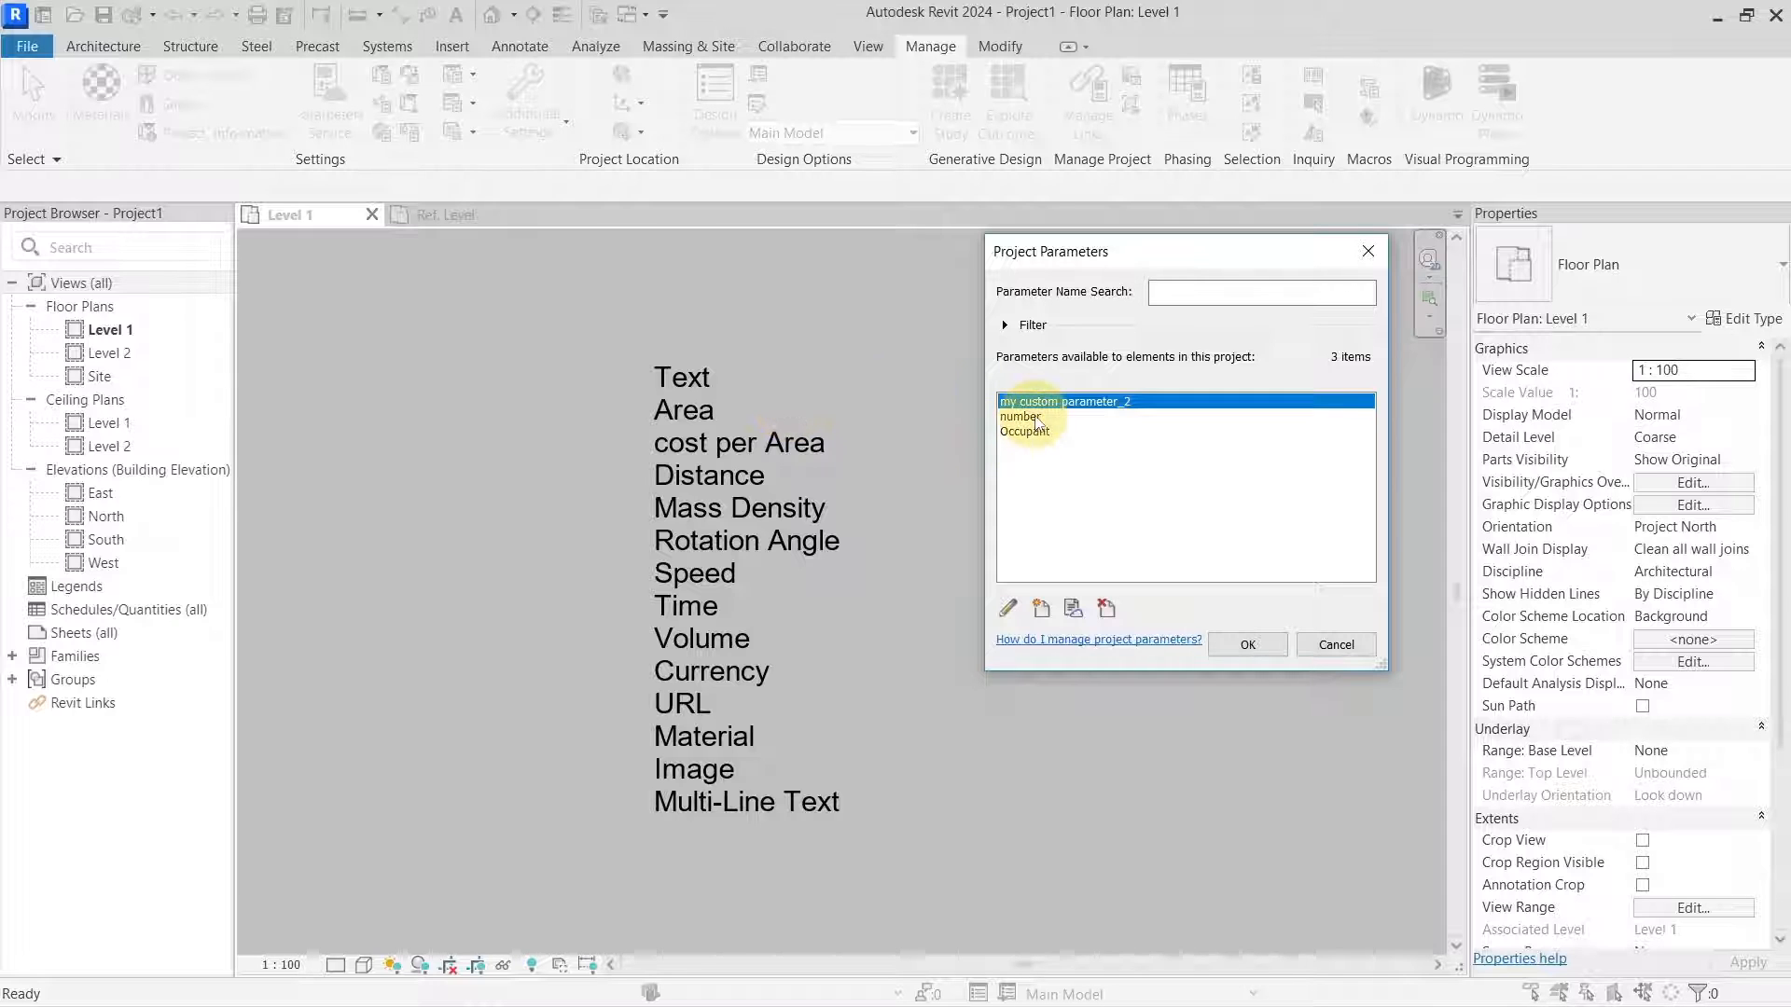
pyautogui.click(1052, 419)
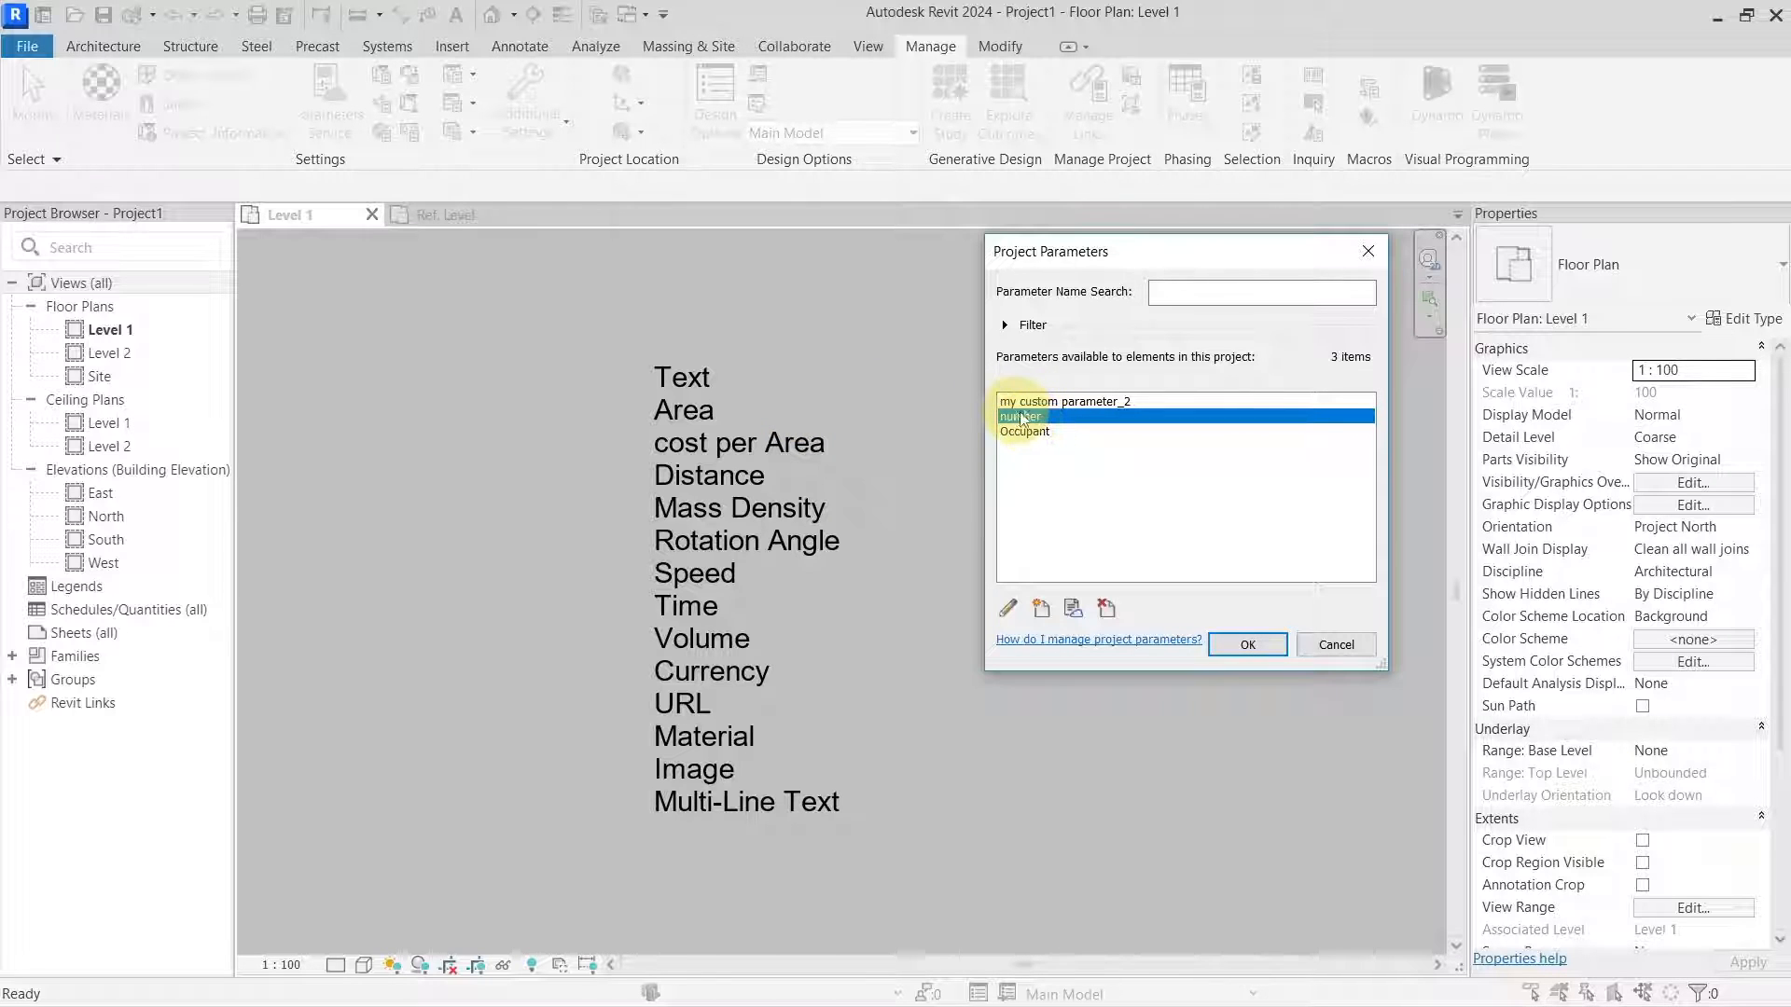
pyautogui.click(1009, 608)
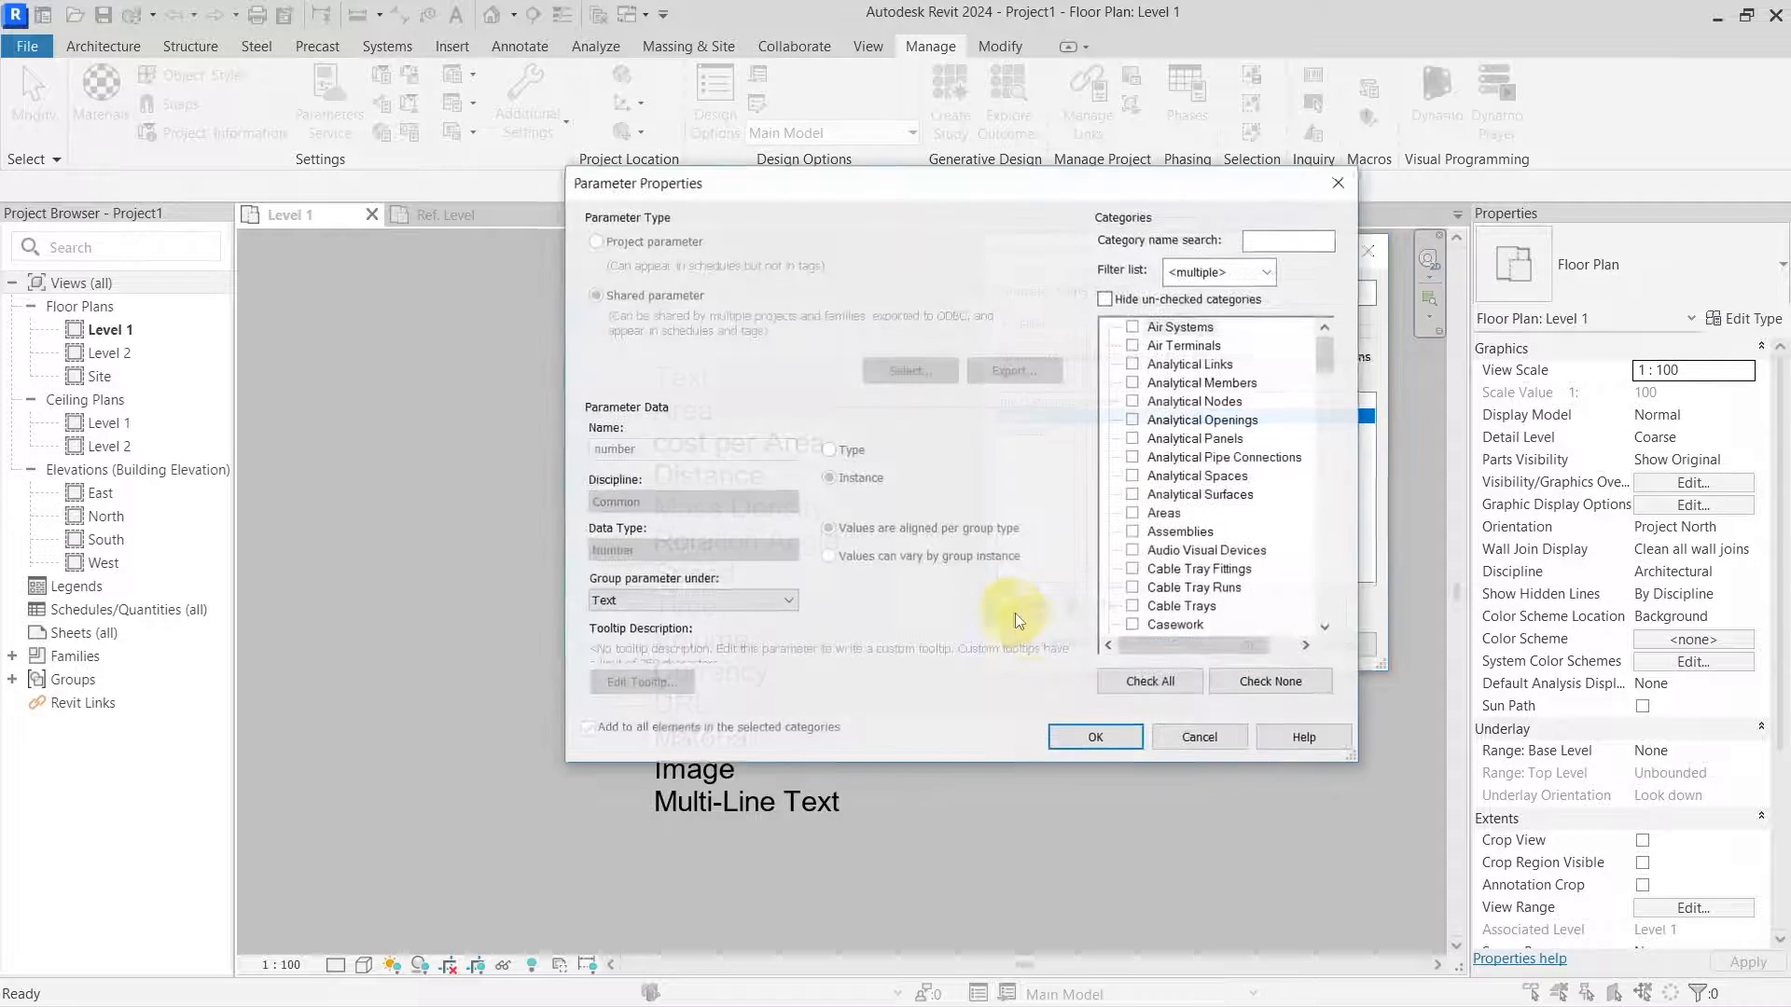
pyautogui.moveTo(909, 191); pyautogui.dragTo(1206, 165)
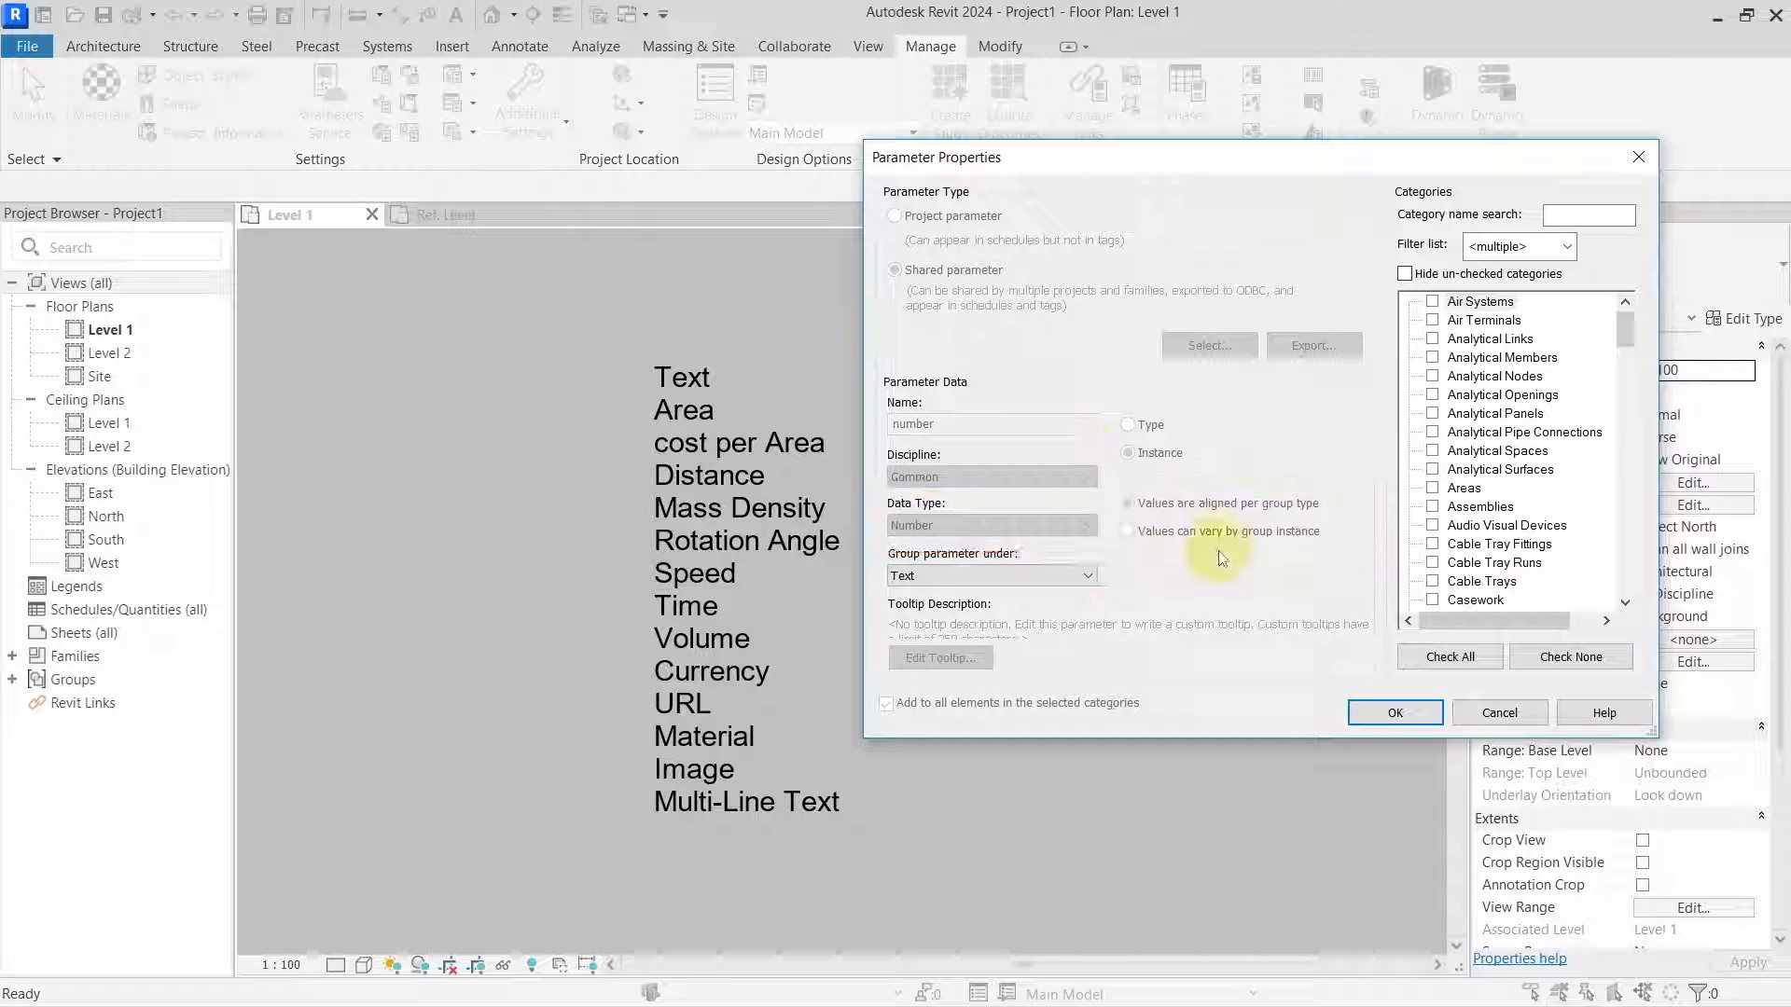
pyautogui.press('Escape')
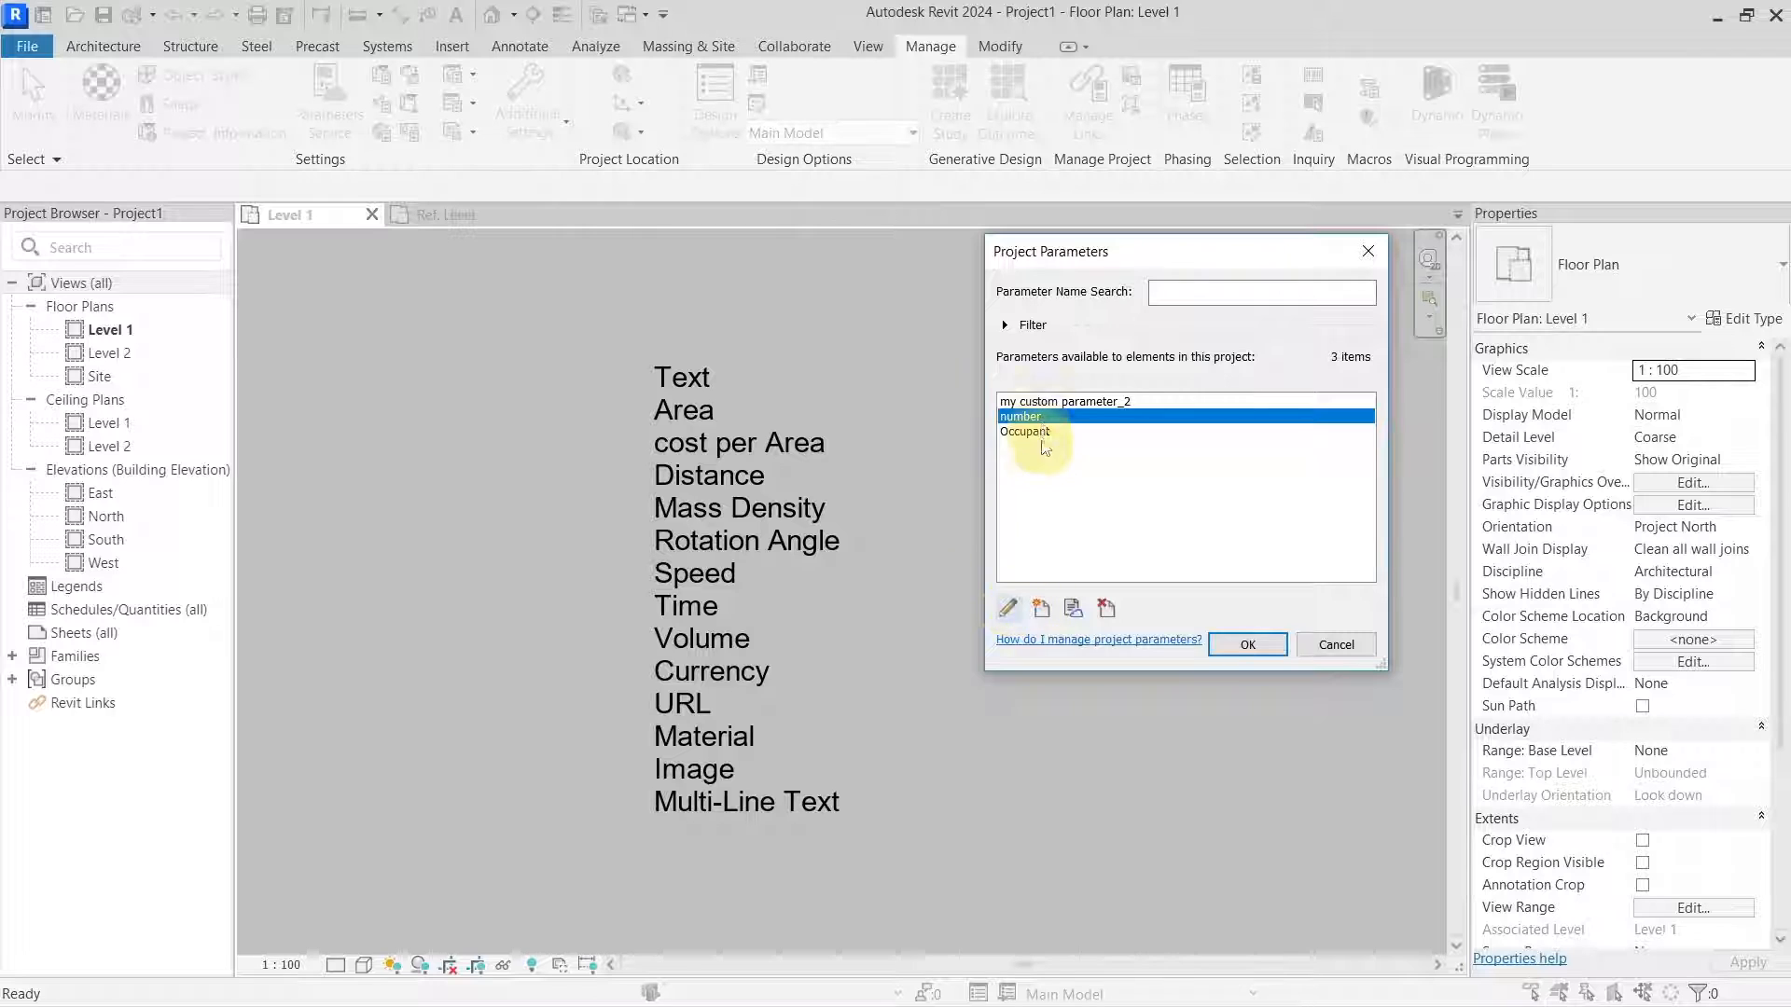
# Review the data types and group value options offered for a new project parameter, then cancel without creating it
pyautogui.click(1039, 608)
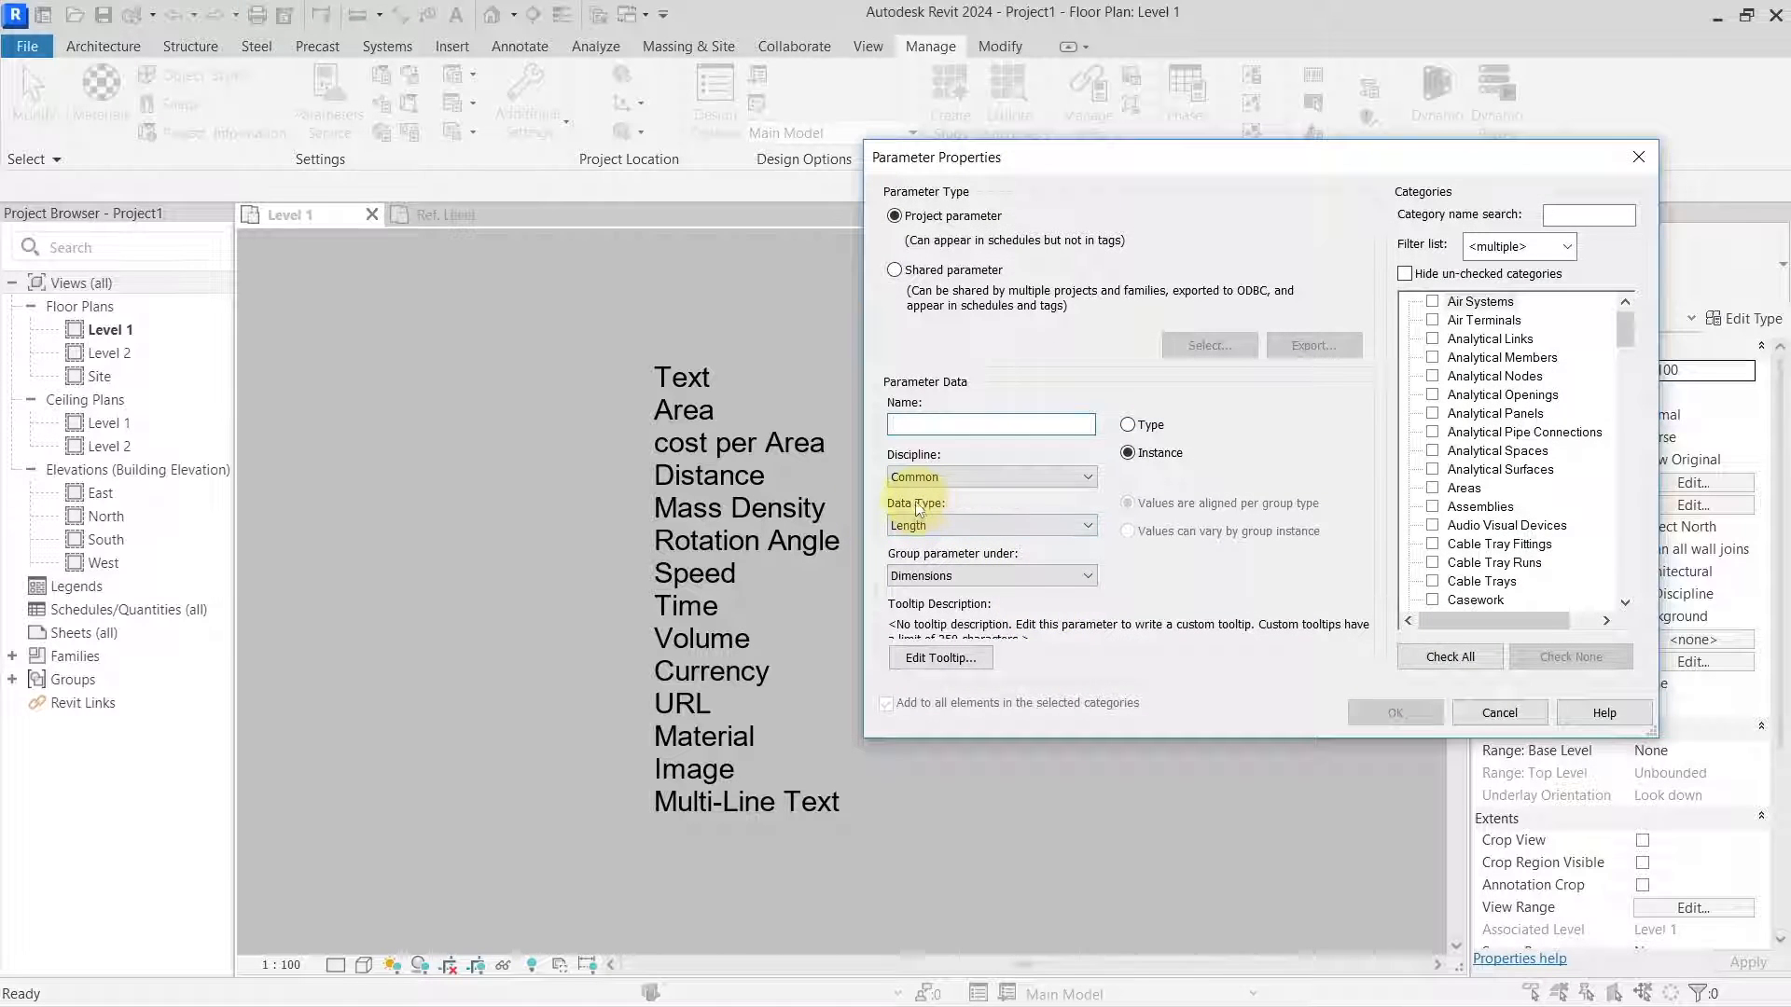
pyautogui.click(929, 525)
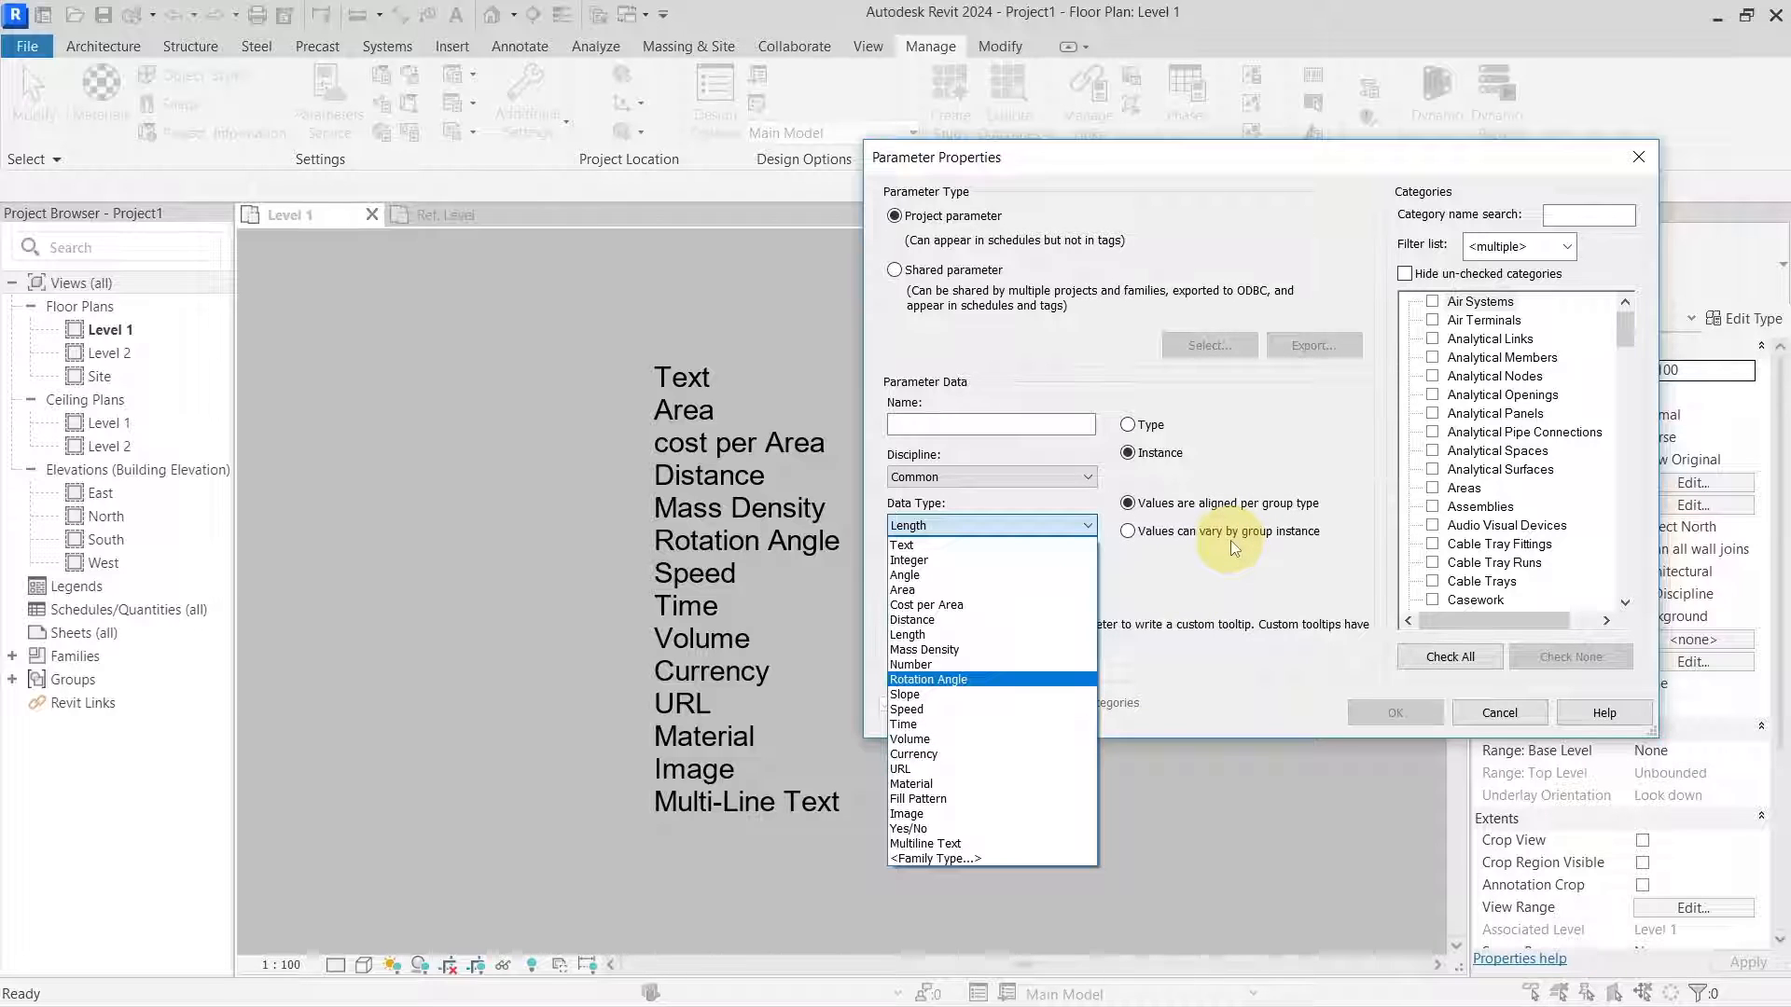
pyautogui.click(1229, 540)
pyautogui.press('Escape')
pyautogui.press('Escape')
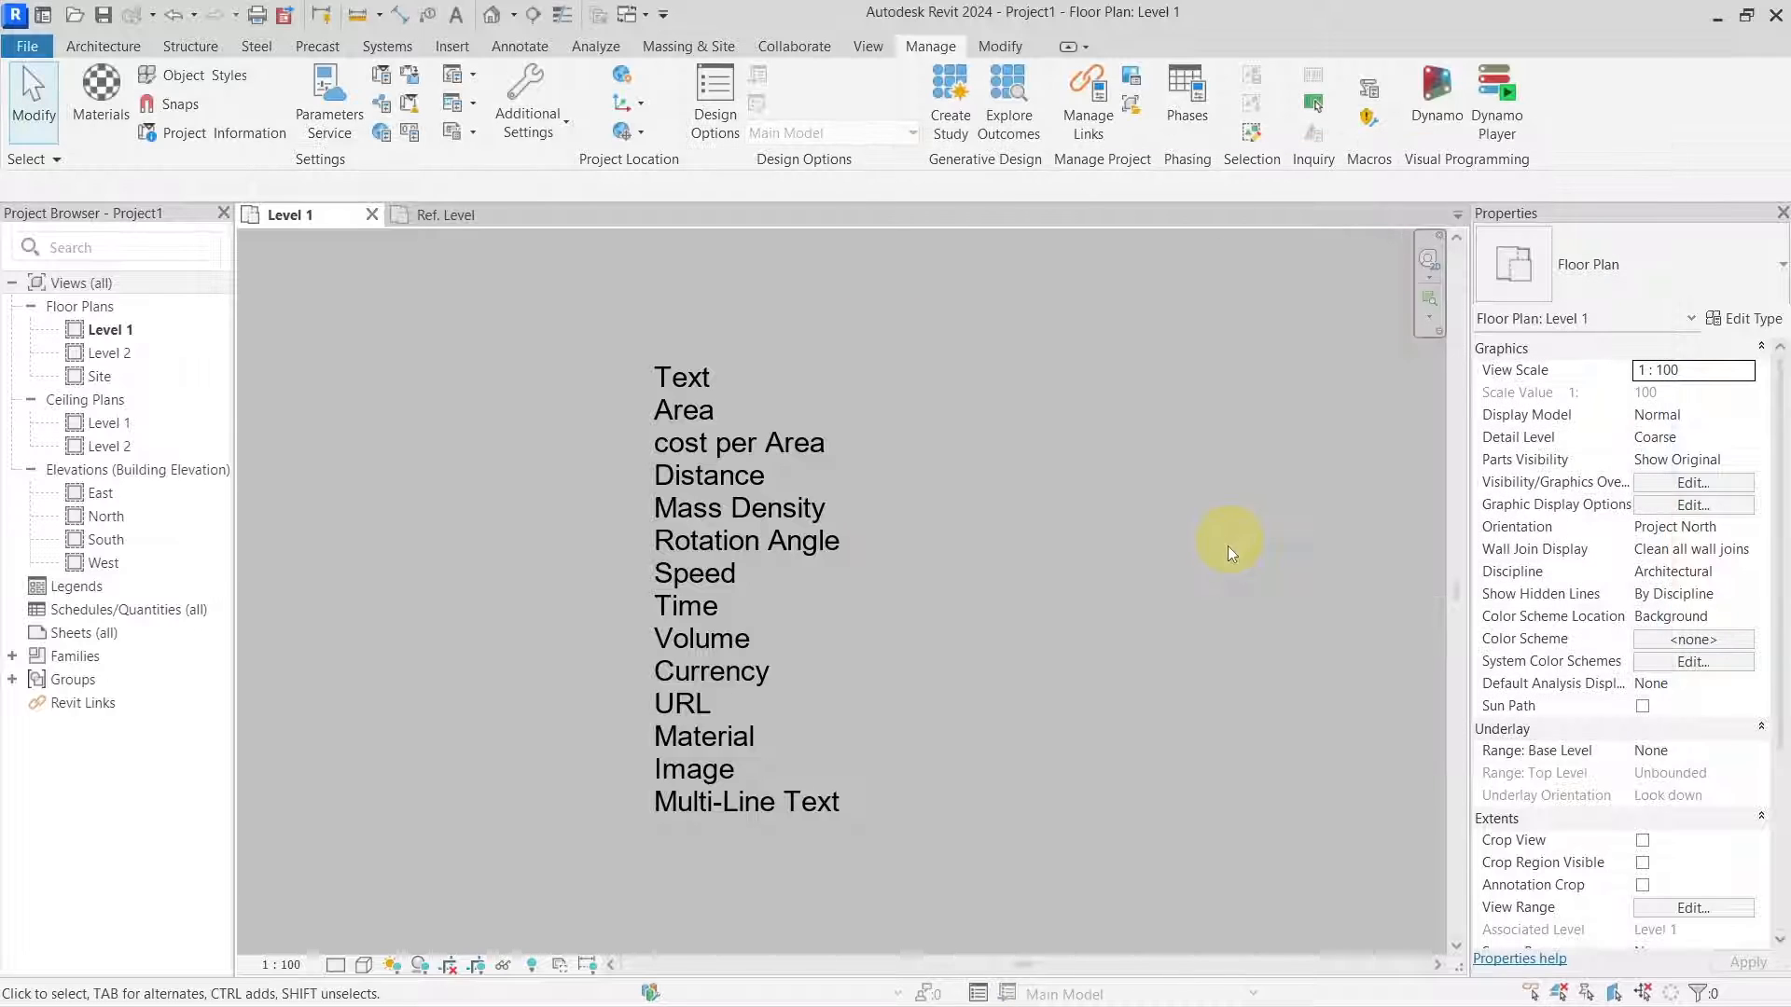
# Return to the rooms and inspect "my custom parameter_2" on the door within the left room group
pyautogui.scroll(-2, 1088, 632)
pyautogui.moveTo(932, 508); pyautogui.dragTo(978, 549, button='middle')
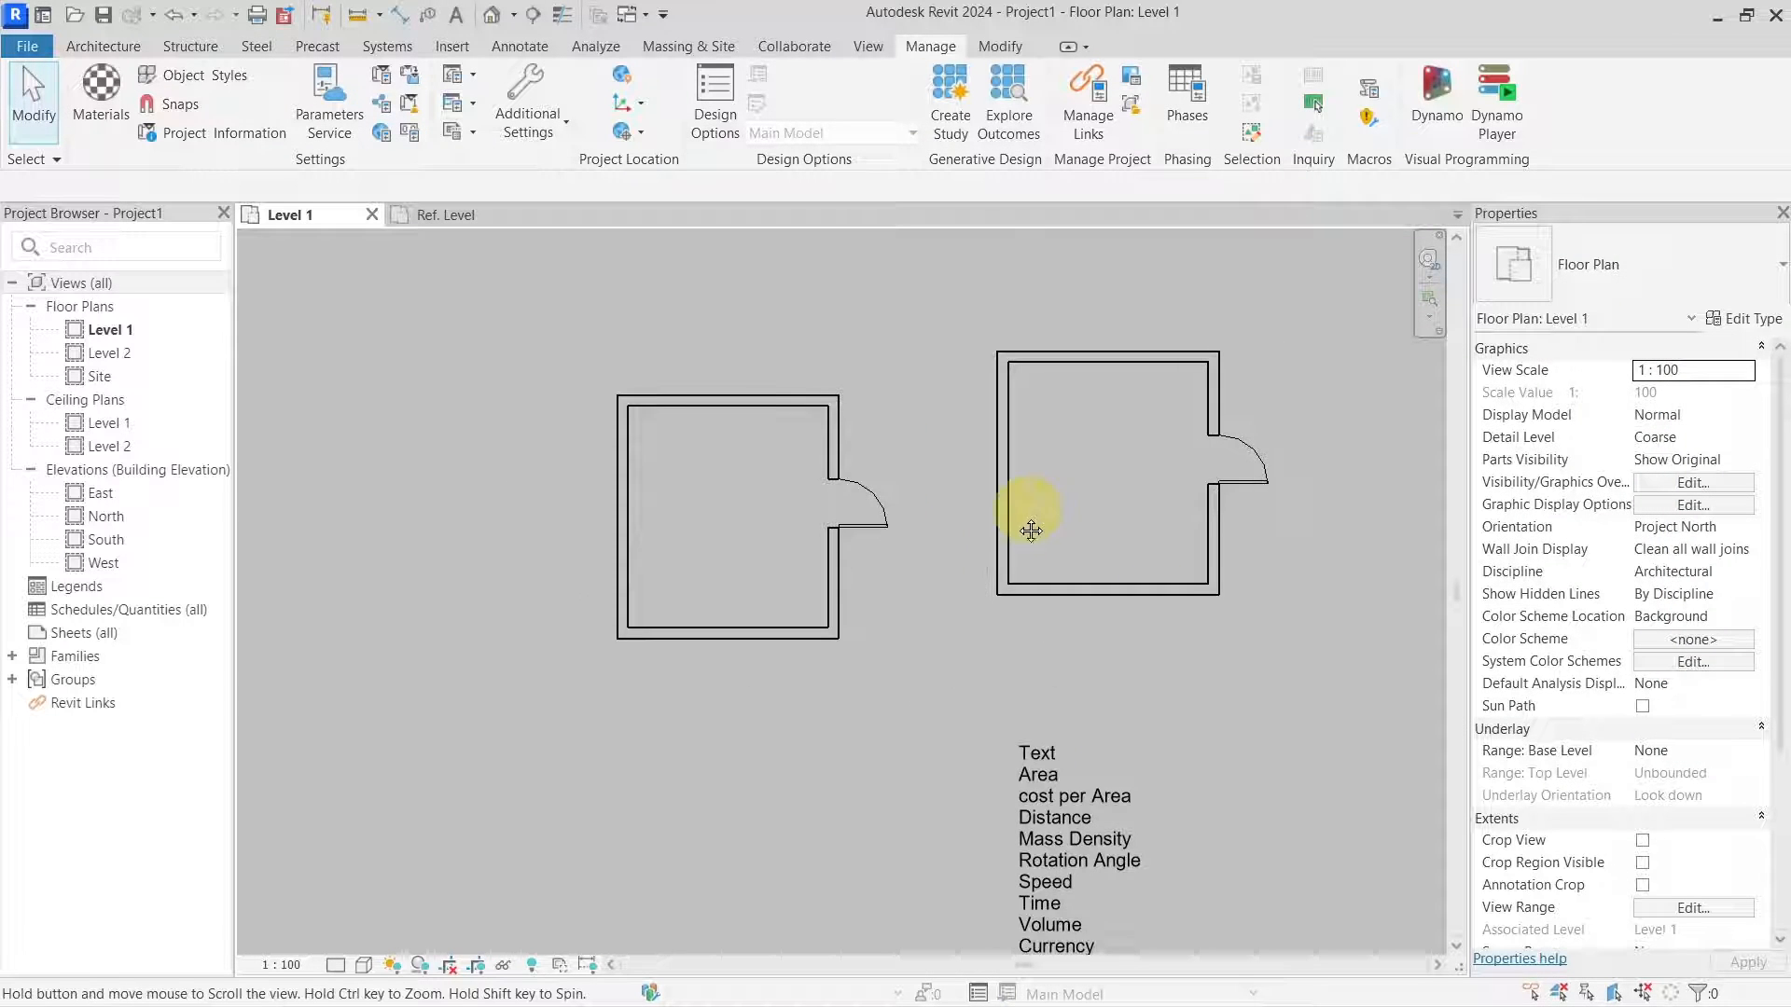
pyautogui.scroll(1, 1000, 578)
pyautogui.scroll(2, 764, 632)
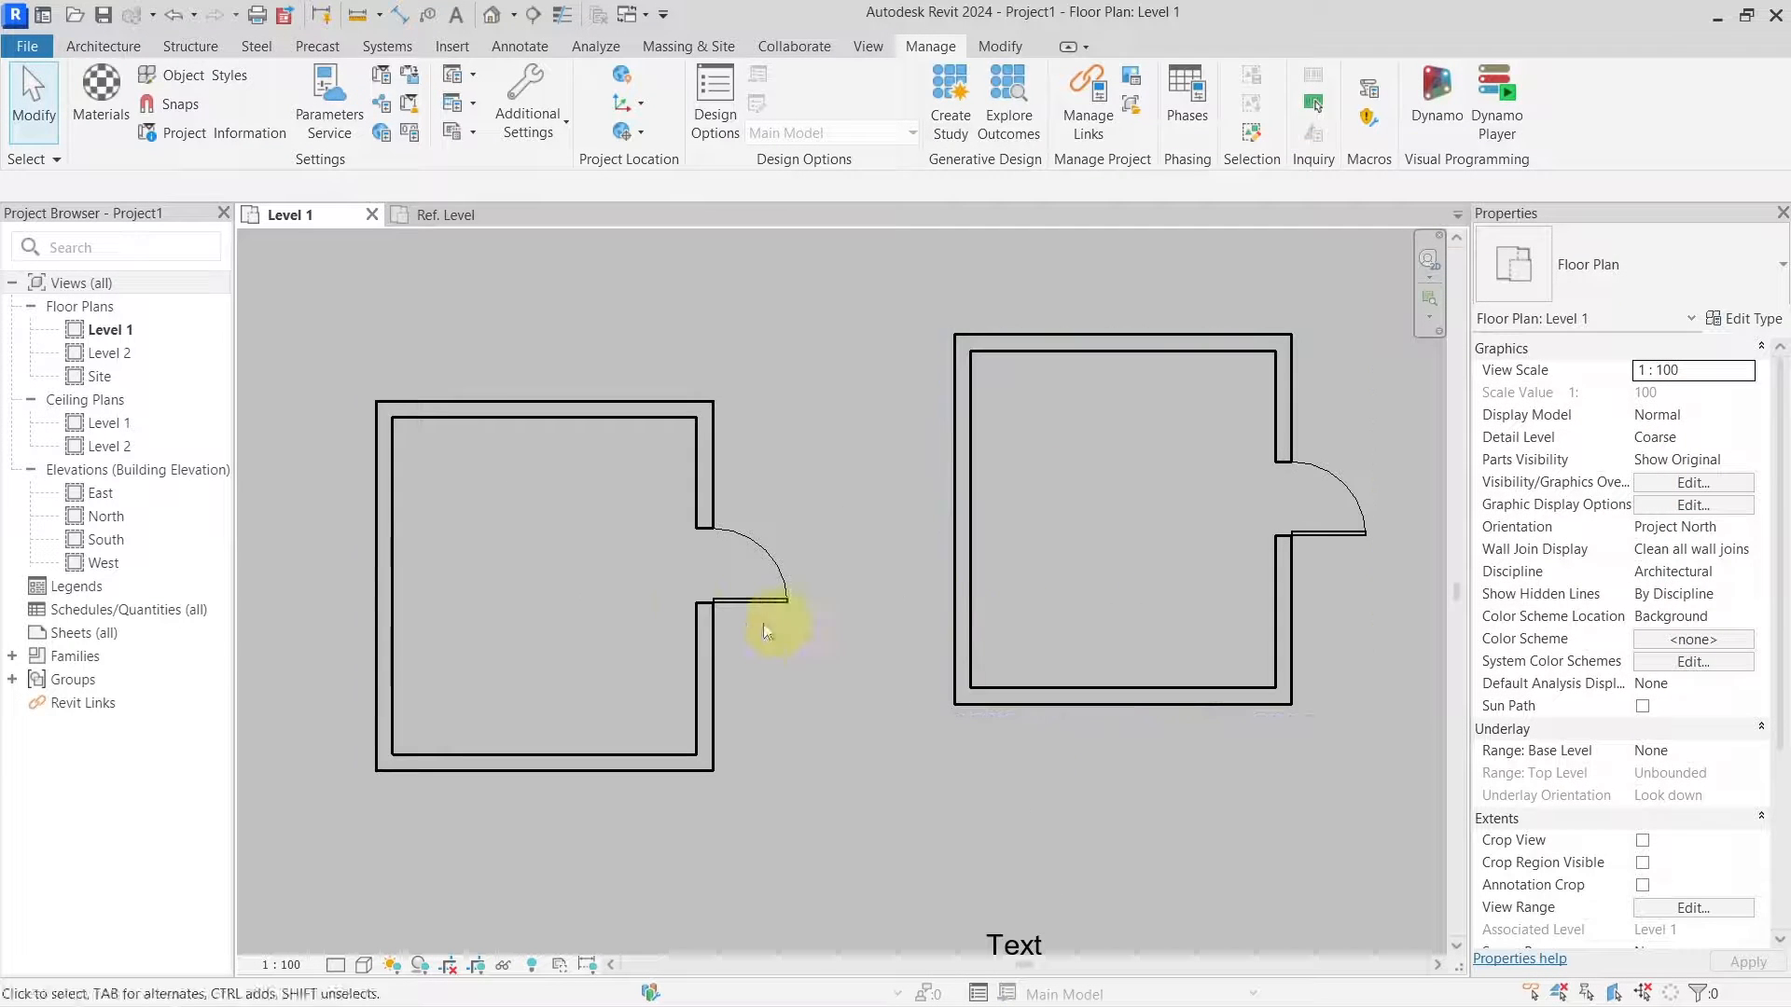
pyautogui.click(691, 638)
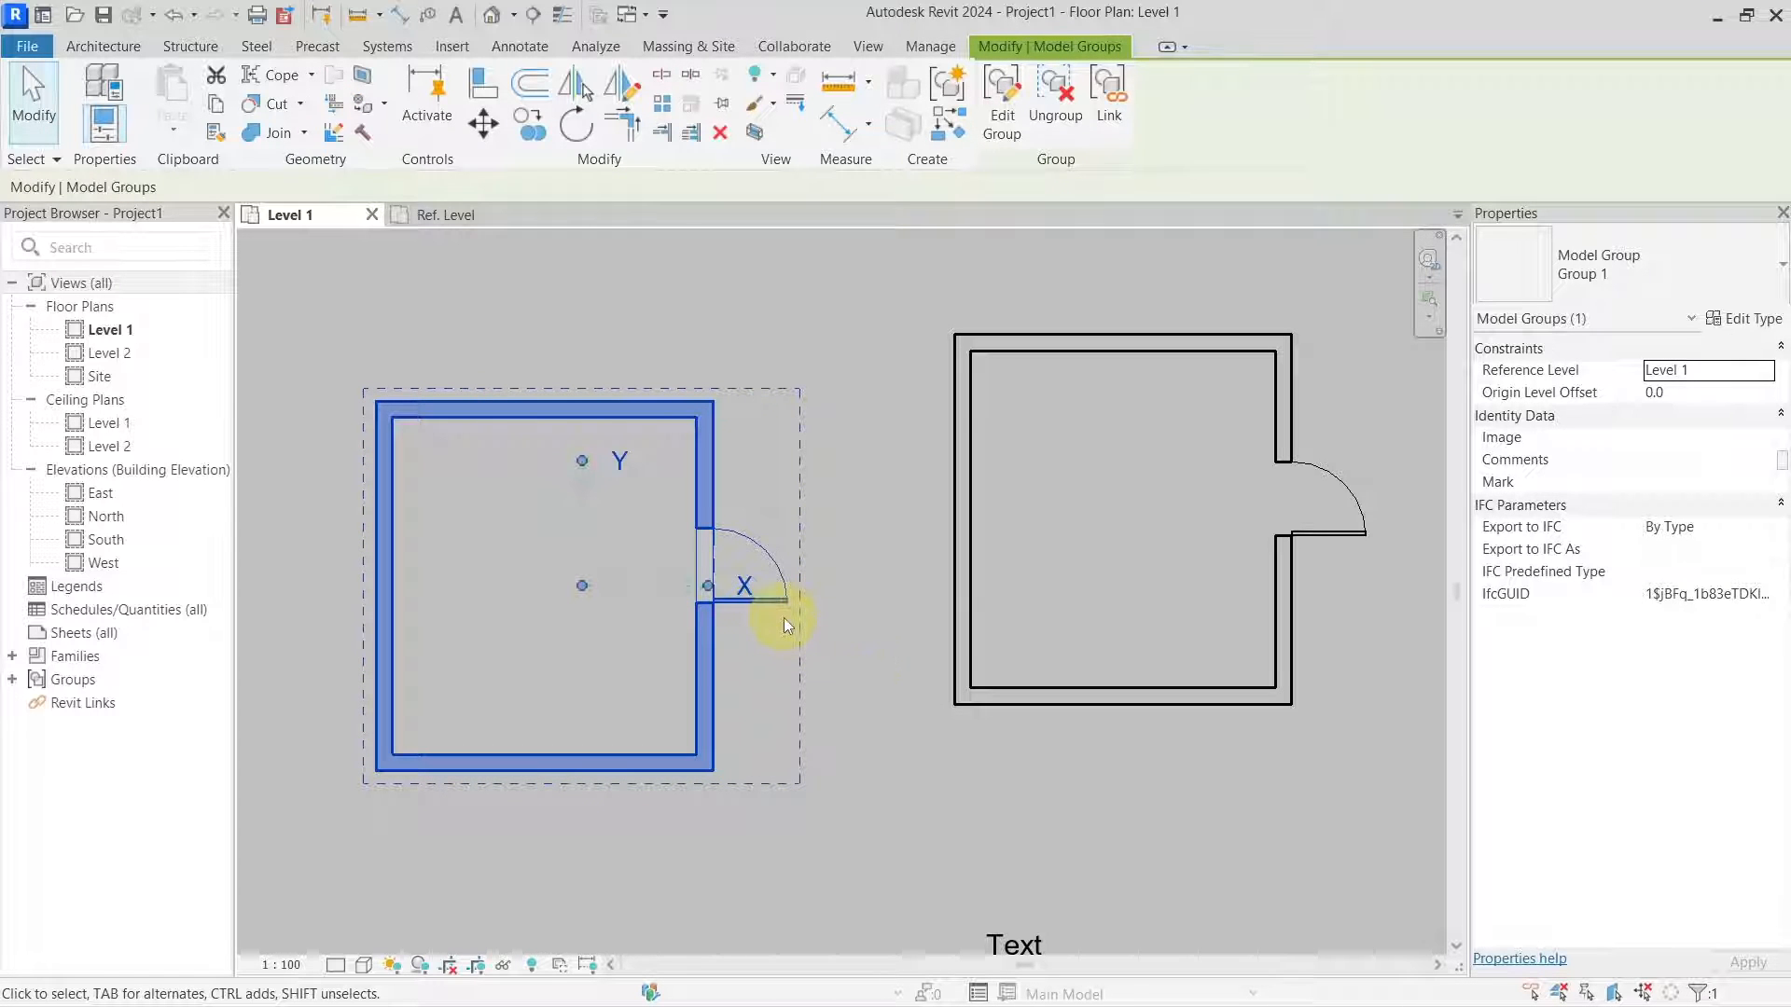
pyautogui.moveTo(790, 619); pyautogui.dragTo(847, 615, button='middle')
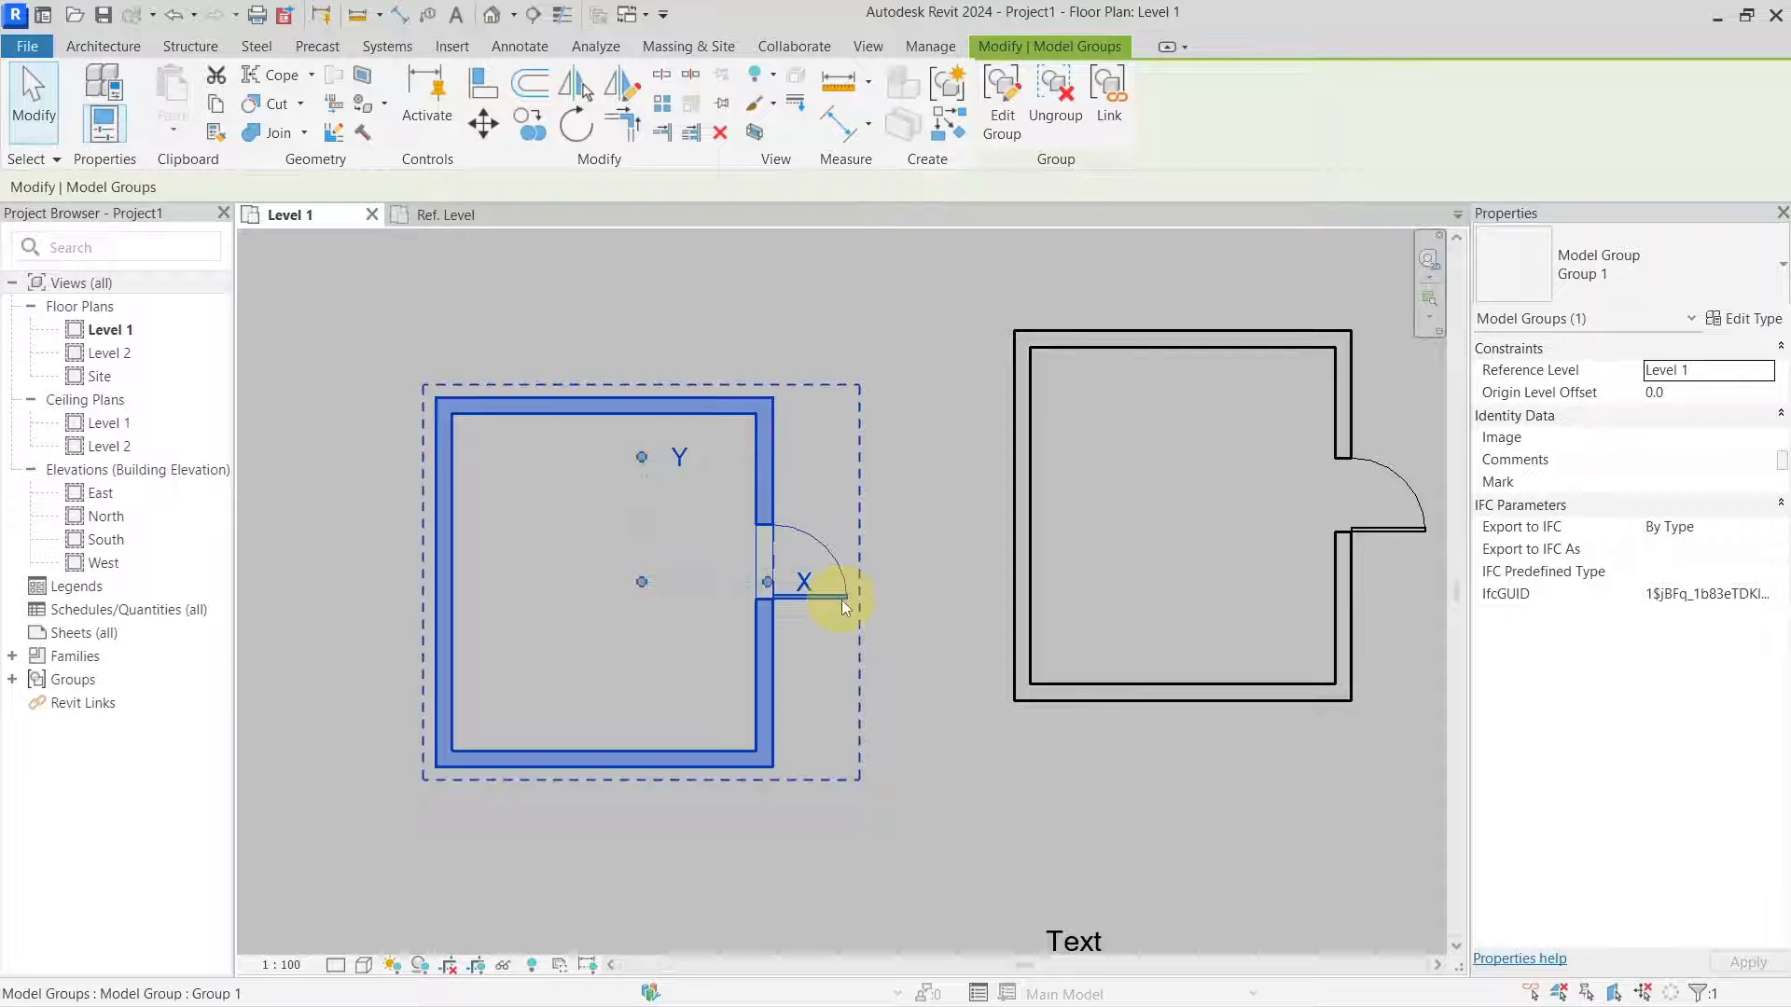
pyautogui.click(842, 606)
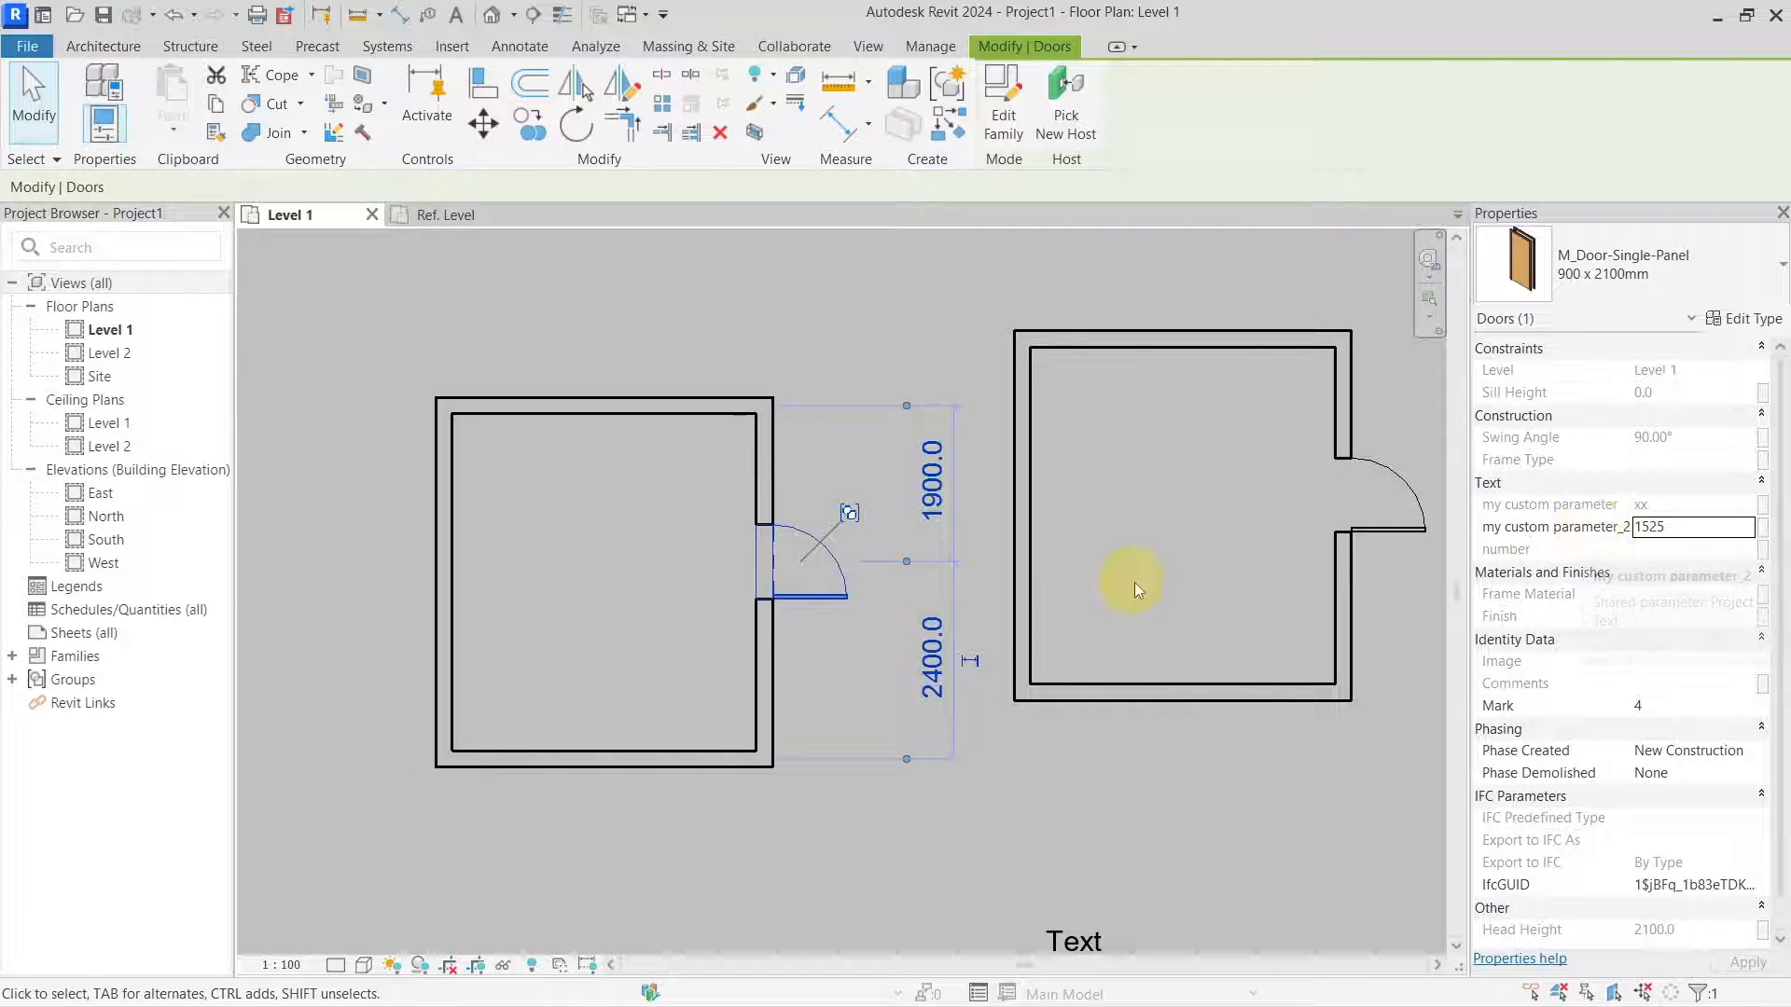
pyautogui.moveTo(1142, 597); pyautogui.dragTo(1020, 602, button='middle')
pyautogui.click(706, 560)
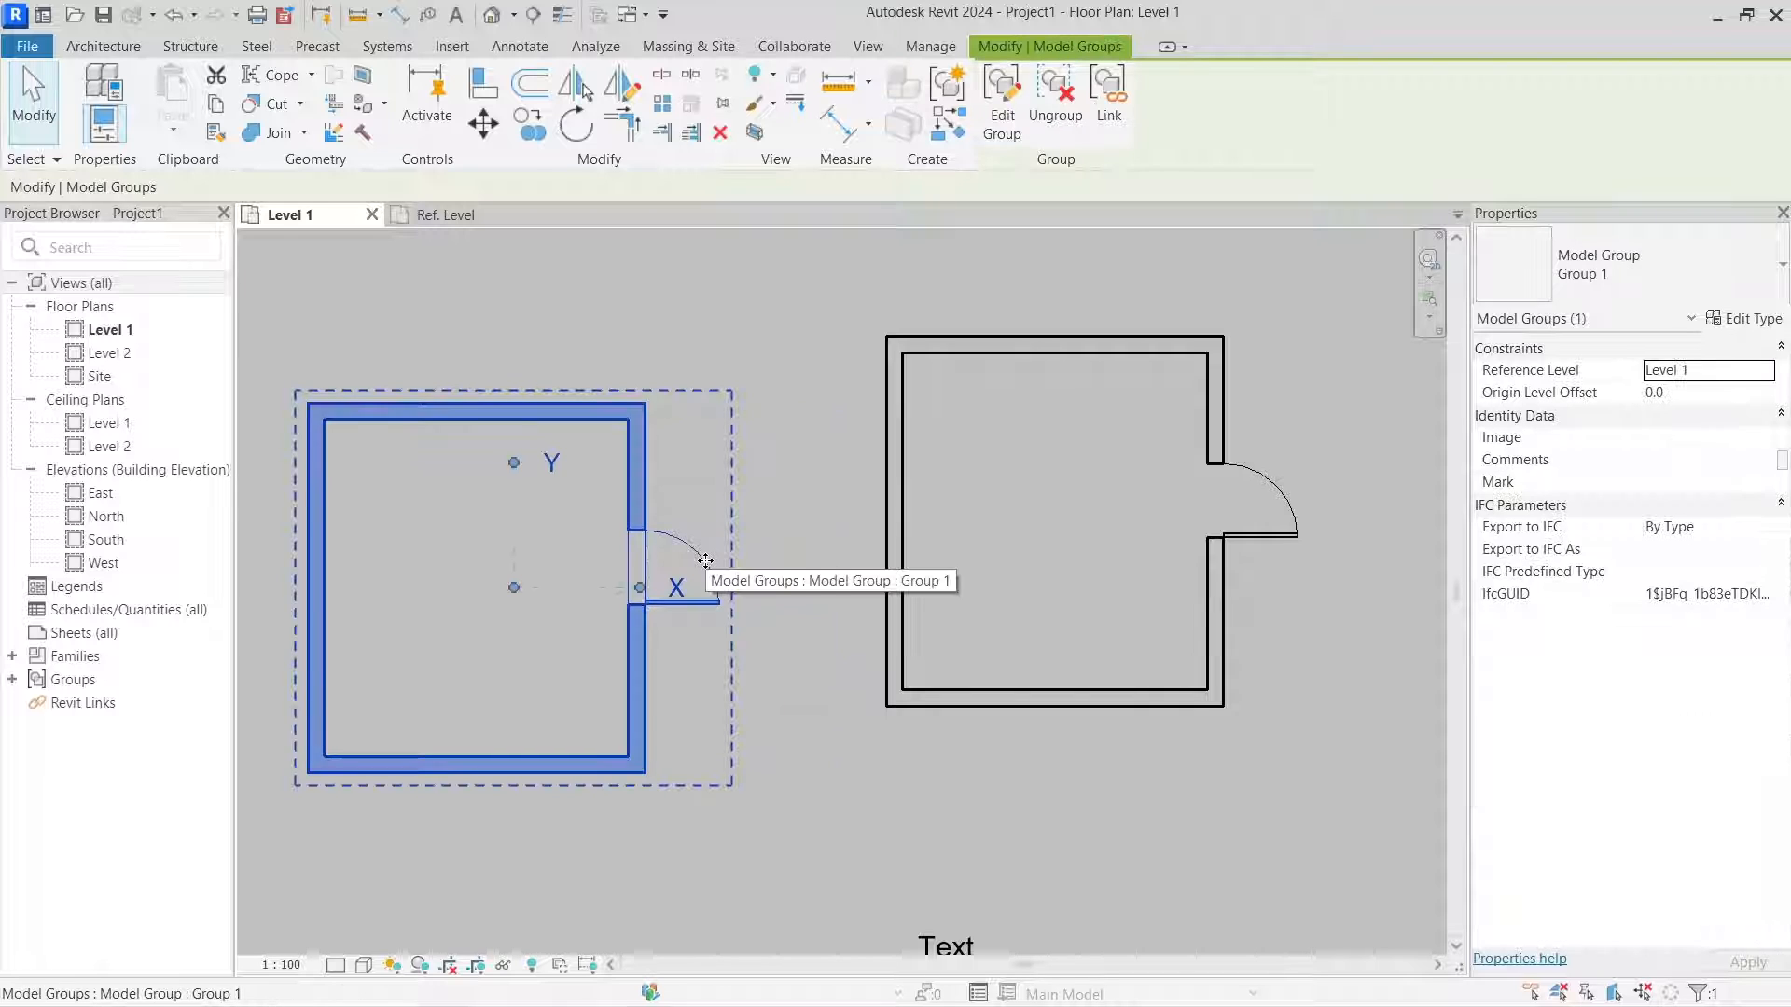
pyautogui.press('Tab')
pyautogui.click(706, 561)
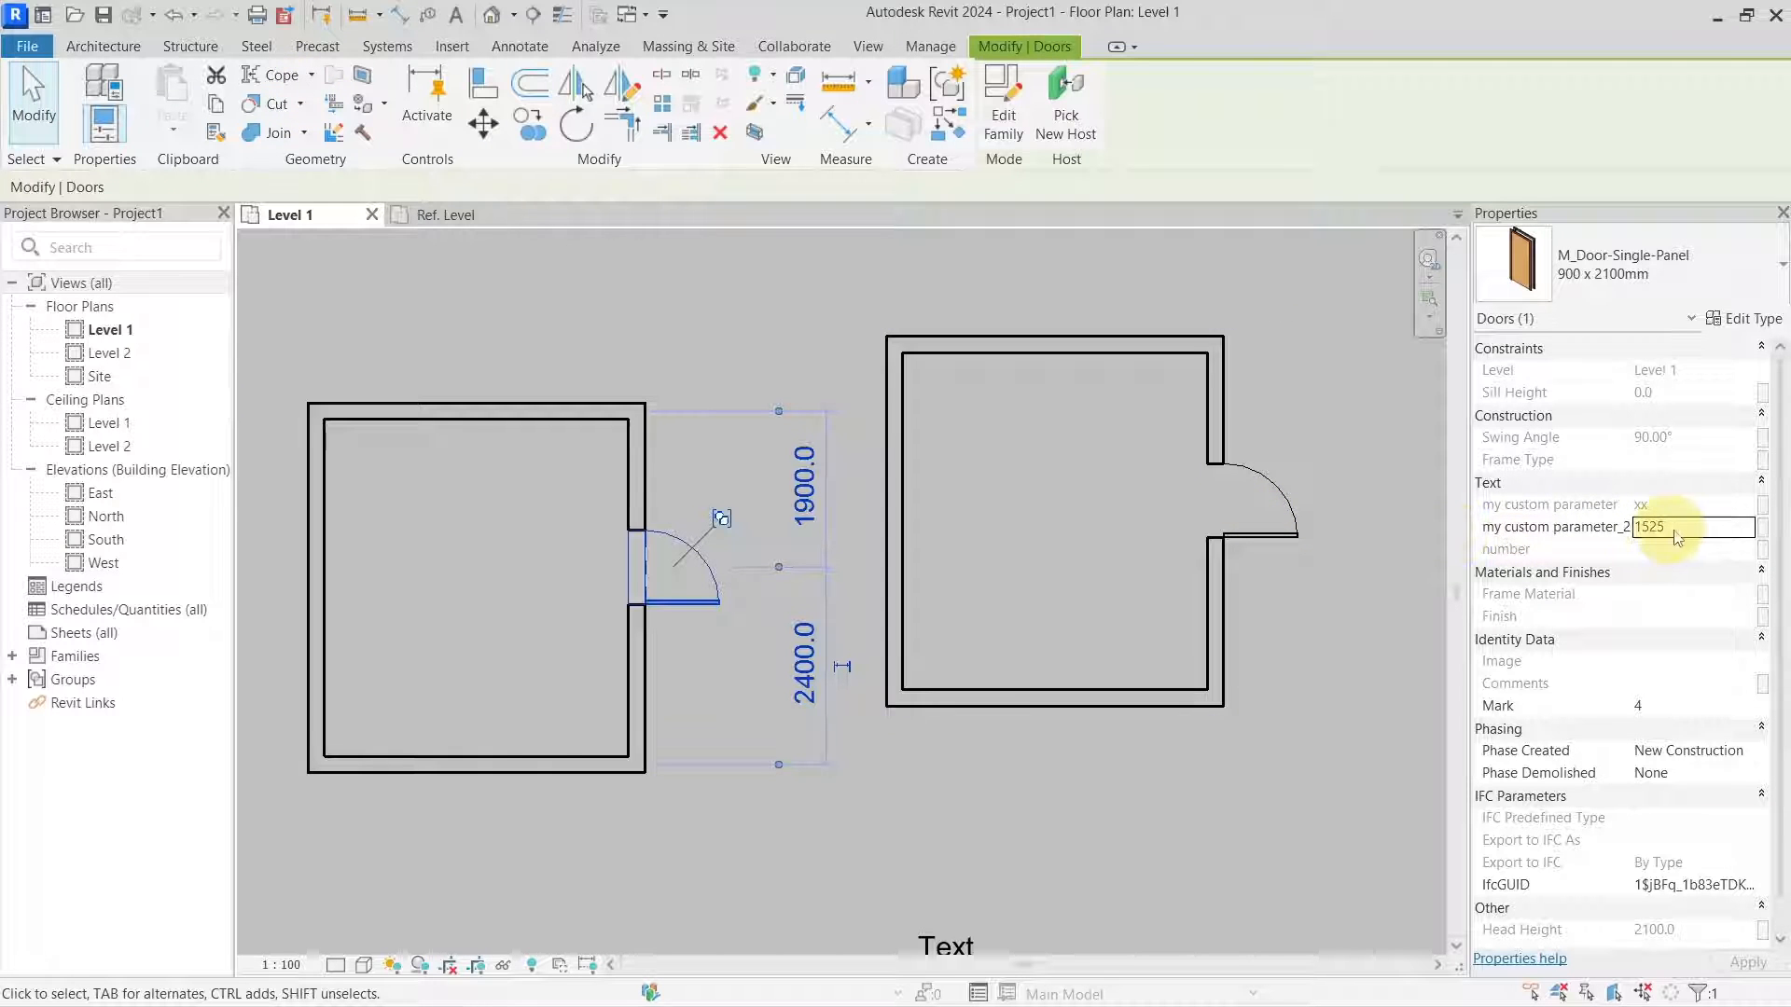
# Inspect "my custom parameter_2" on the right room group's door and clear the selection
pyautogui.press('Tab')
pyautogui.click(1278, 536)
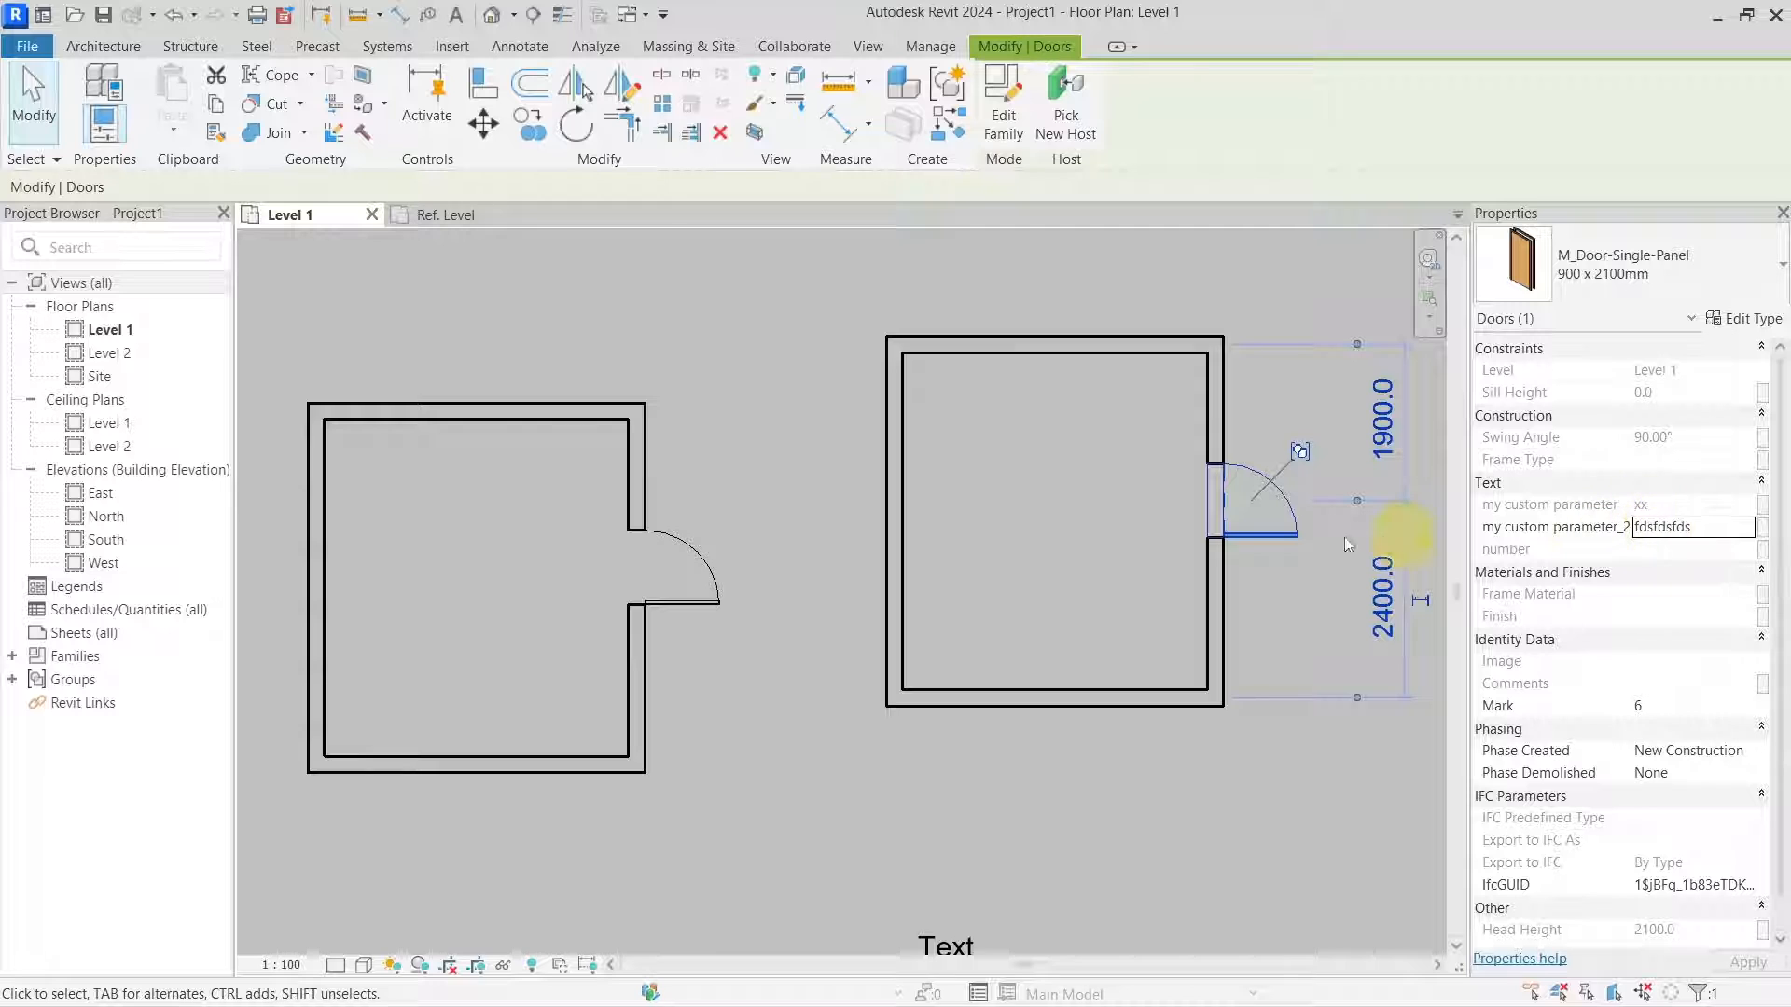
pyautogui.press('Escape')
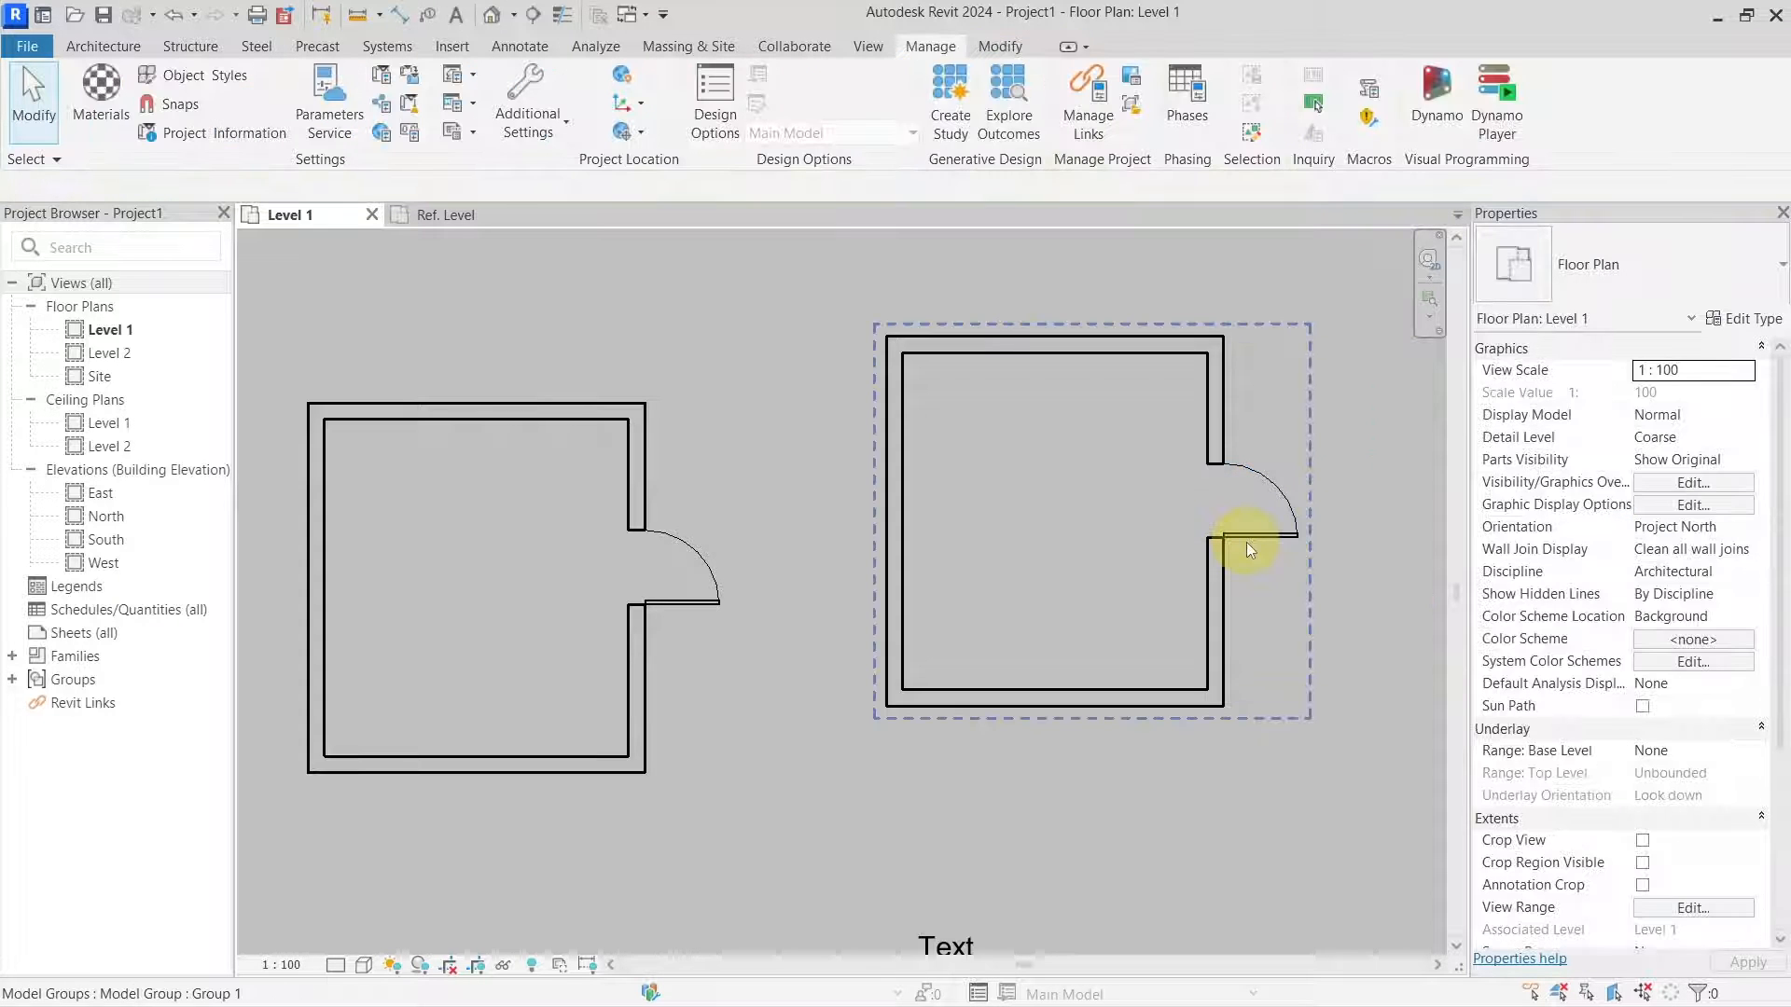